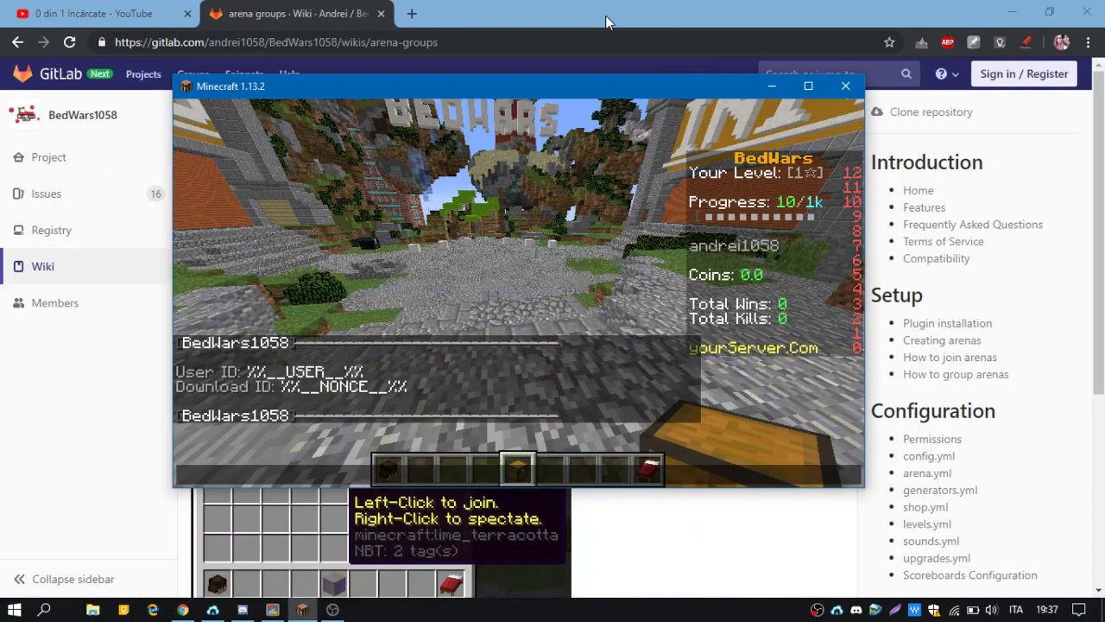
Step: Open the arena selector in the BedWars lobby and inspect the listed arena
left_click(304, 606)
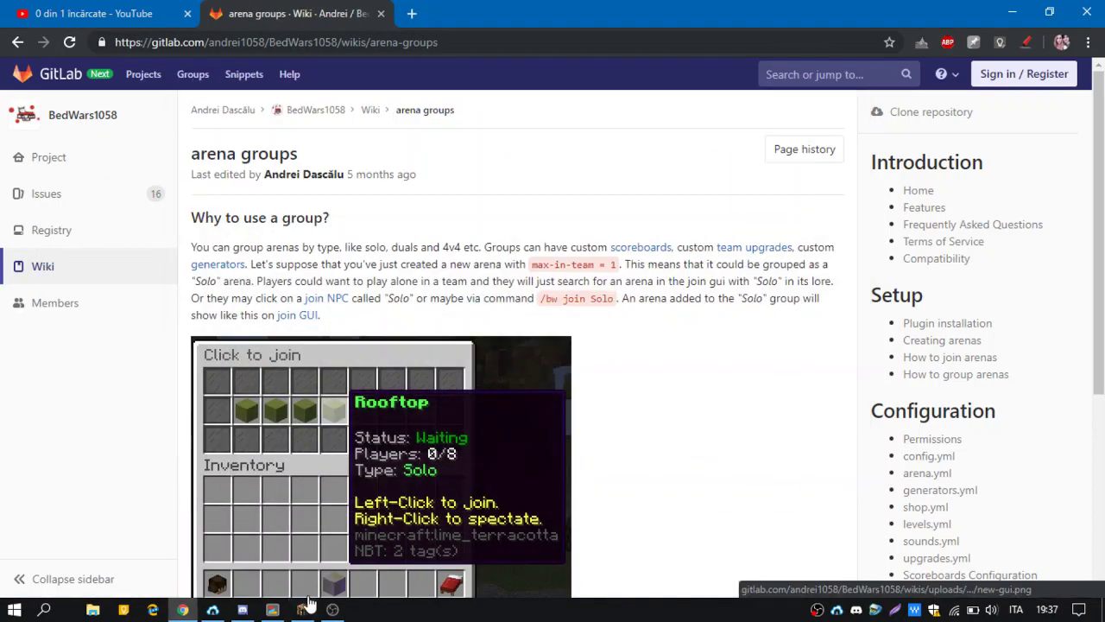
left_click(302, 609)
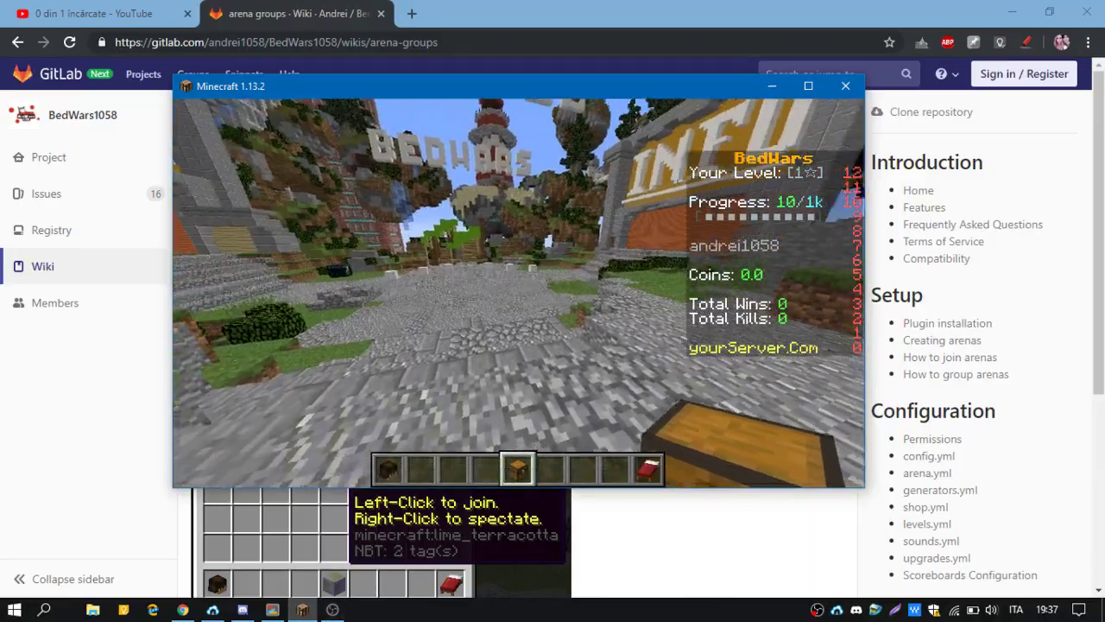
key("w")
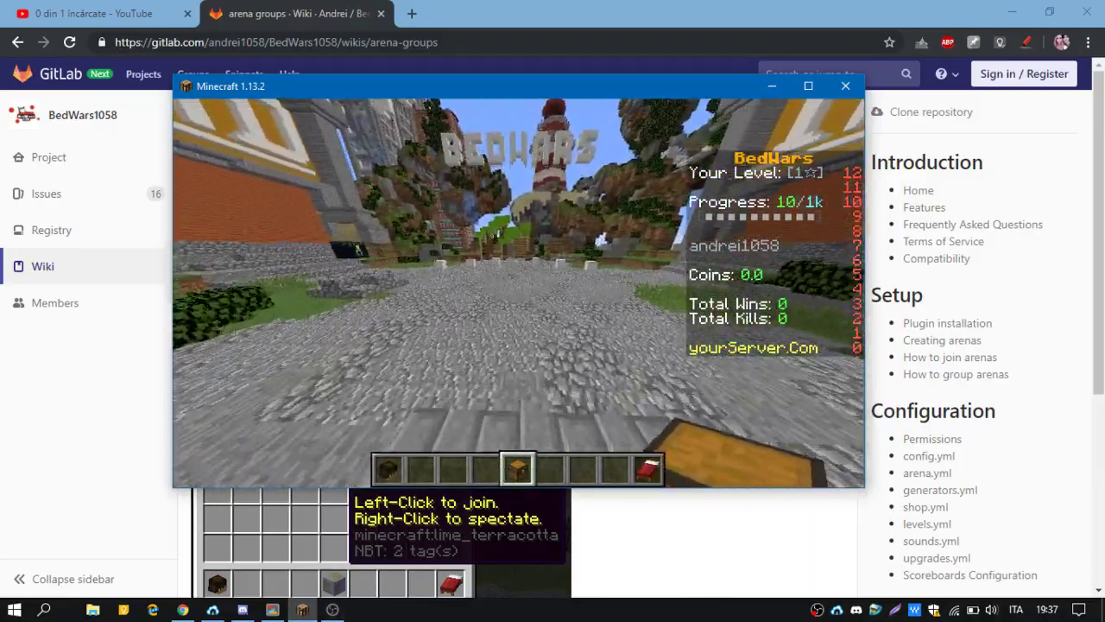
key("w")
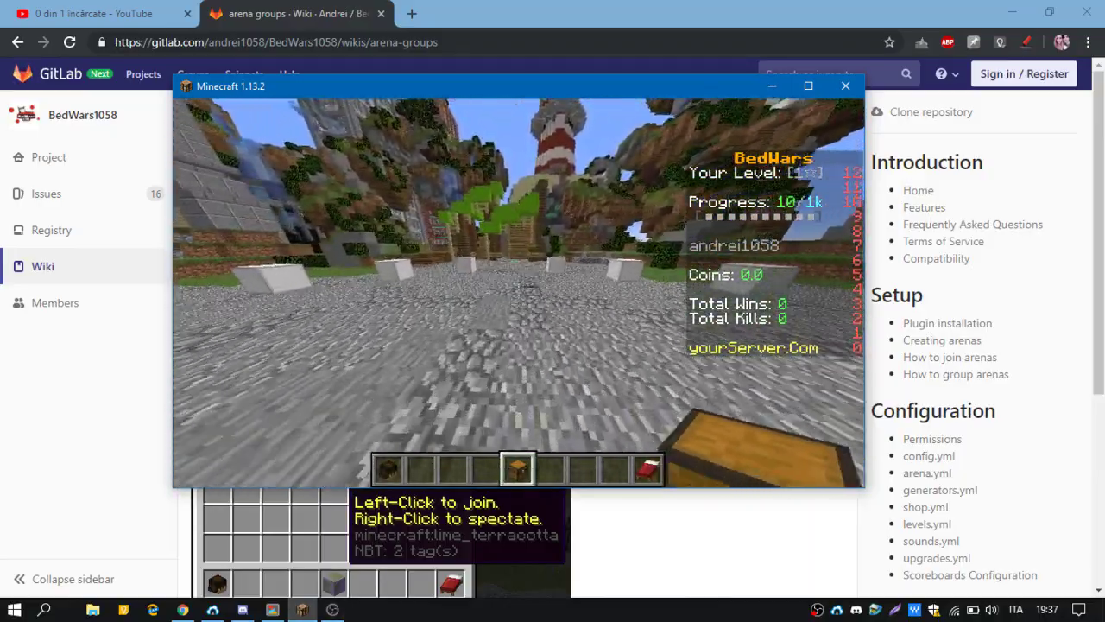
right_click(518, 294)
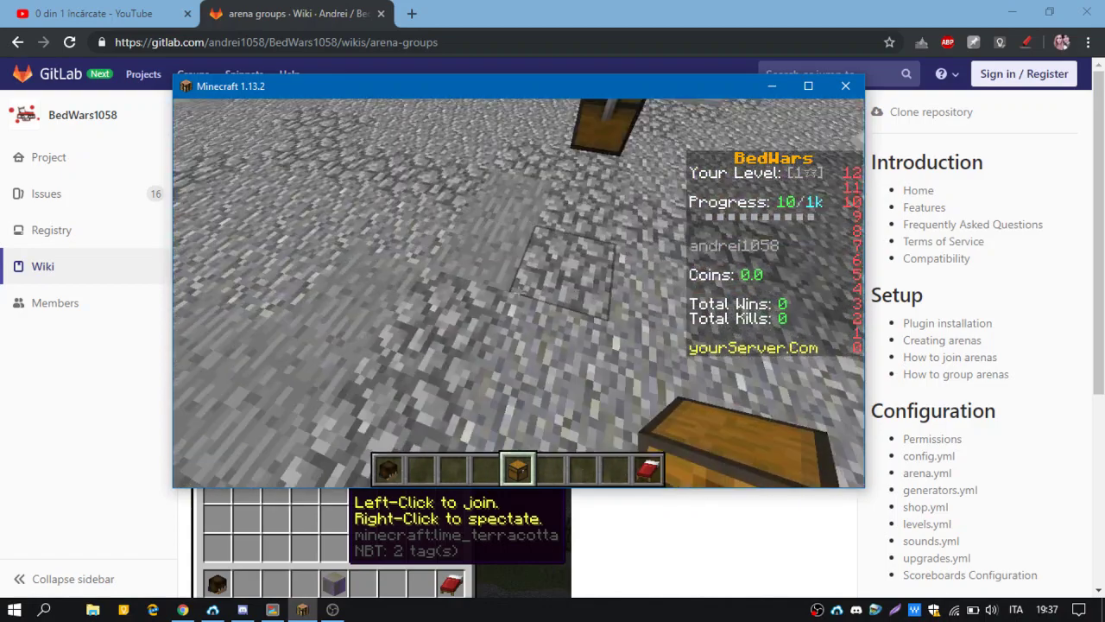
right_click(518, 294)
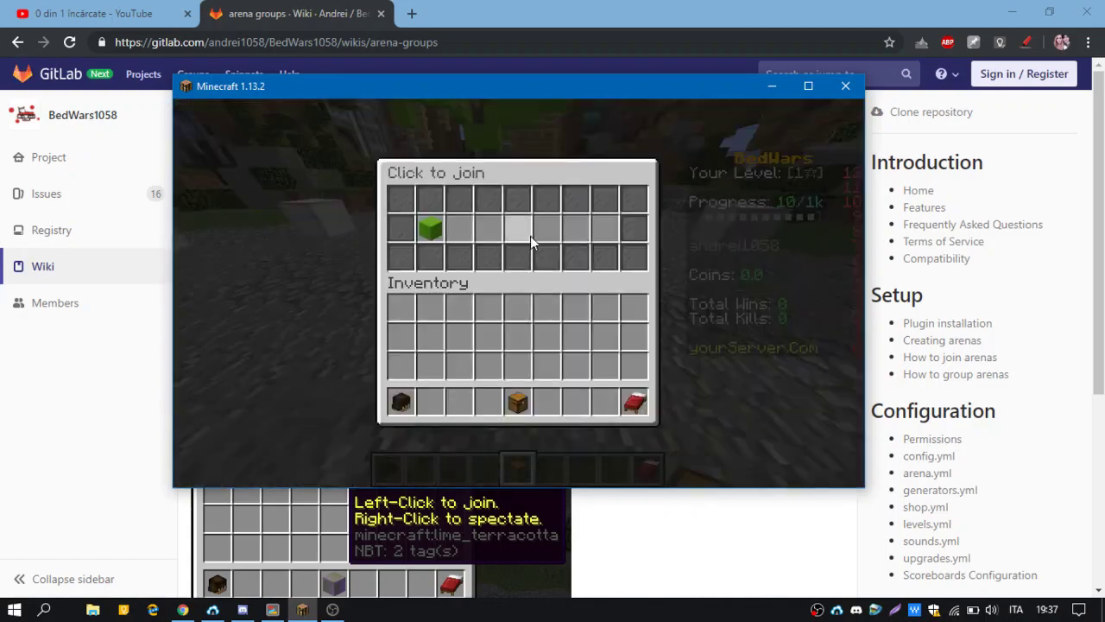
left_click(439, 231)
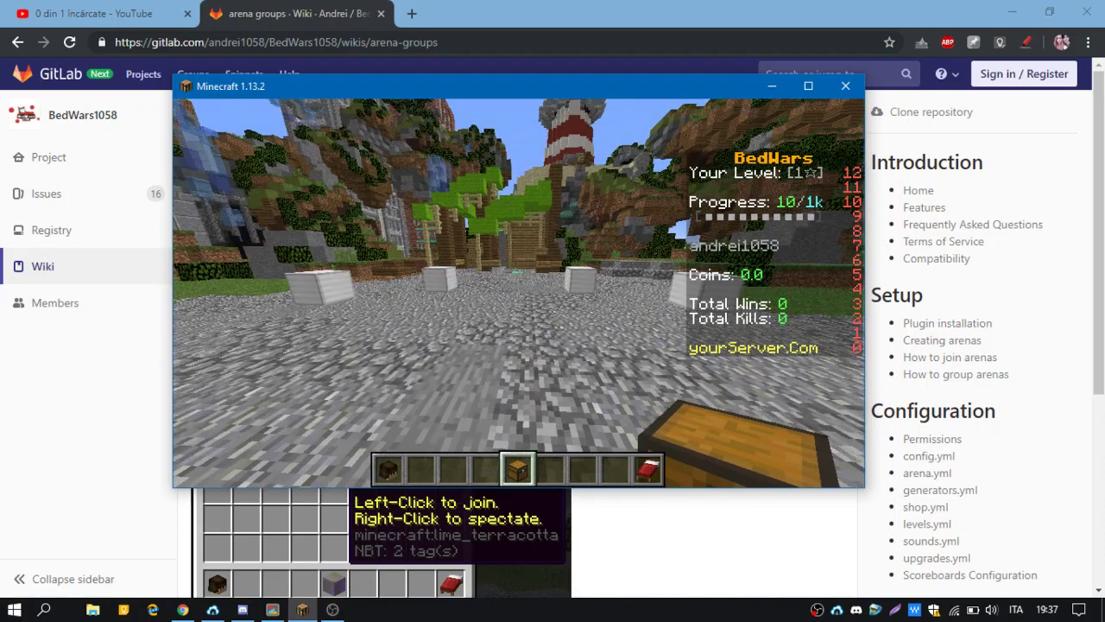
right_click(518, 294)
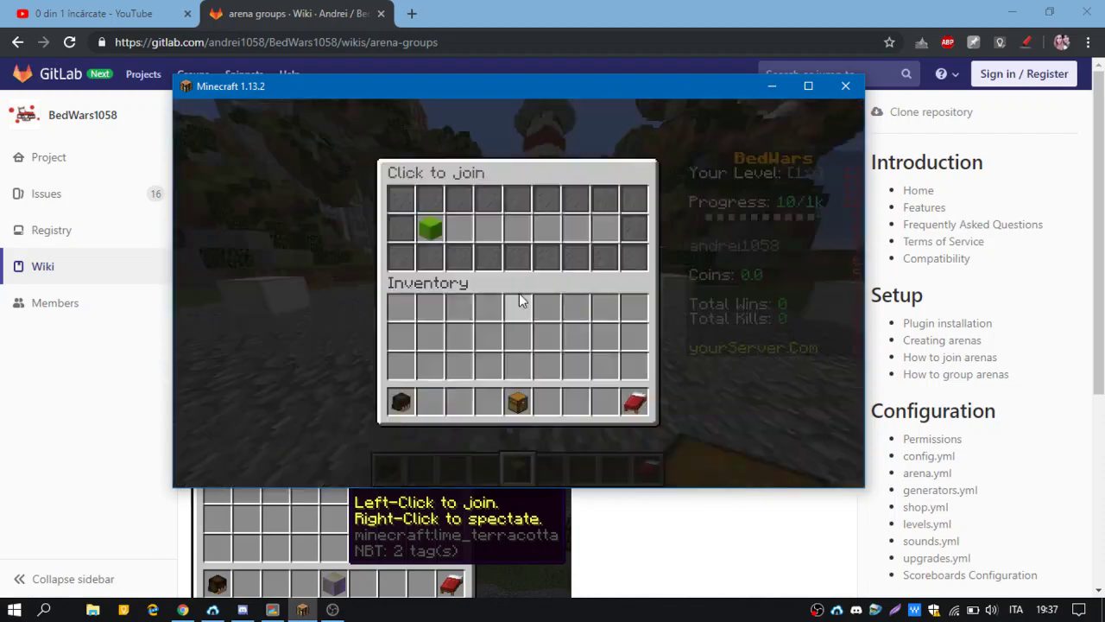
left_click(437, 233)
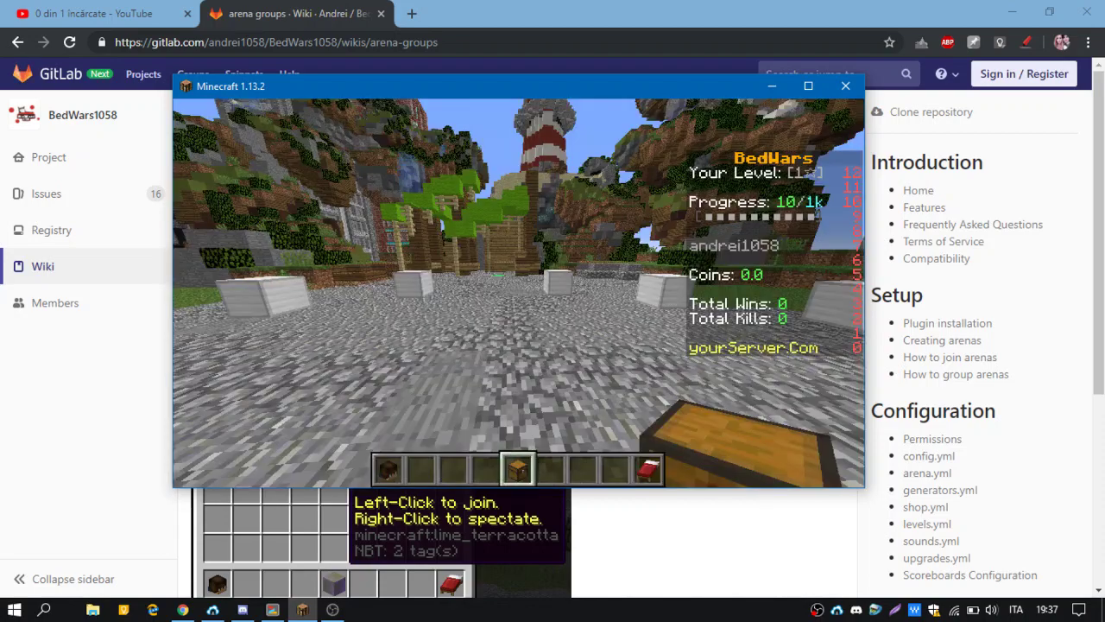
key("w")
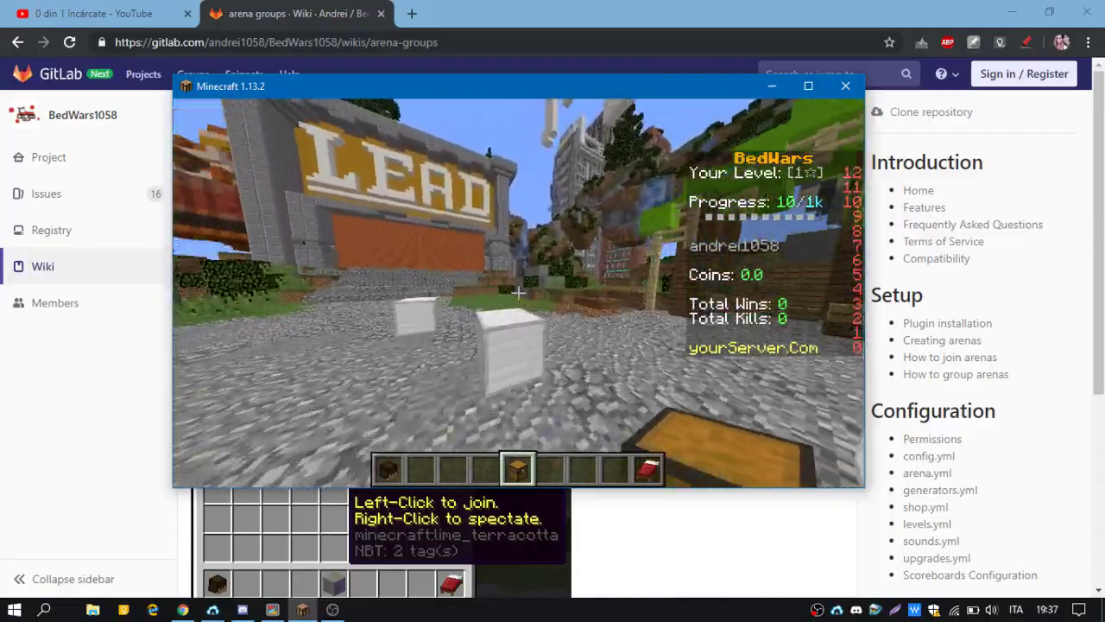
key("w")
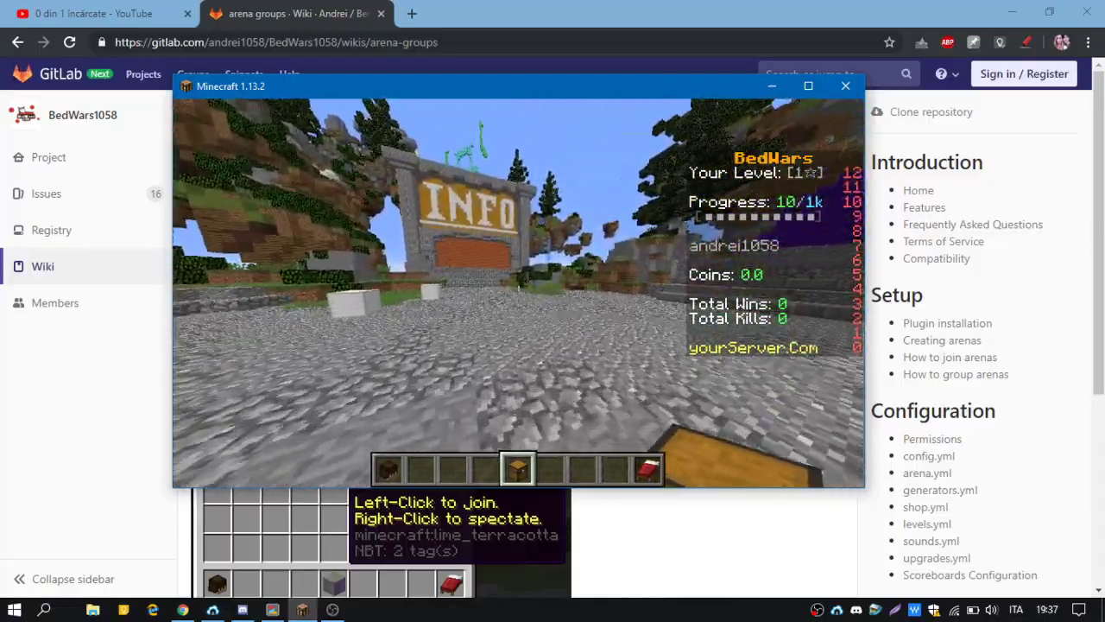
key("w")
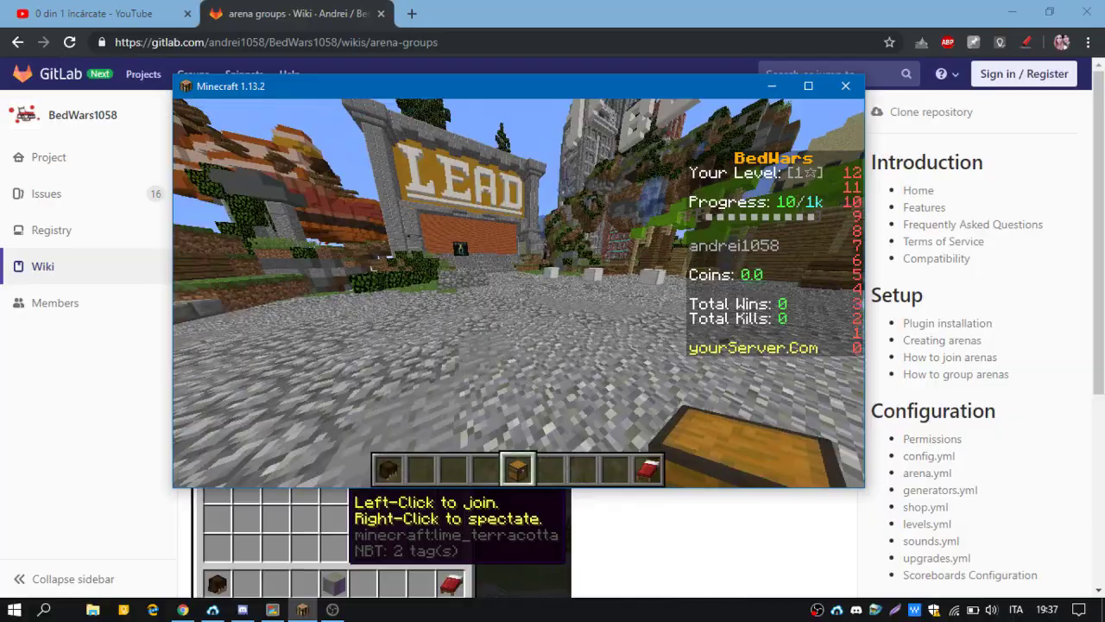
key("w")
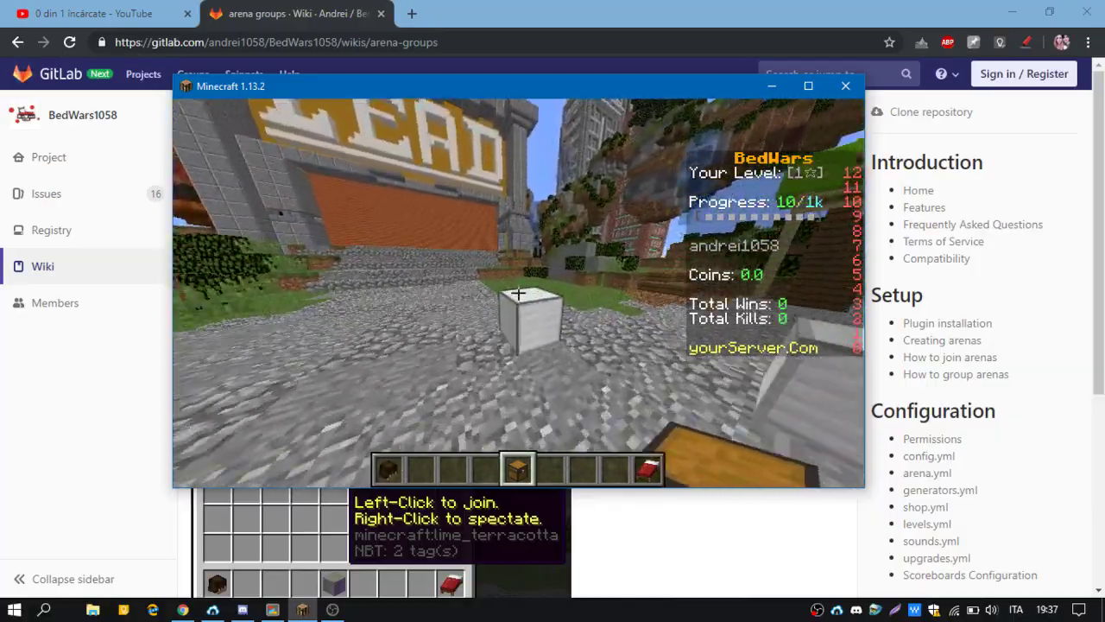
key("w")
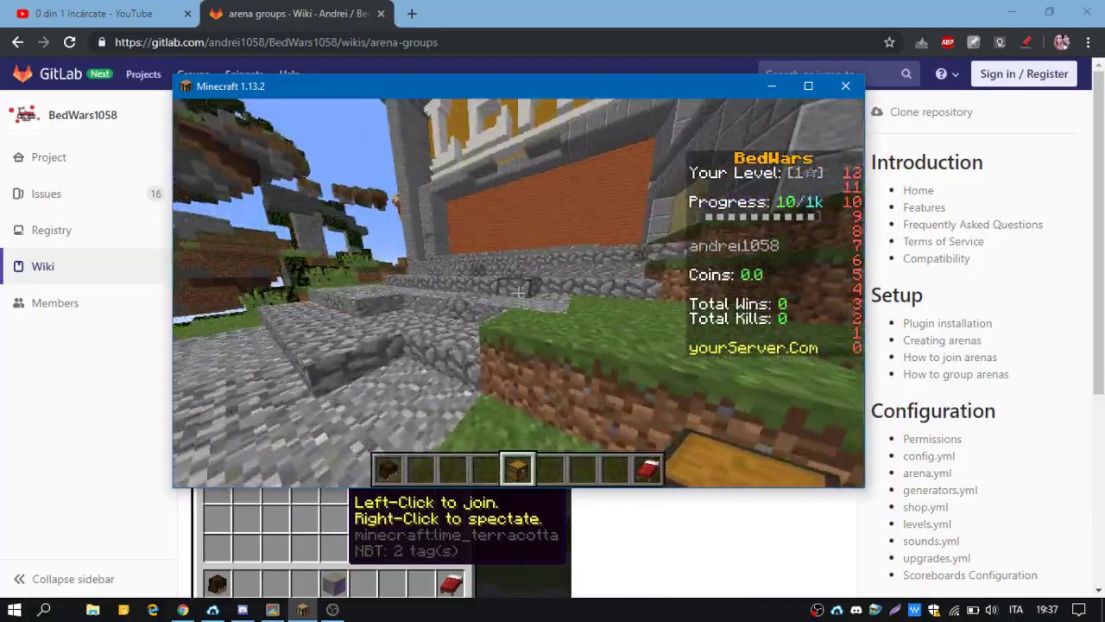
key("w")
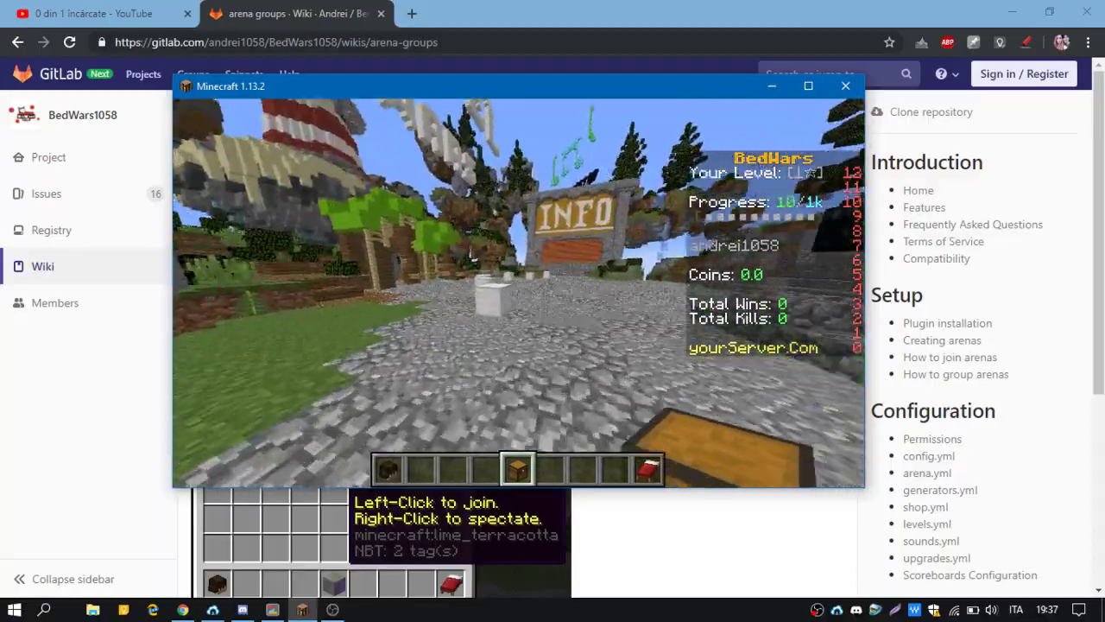
key("w")
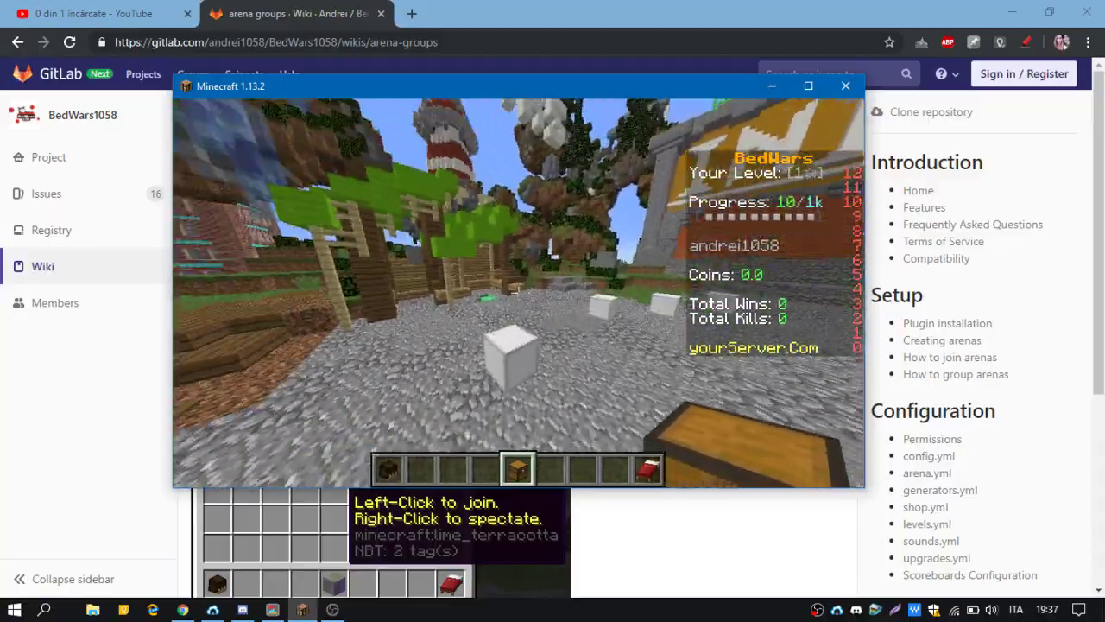
key("w")
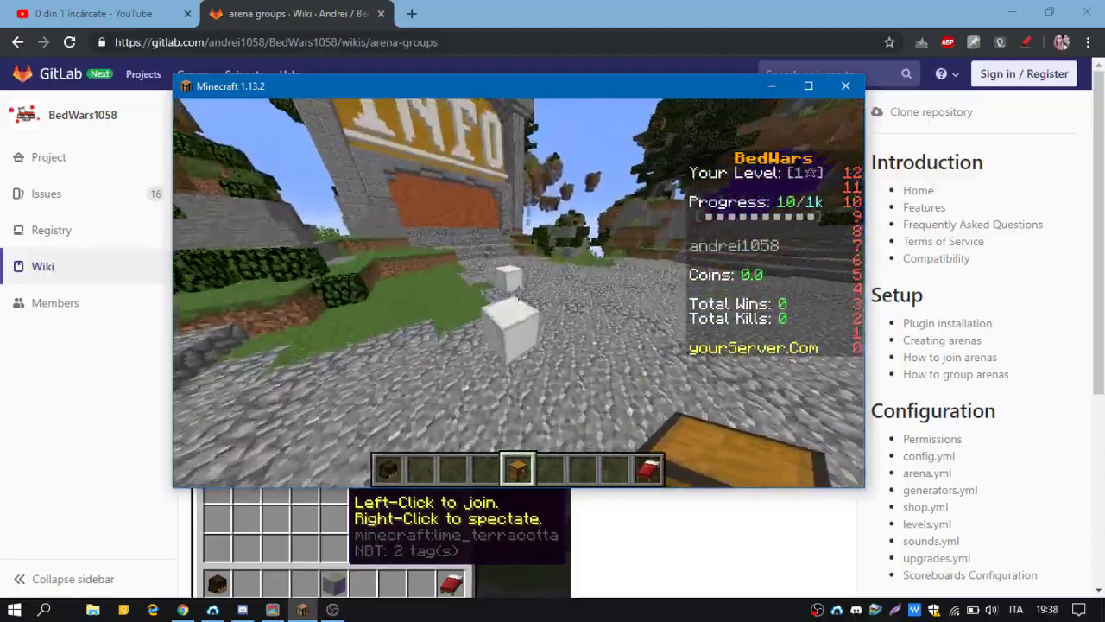
key("w")
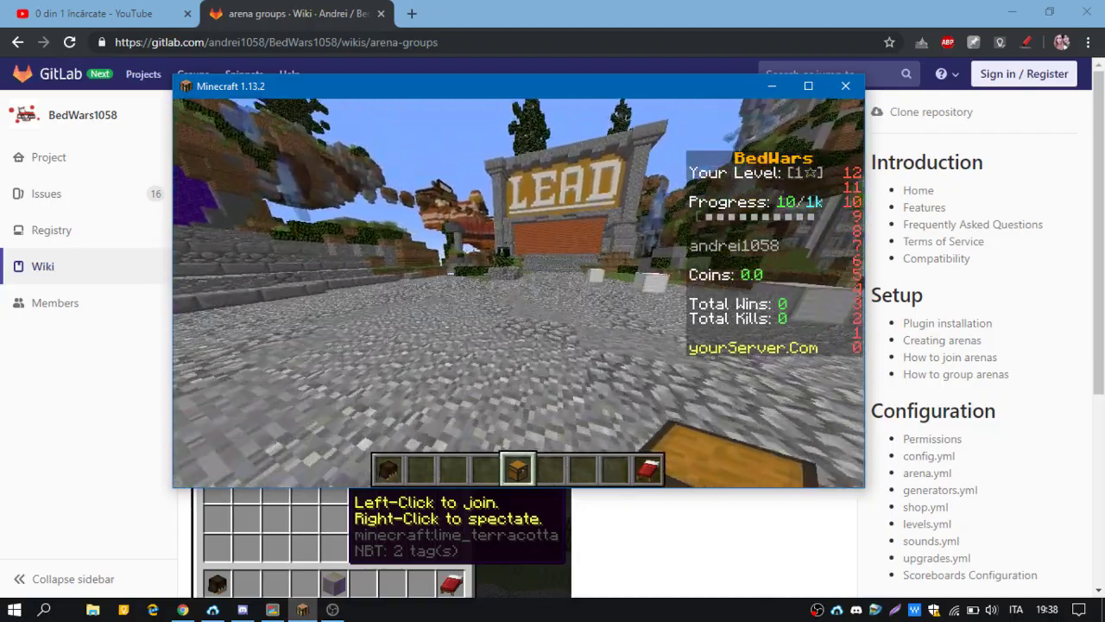
Step: Switch to the browser and read the wiki's instructions for creating arena groups and adding arenas to them
key("t")
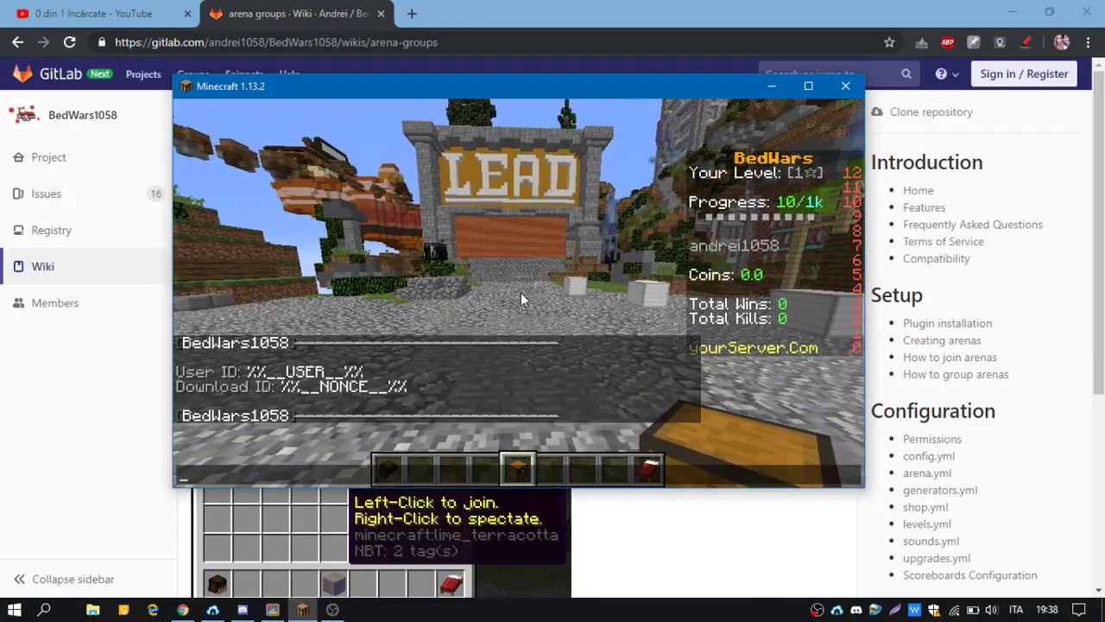
key("alt+Tab")
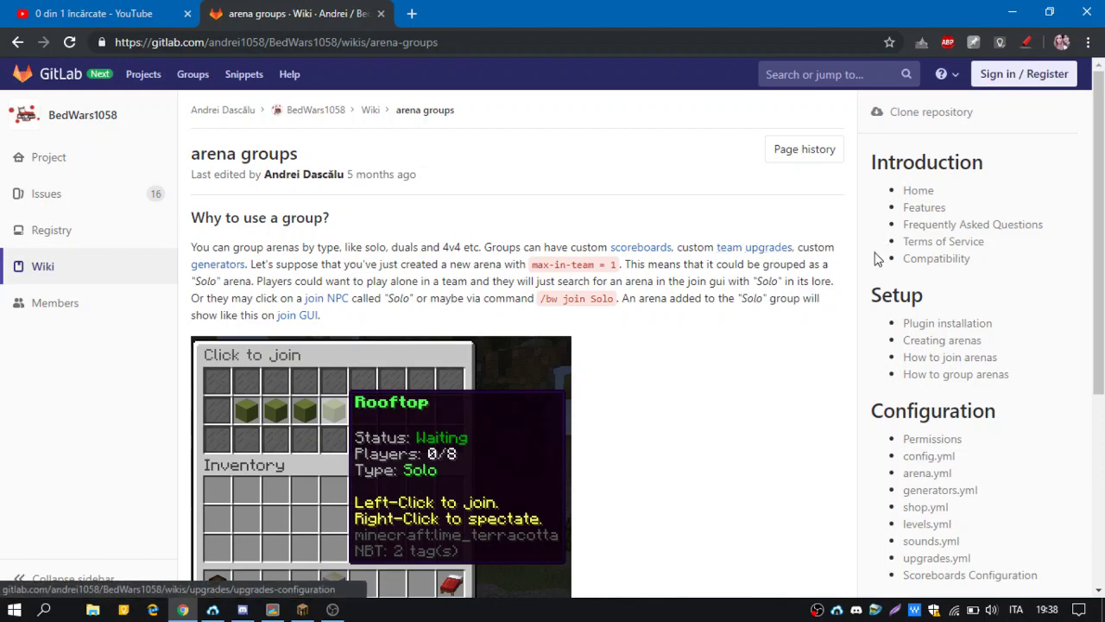
scroll(648, 296, "down", 3)
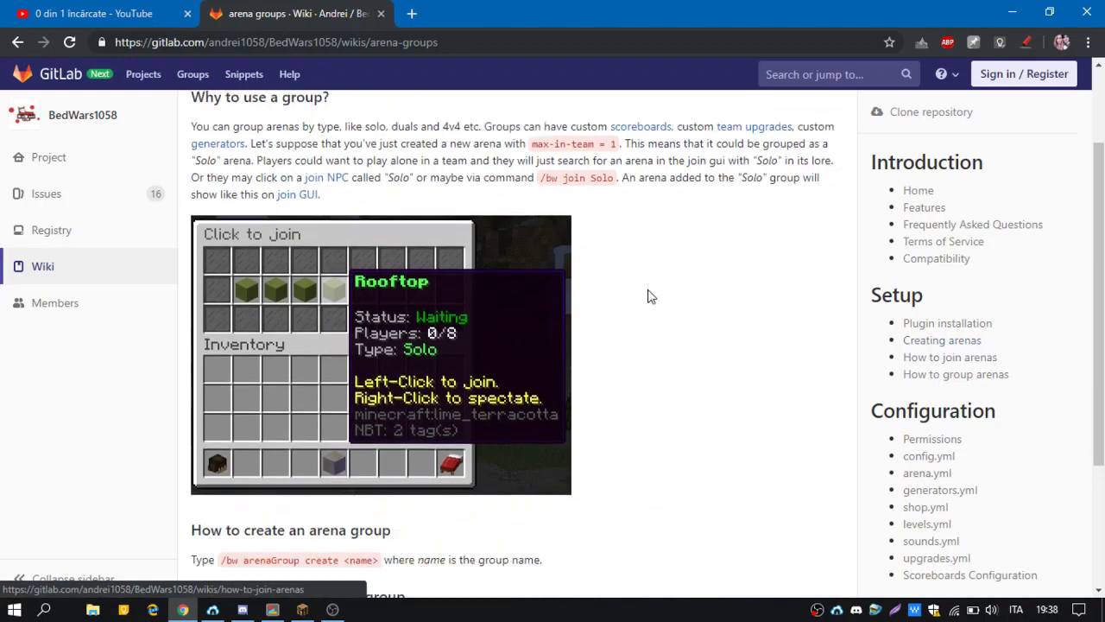
scroll(715, 230, "down", 1)
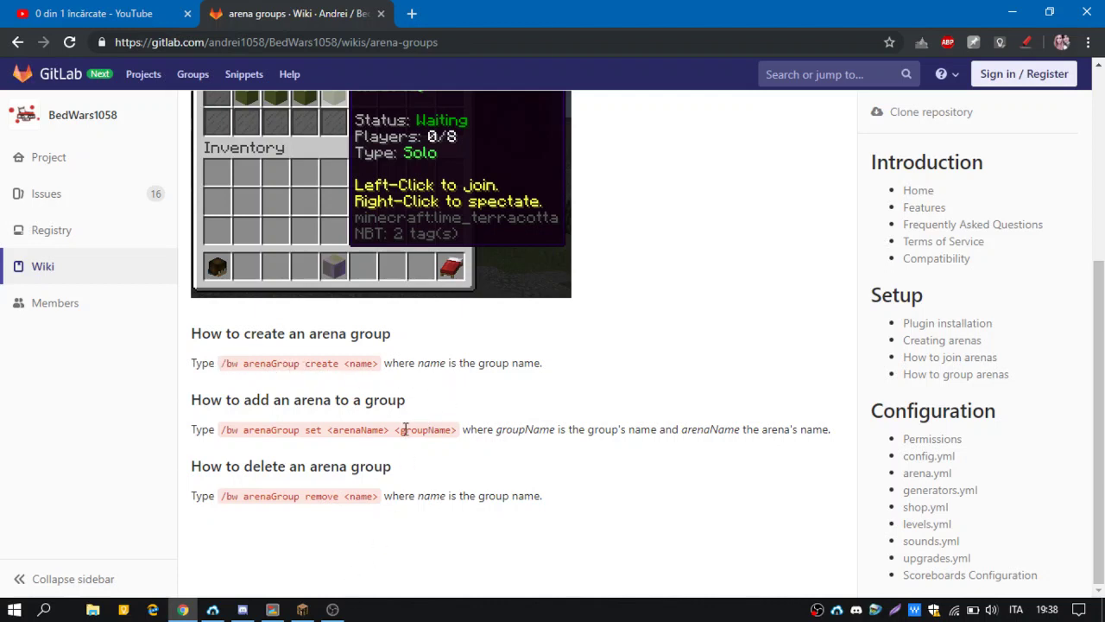
Step: Switch back to Minecraft, list the BedWars admin commands and show the arenaGroup subcommands
left_click(302, 609)
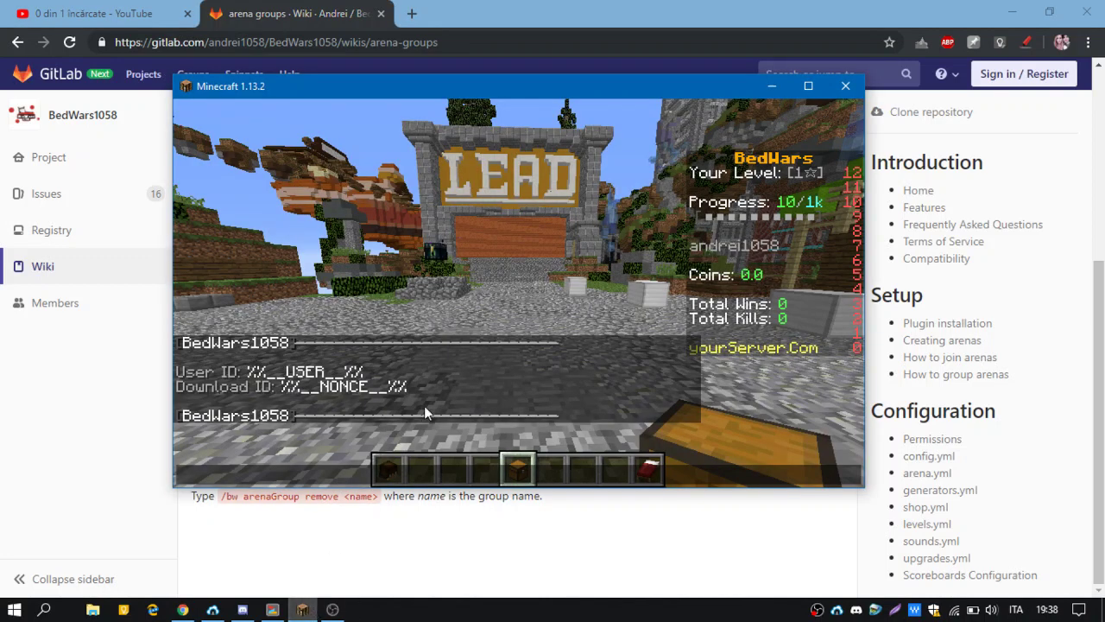
type("/")
key("BackSpace")
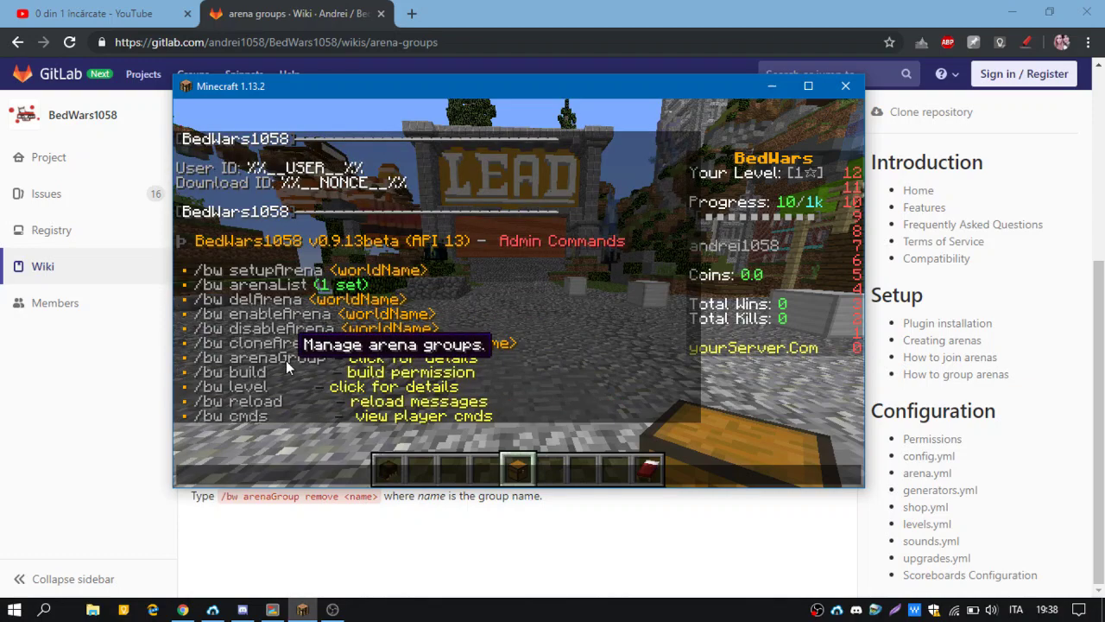
mouse_move(289, 387)
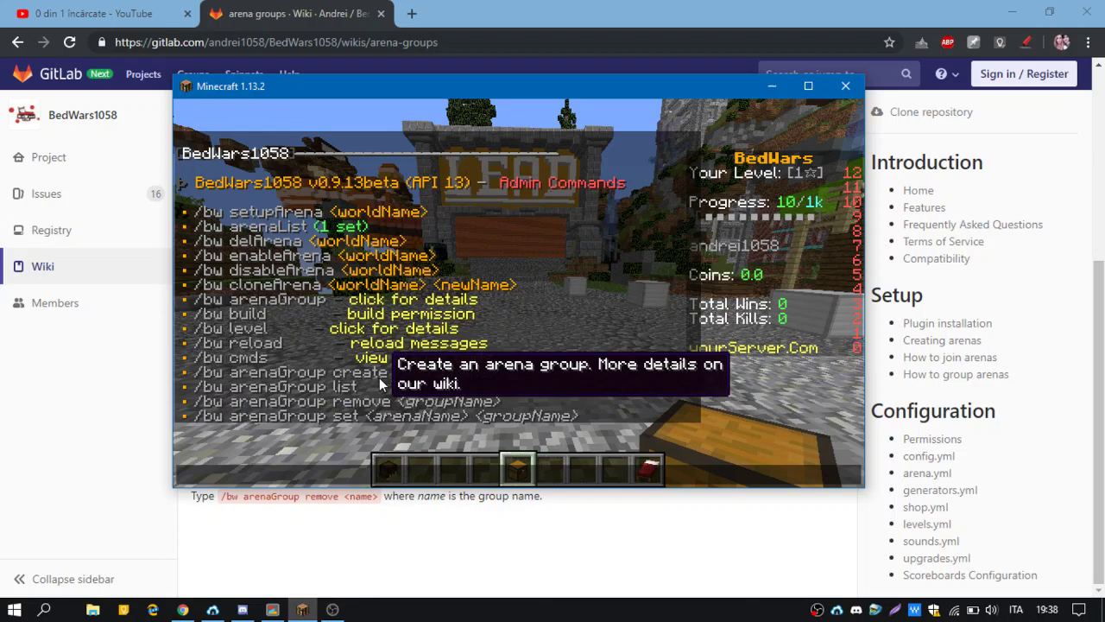
Step: Create an arena group named 10vs10 with the /bw arenaGroup create command
left_click(374, 380)
type("1")
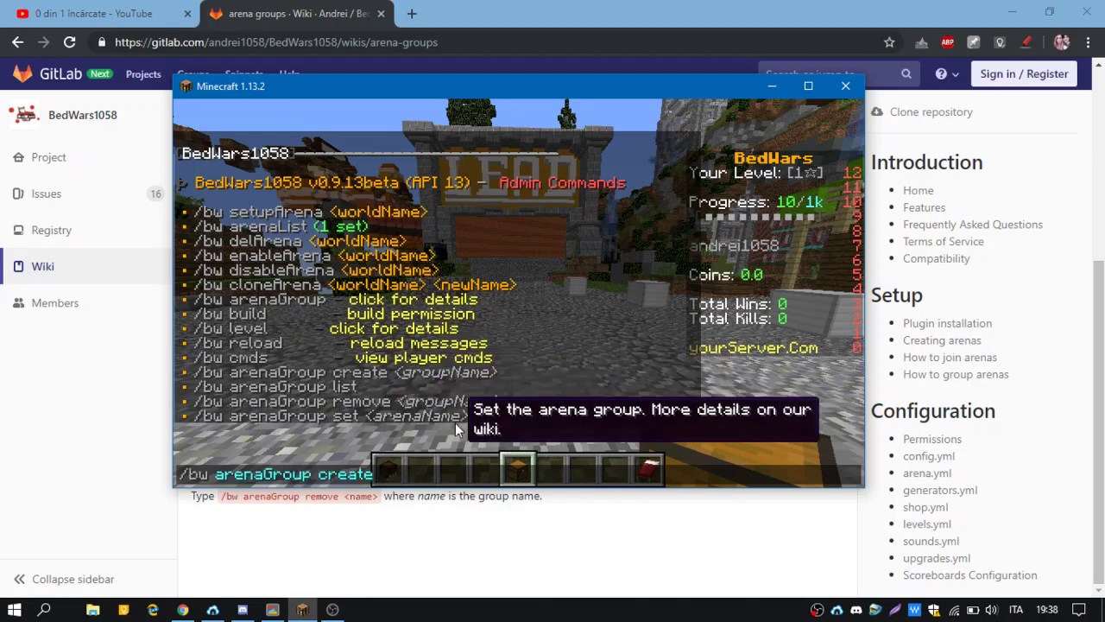
type("0vs10")
key("Return")
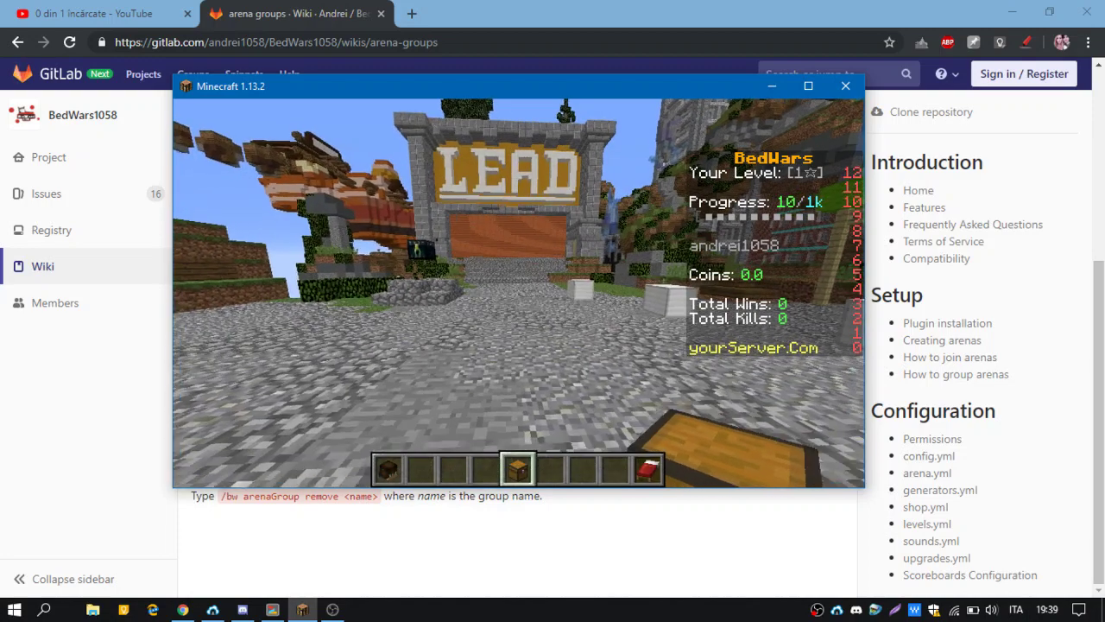
Step: Check the join GUI for the 10vs10 group with /bw gui 10vs10, then close it
key("slash")
type("b")
key("Tab")
key("BackSpace")
key("BackSpace")
type("w ")
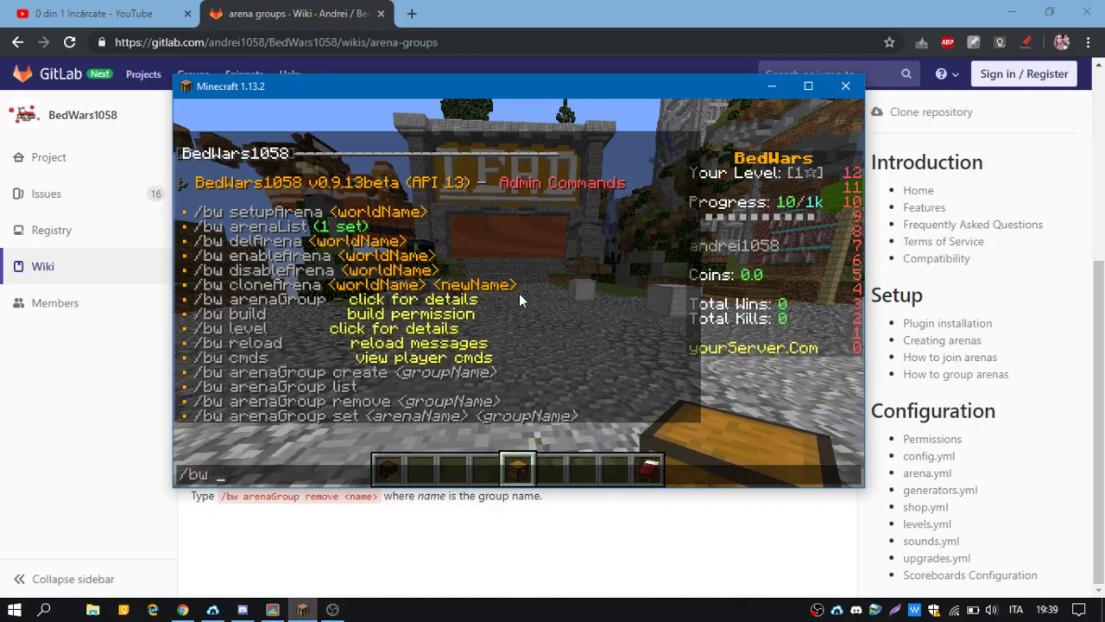
type("gui 10vs10")
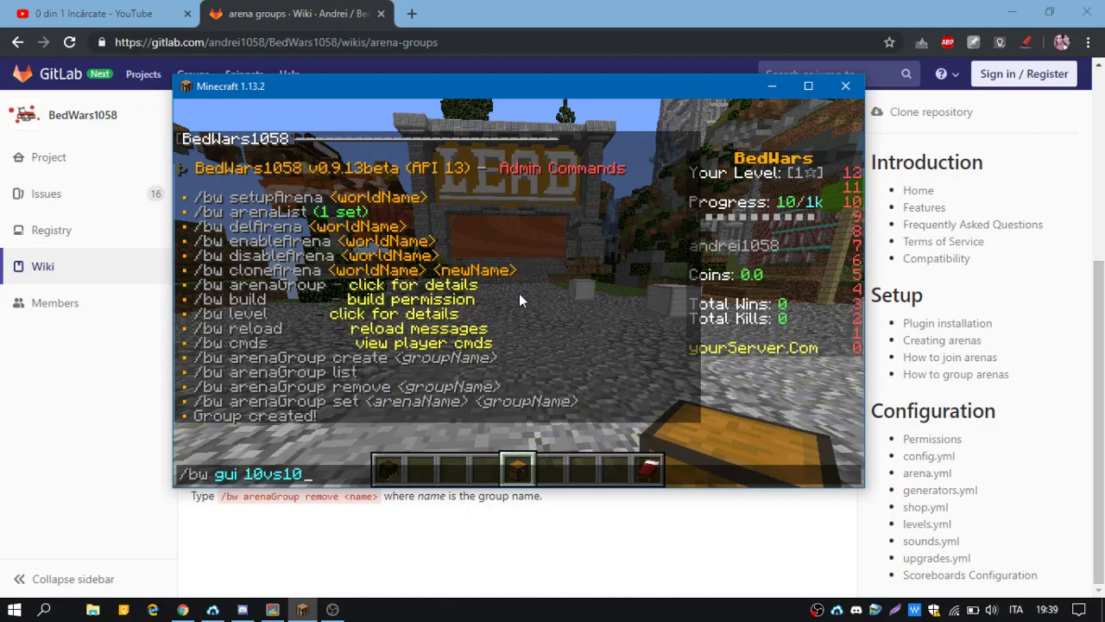
key("Return")
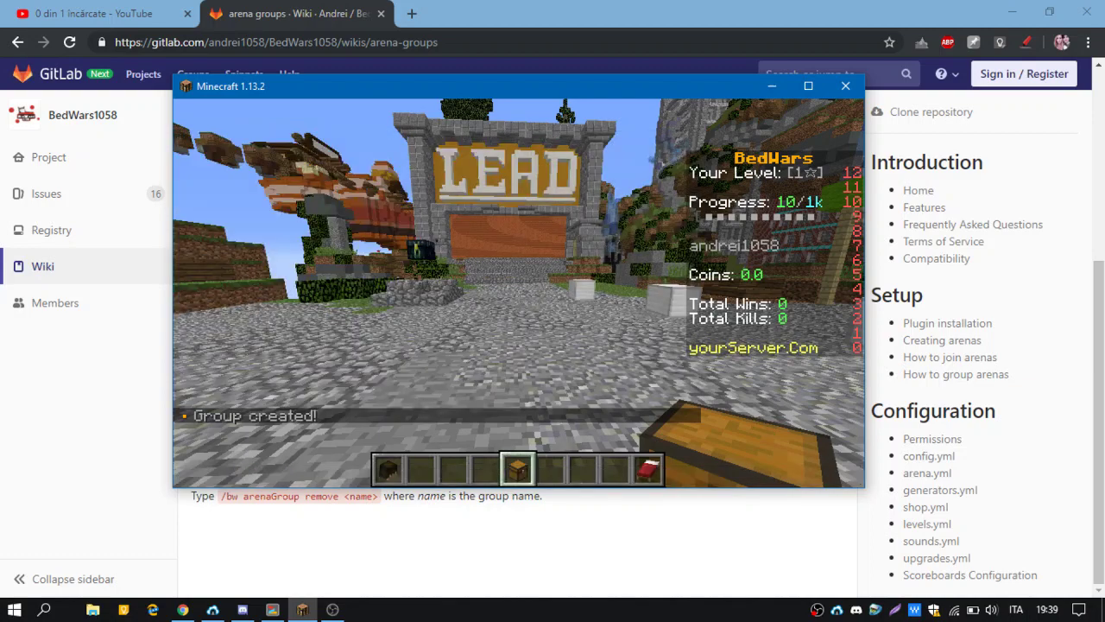
right_click(519, 294)
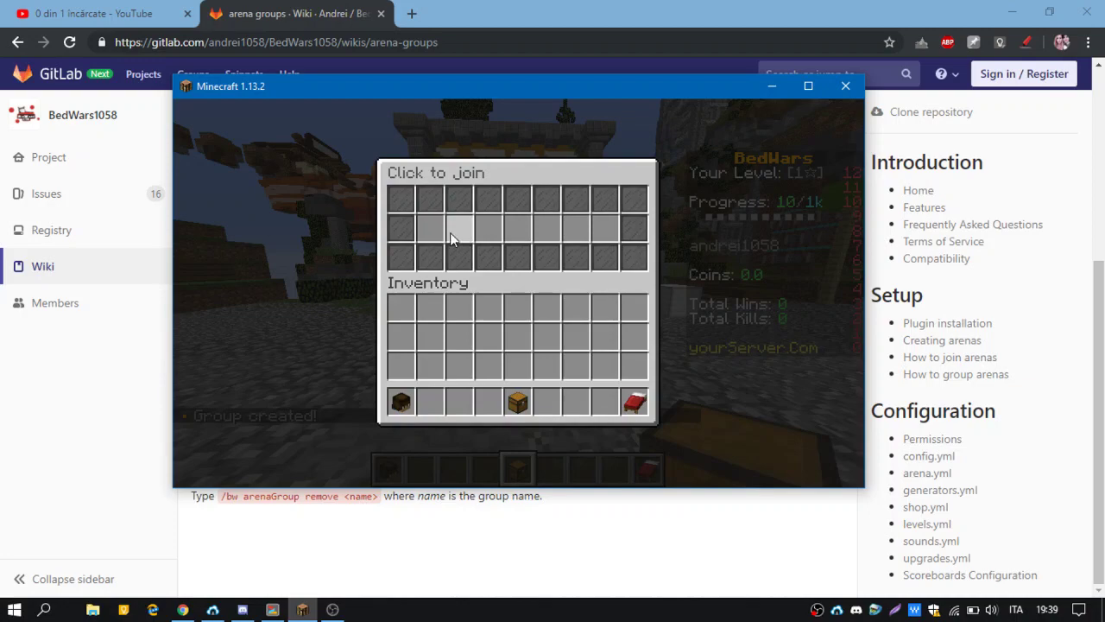
key("Escape")
Step: Add the arena Boletum to the 10vs10 group with the /bw arenaGroup set command
key("t")
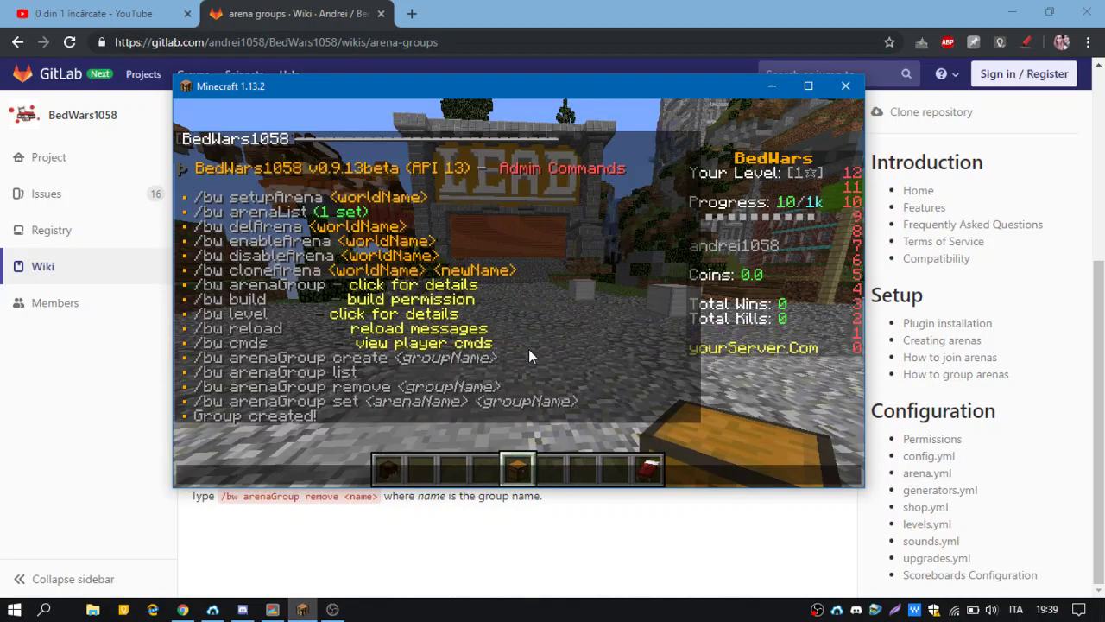
key("Escape")
key("t")
left_click(354, 415)
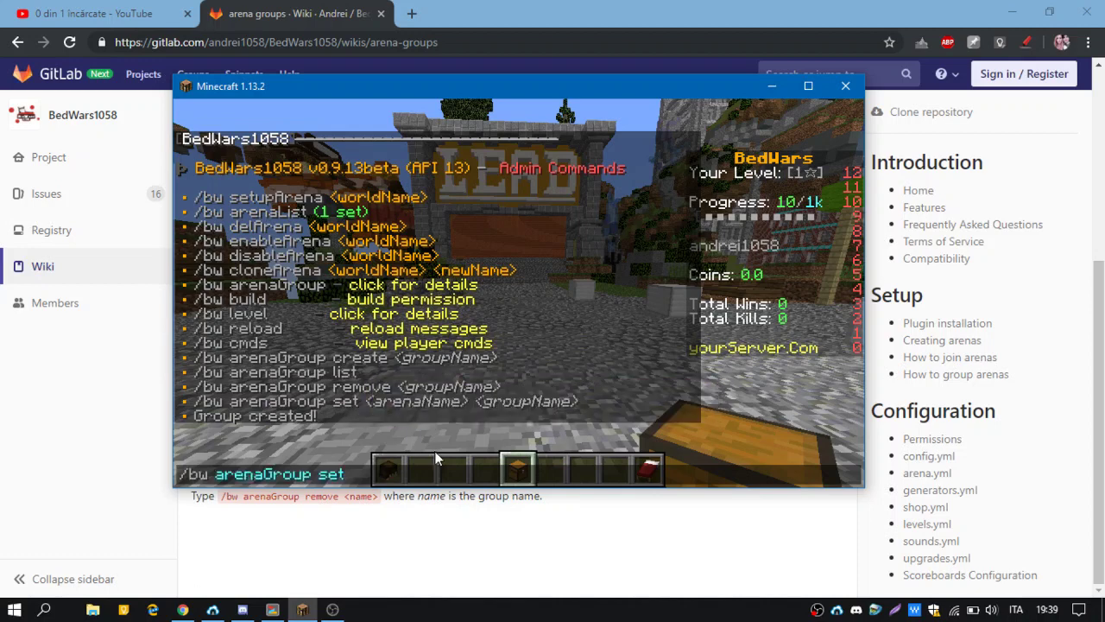
type("Boletum 10v10")
key("Return")
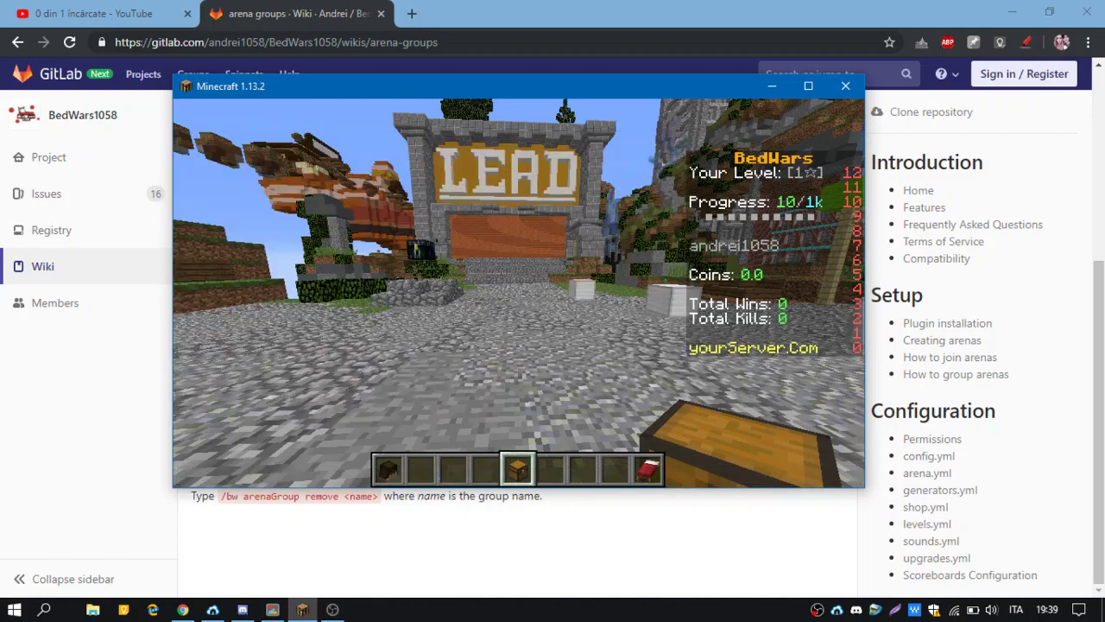
Step: Reopen the join GUI for the 10vs10 group with /bw gui 10vs10 and inspect the Boletum arena's details
key("slash")
type("bw gui 10vs10")
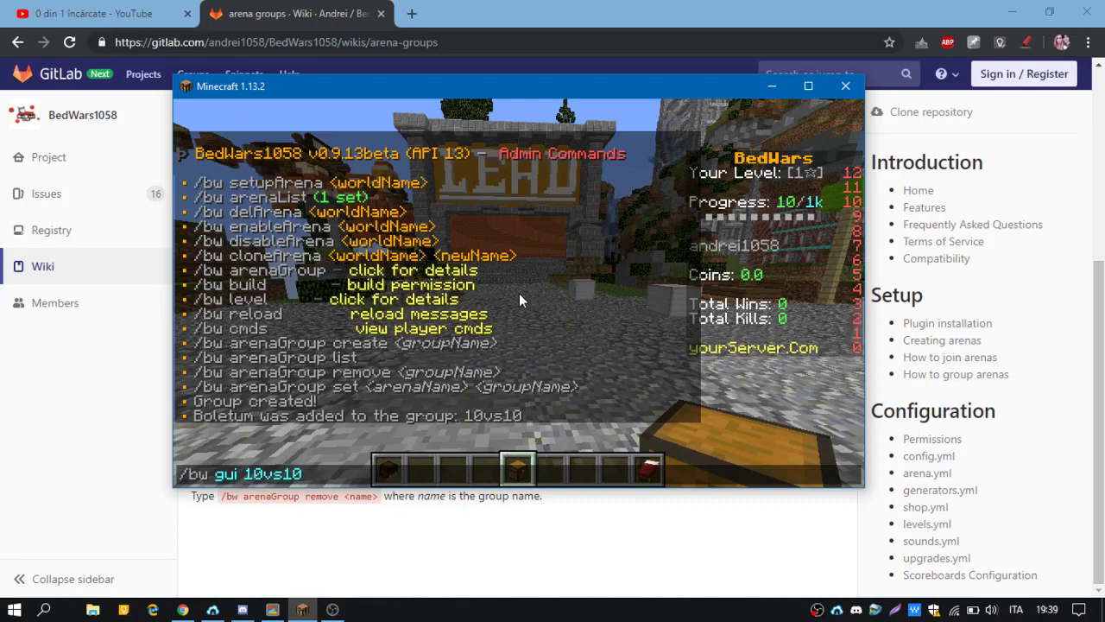
key("Return")
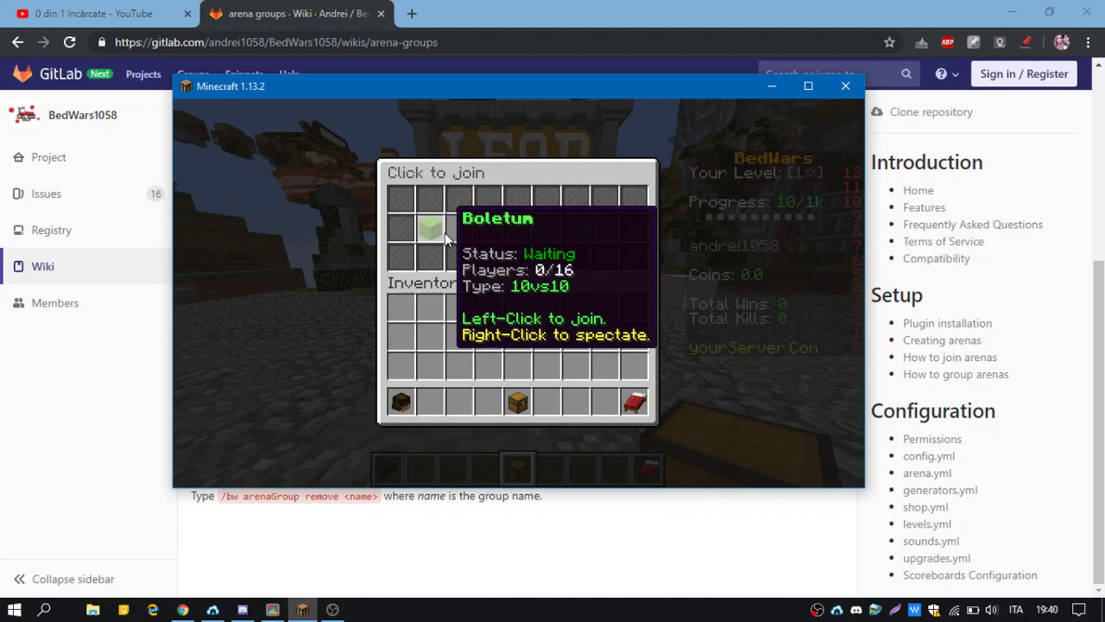
Step: Switch to Bitvise SFTP and open Boletum.yml from the BedWars1058 plugin's Arenas folder for editing
left_click(213, 610)
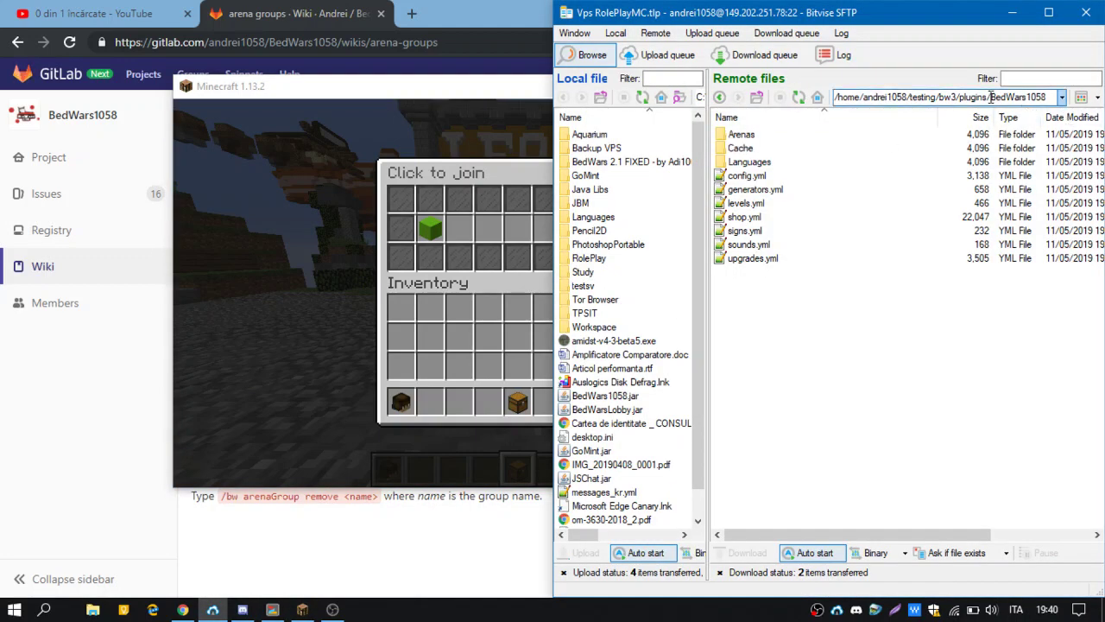
left_click(990, 97)
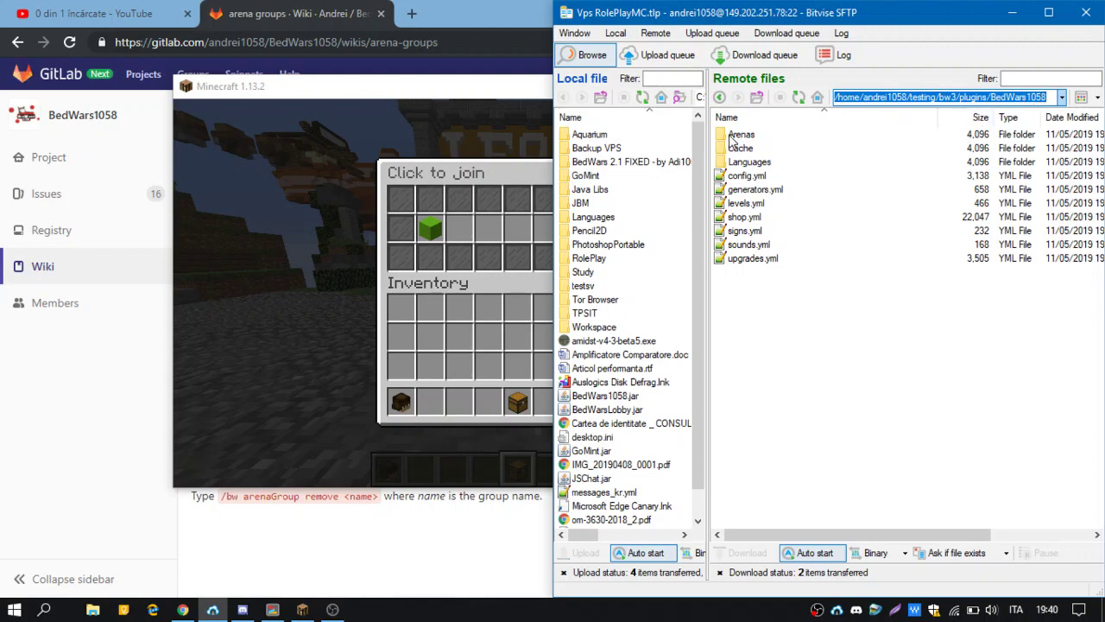
double_click(732, 136)
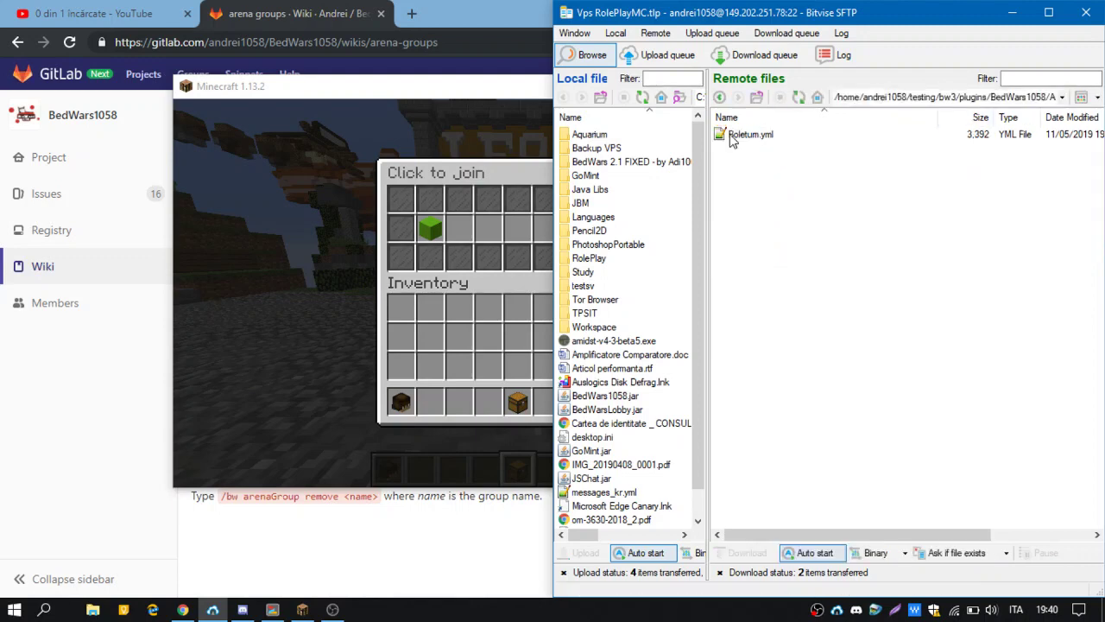
double_click(731, 136)
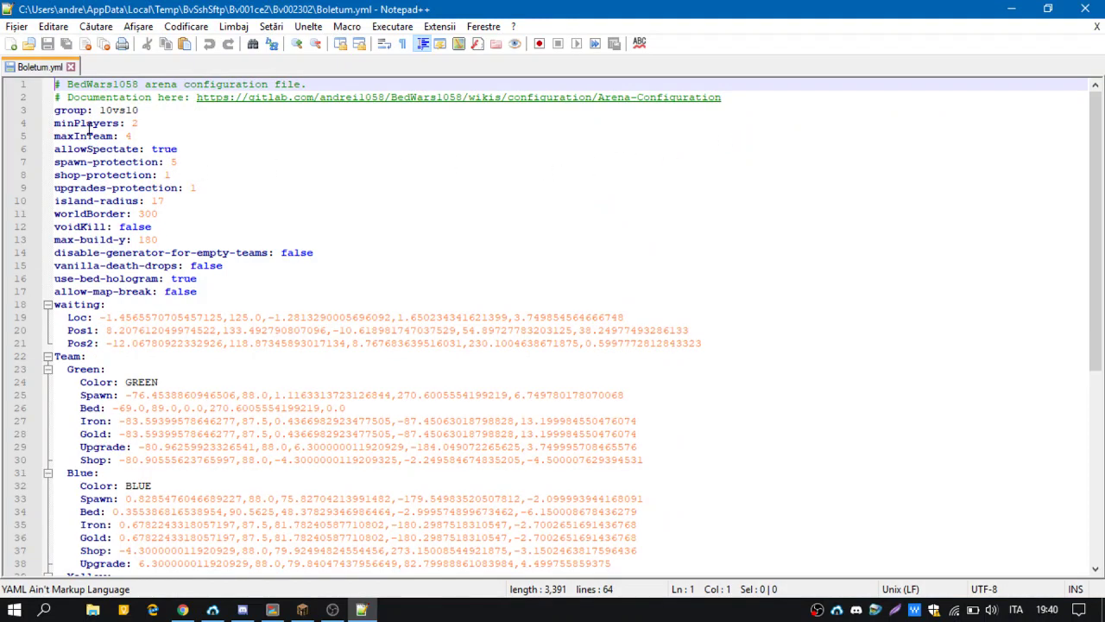
Step: Set maxInTeam to 10 and minPlayers to 10 in Boletum.yml, then save and close the file
double_click(78, 135)
left_click(133, 136)
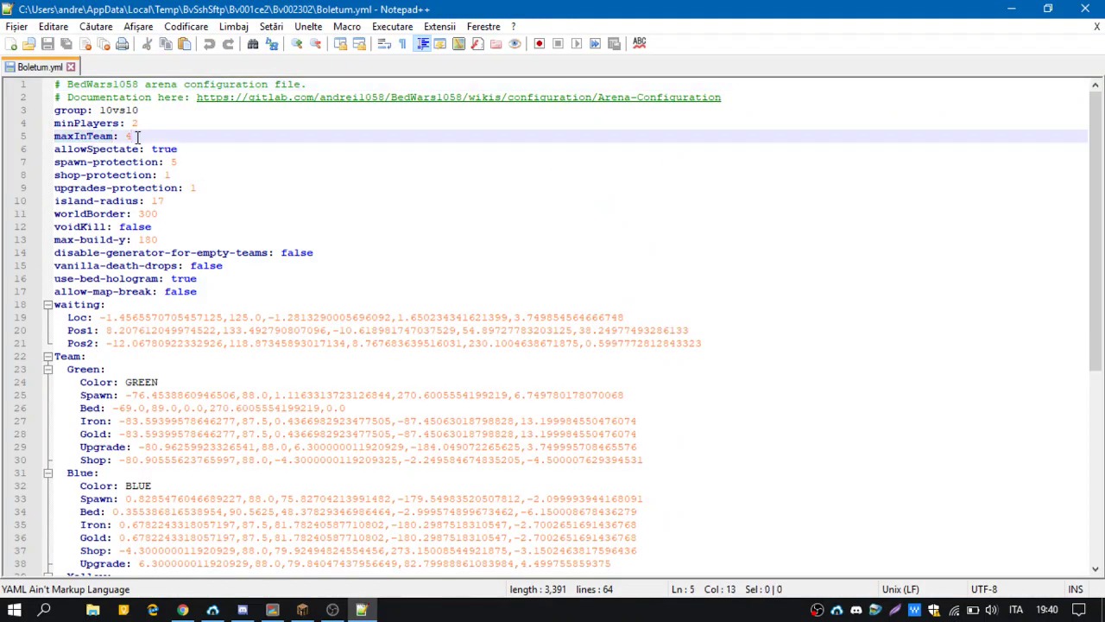
key("BackSpace")
type("10")
double_click(62, 123)
left_click(136, 122)
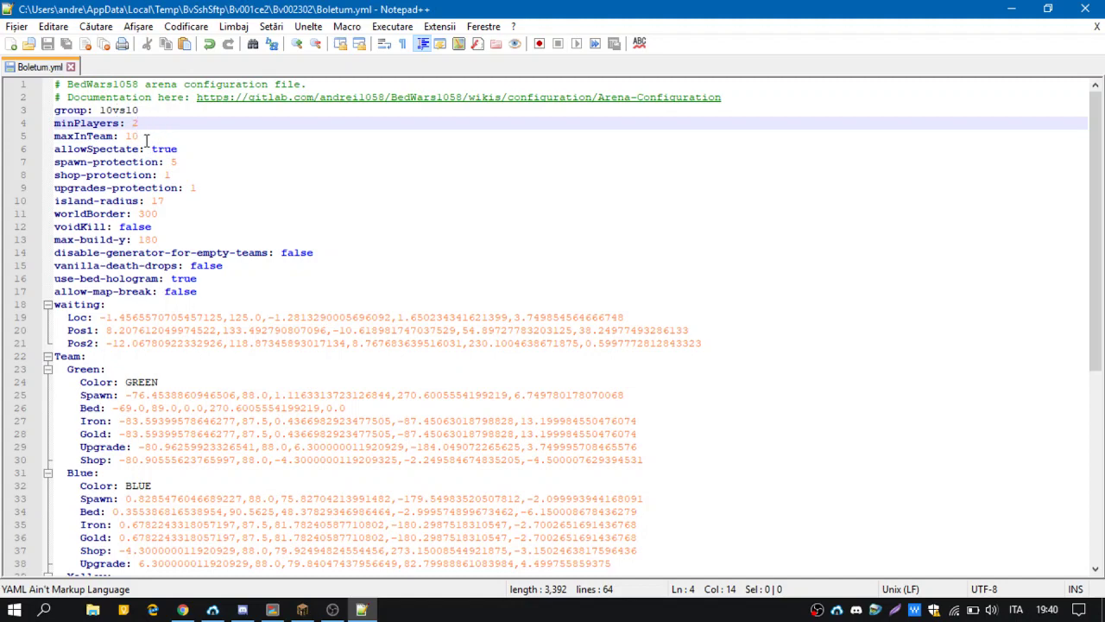
key("BackSpace")
type("10")
key("ctrl+s")
key("alt+F4")
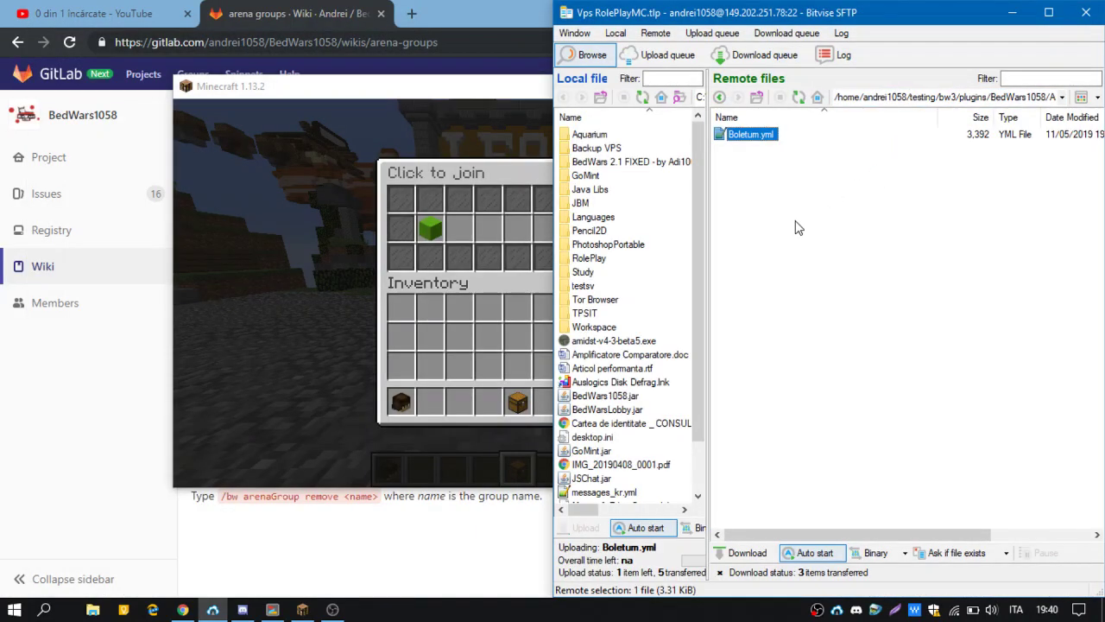
Step: Return to Minecraft, close the join GUI and disable the Boletum arena with the /bw disableArena command
left_click(757, 96)
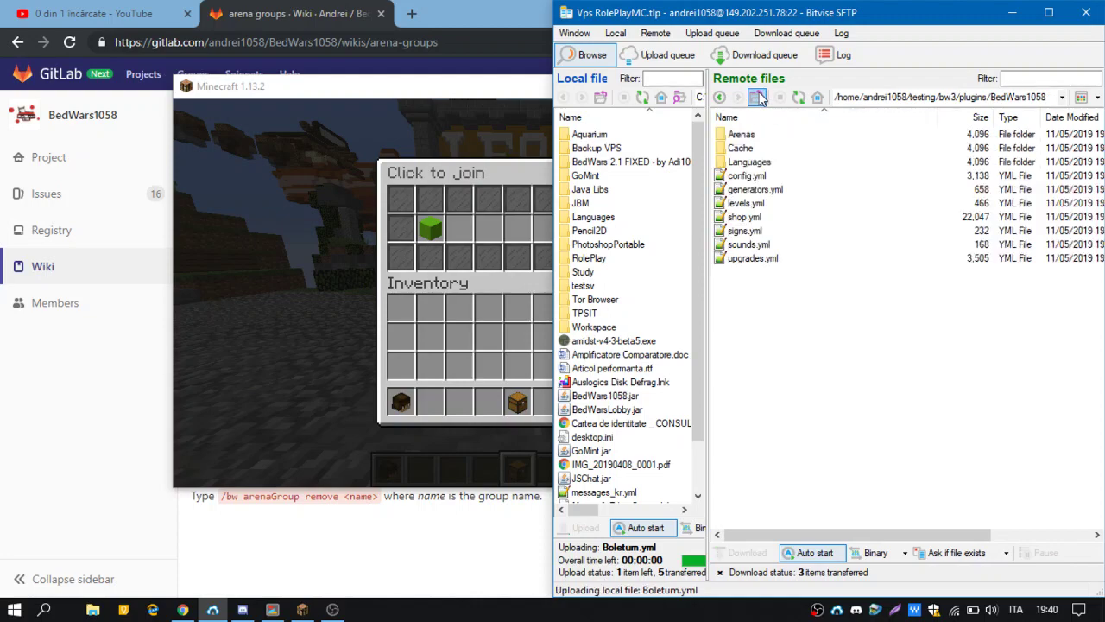
left_click(758, 97)
left_click(264, 271)
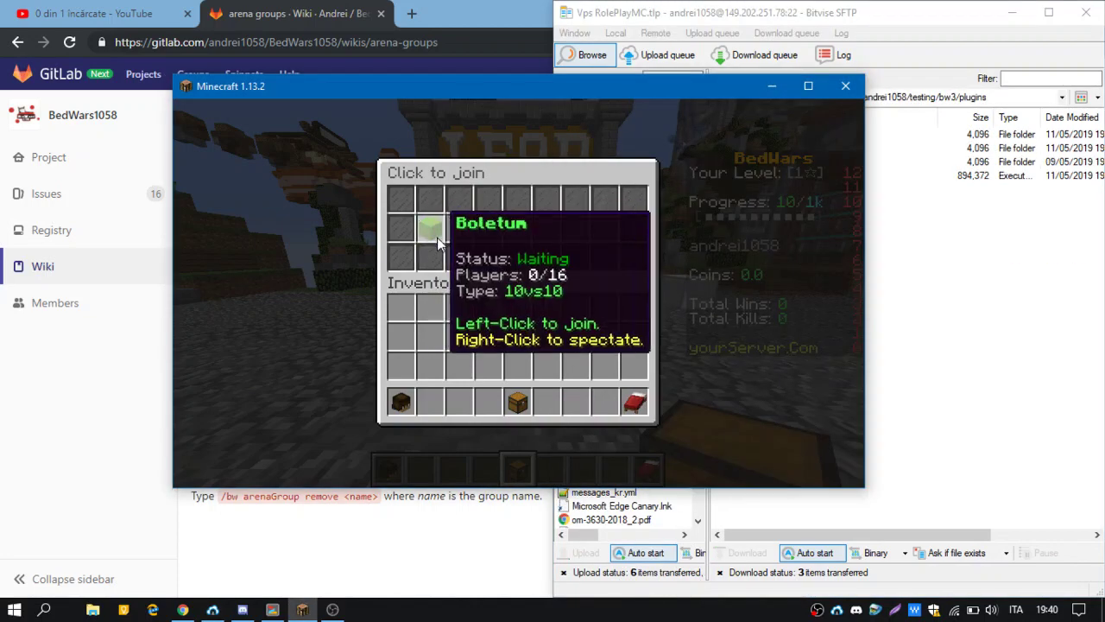
key("Escape")
key("t")
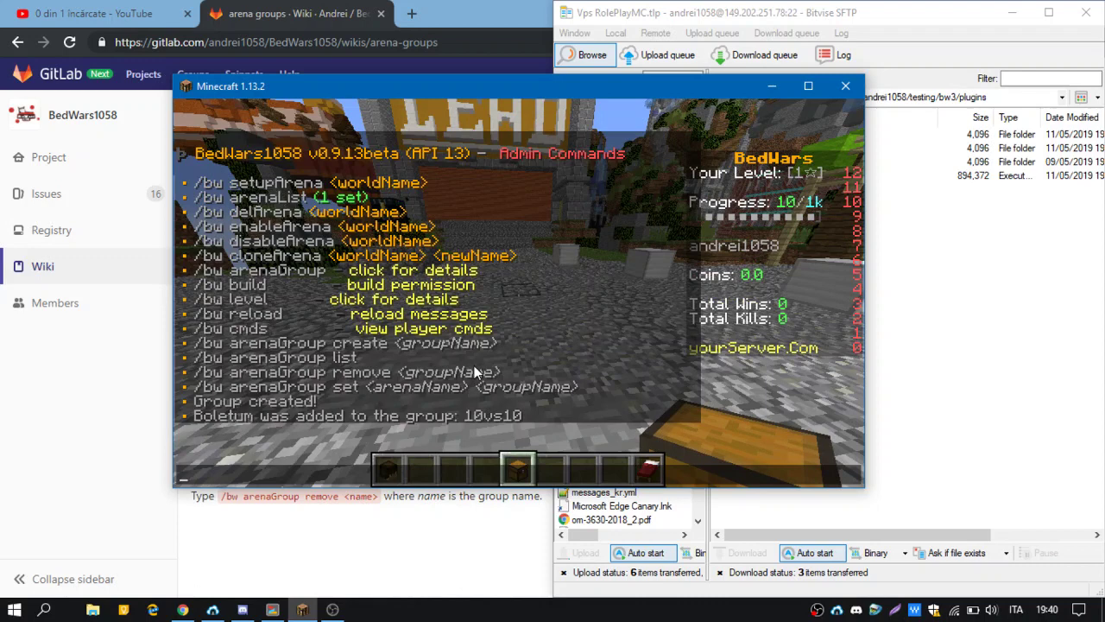
left_click(302, 246)
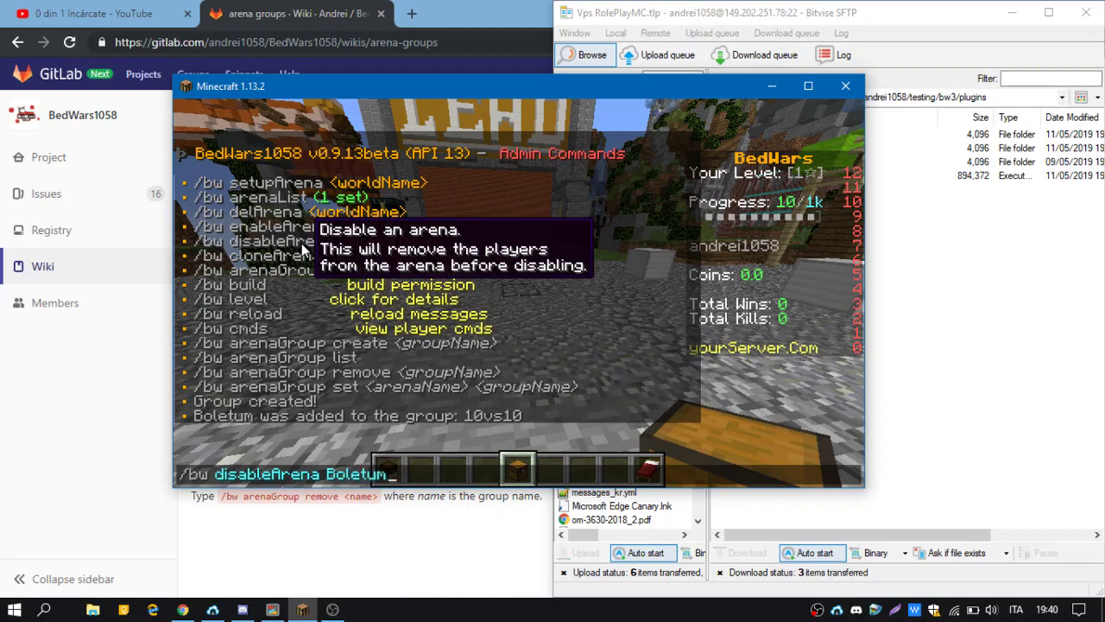
key("Return")
Step: Enable the Boletum arena with the /bw enableArena command and check its player limit in the join GUI
key("t")
left_click(276, 233)
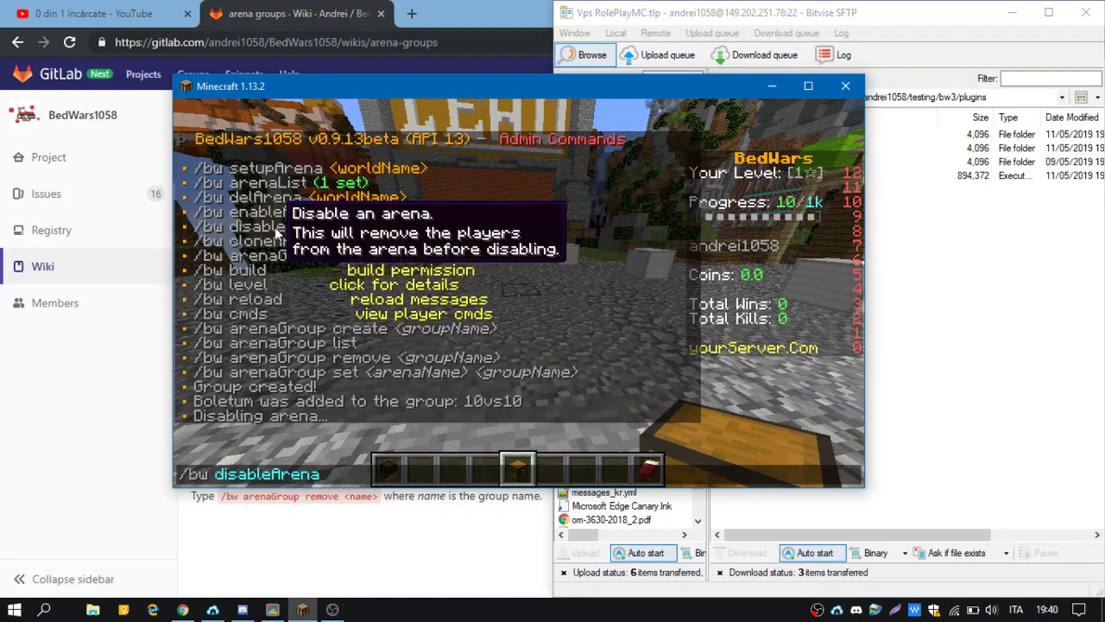
left_click(294, 211)
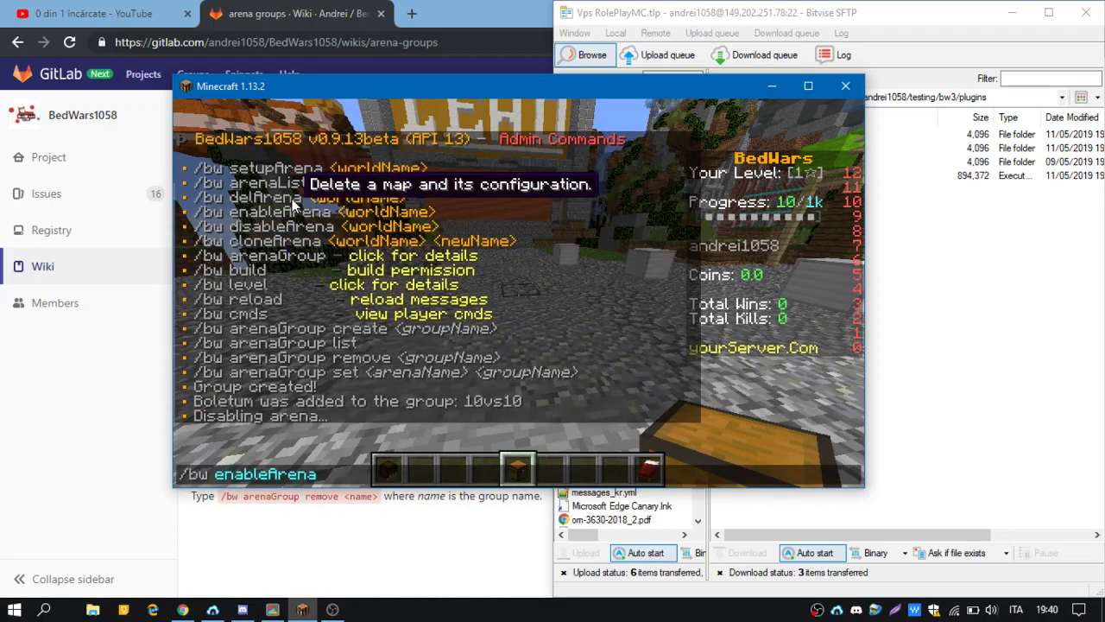
key("Tab")
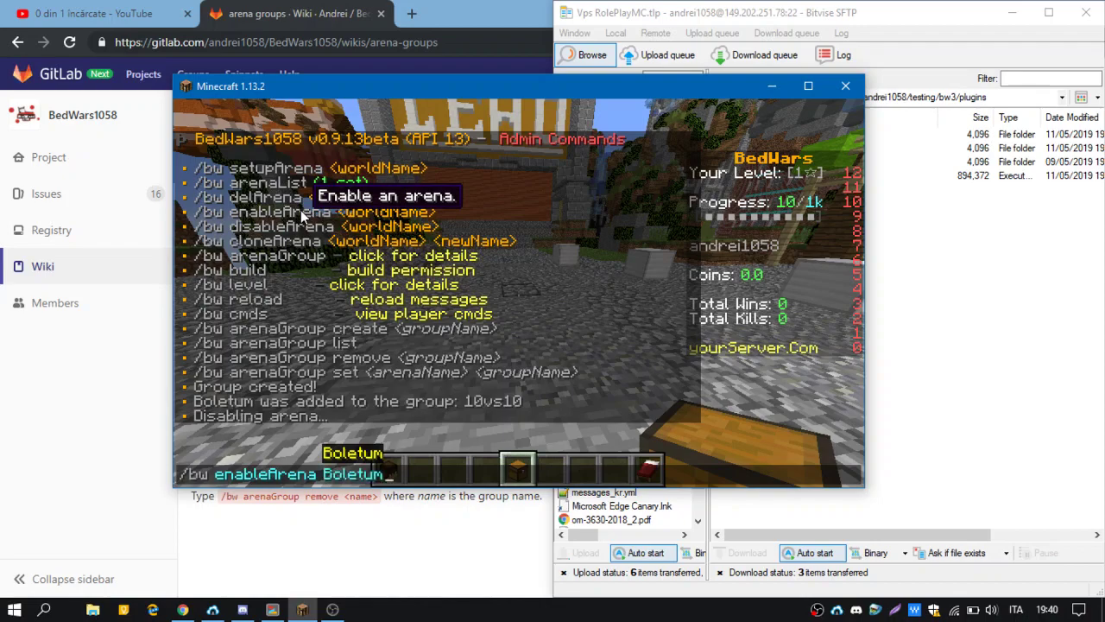
key("Return")
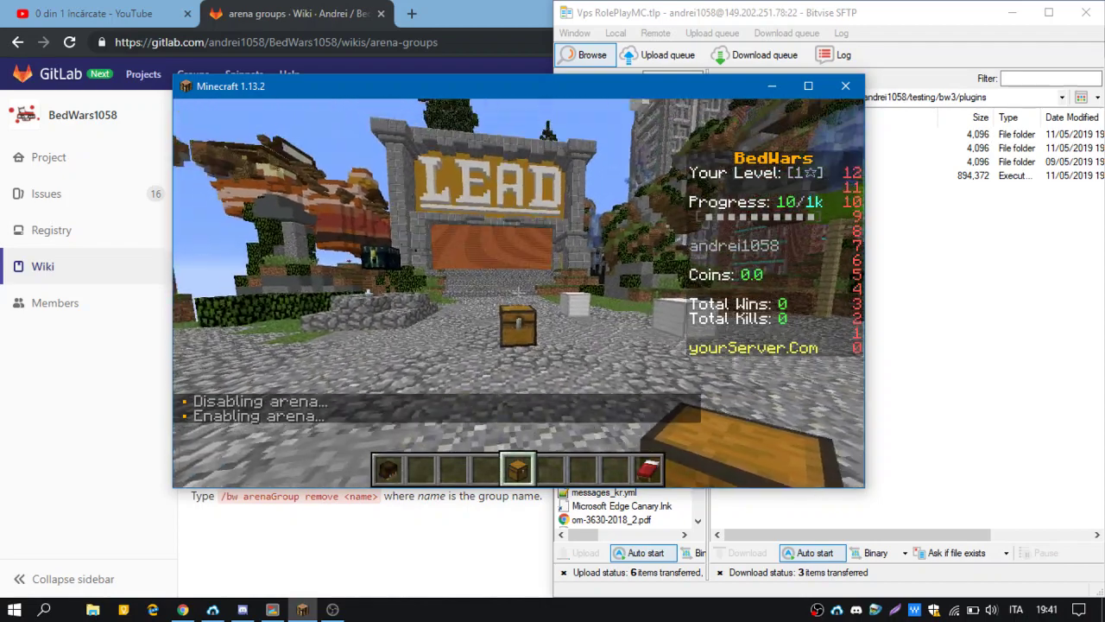
right_click(518, 293)
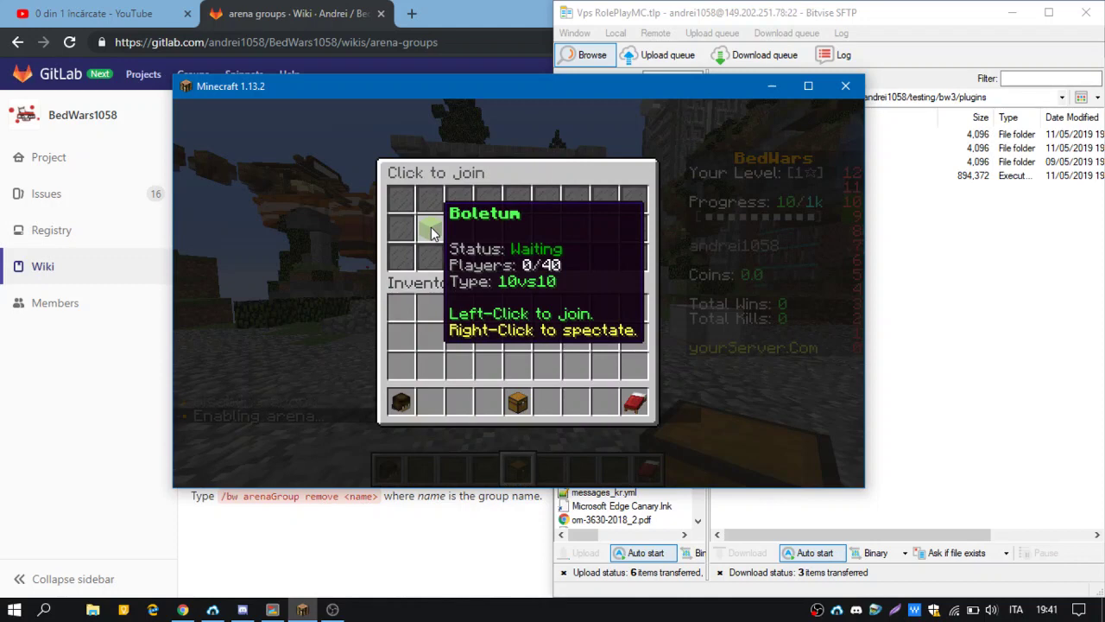
Step: Switch back to Bitvise SFTP and reopen Boletum.yml from the BedWars1058 Arenas folder
left_click(989, 265)
double_click(744, 133)
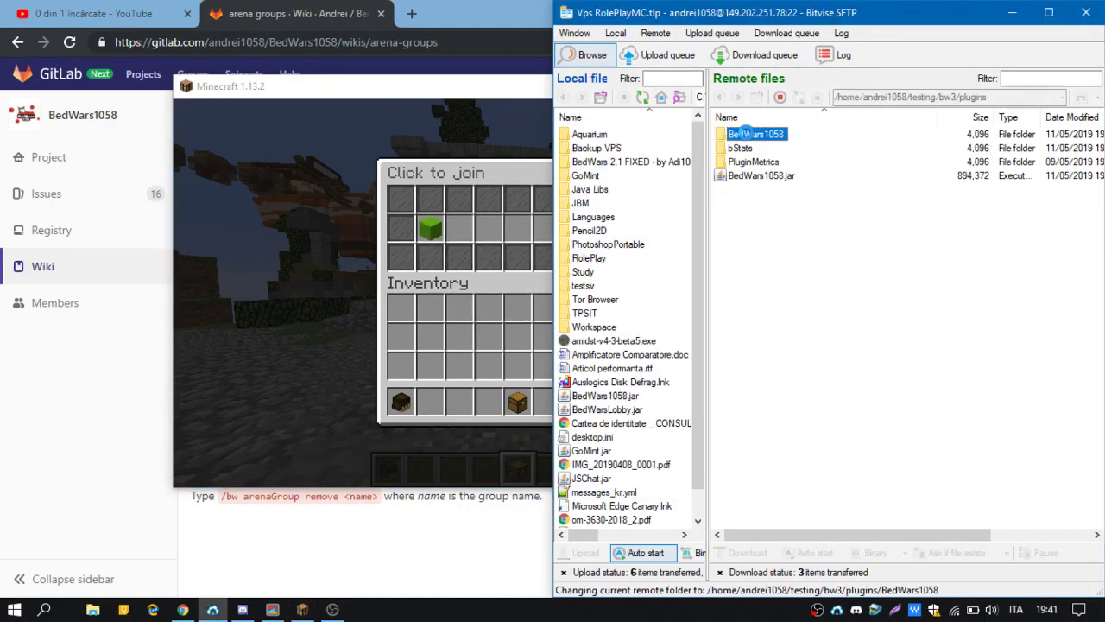
double_click(725, 133)
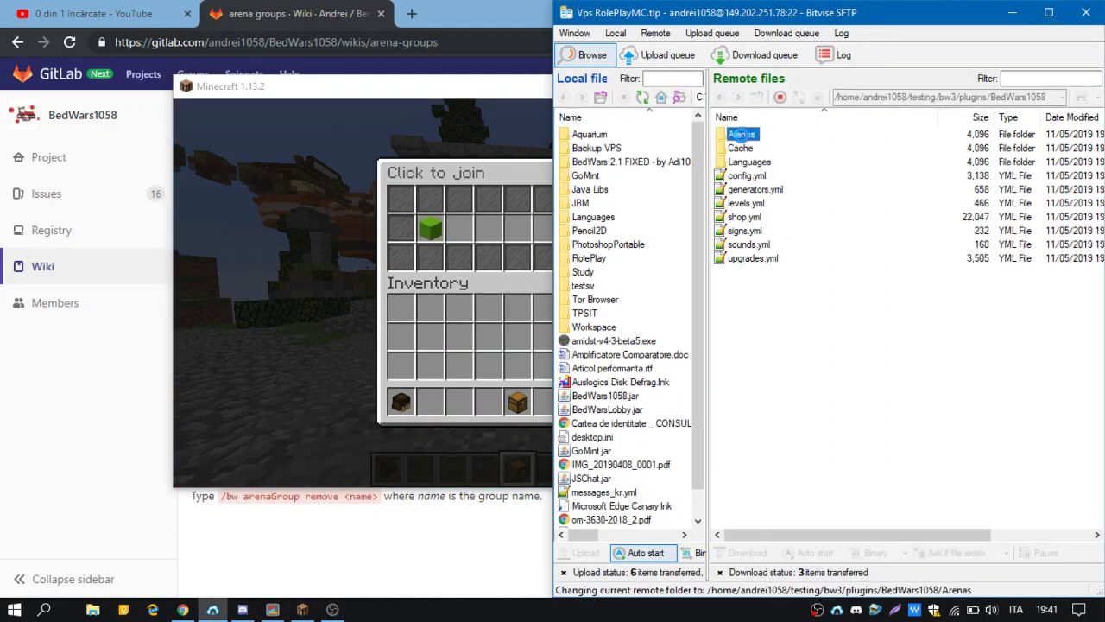
double_click(743, 135)
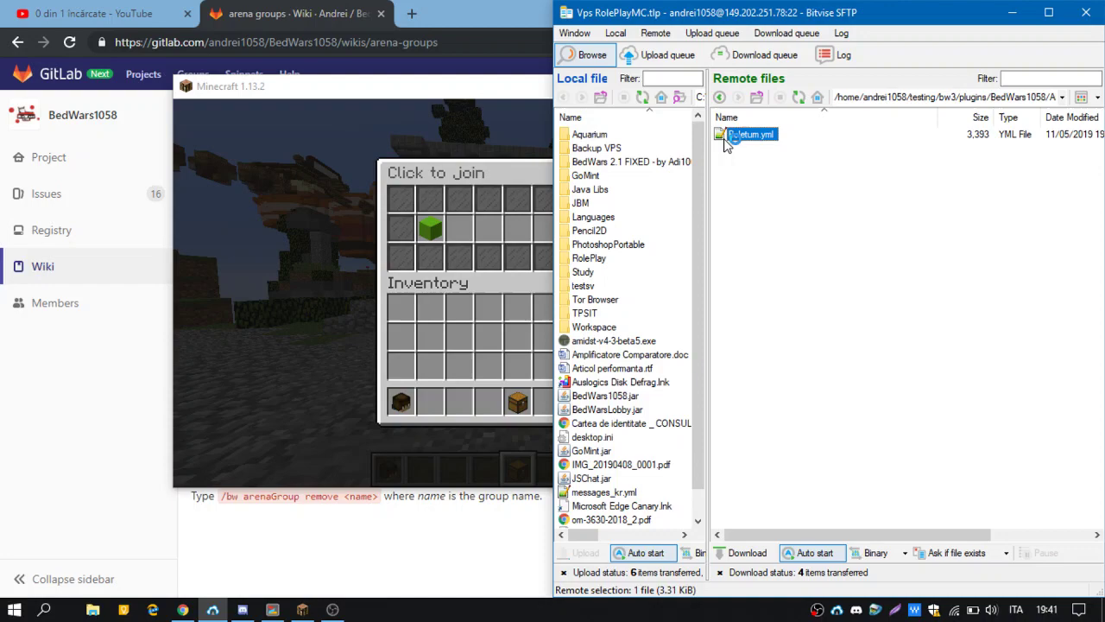
Step: Delete the Yellow and Red team sections from Boletum.yml, then save and close the file
scroll(465, 247, "down", 9)
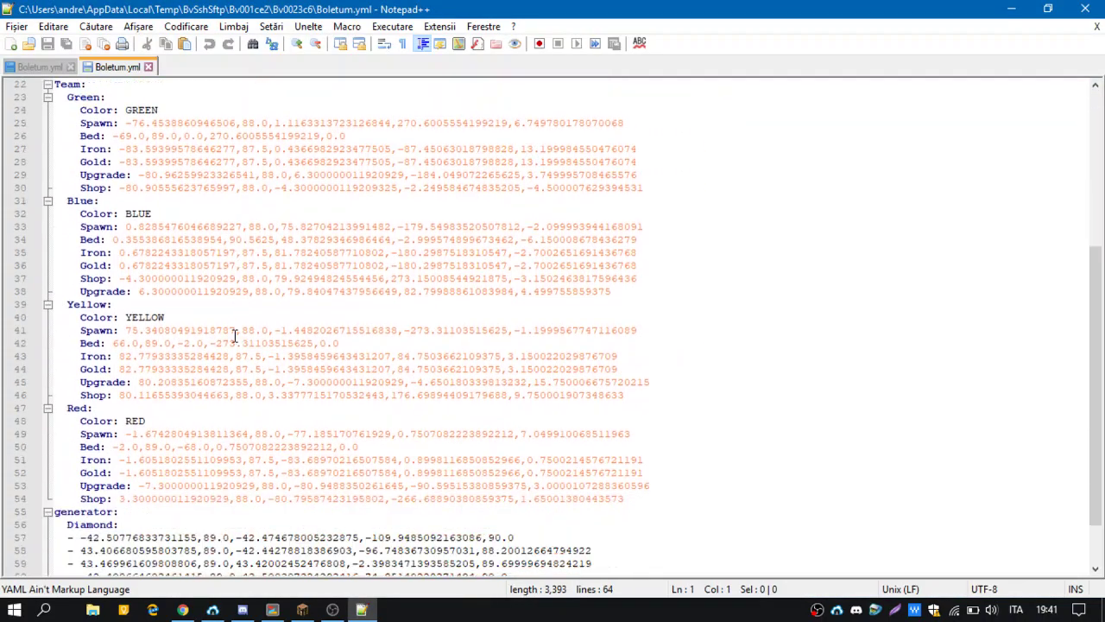
left_click_drag(636, 435, 25, 247)
key("BackSpace")
key("BackSpace")
key("ctrl+s")
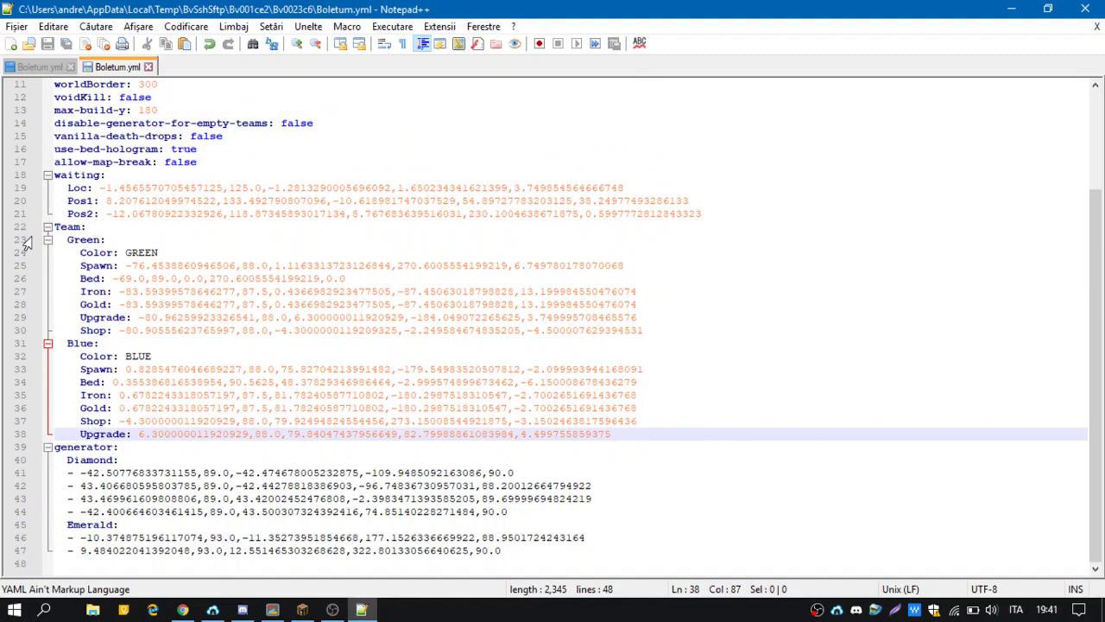
key("alt+F4")
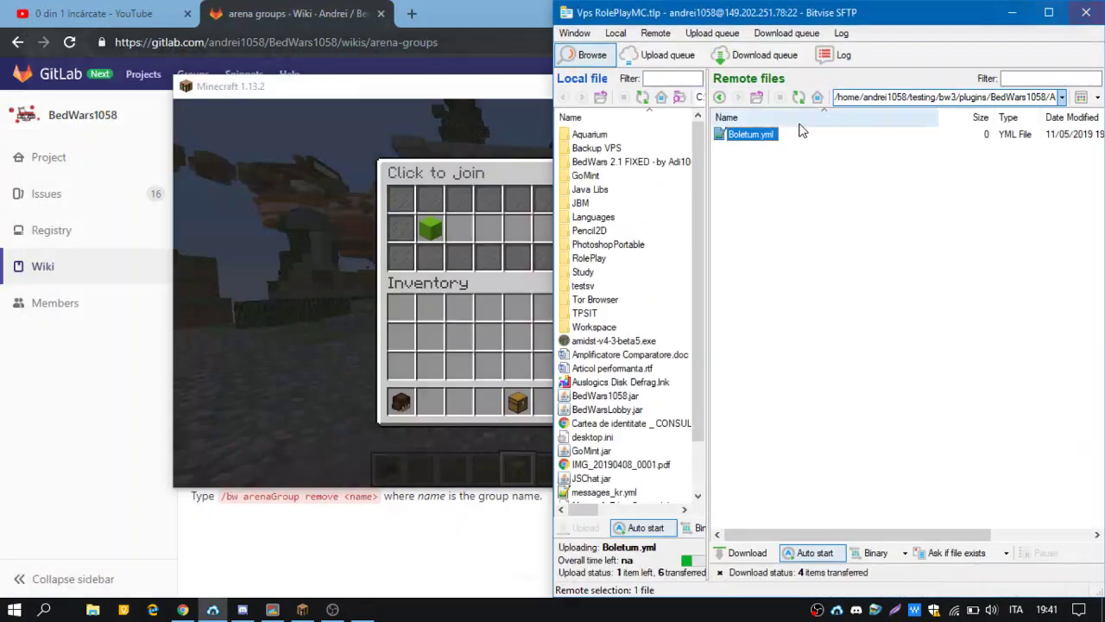
Step: Back in Minecraft, reload the Boletum arena by rerunning the earlier /bw disableArena and /bw enableArena commands
left_click(280, 318)
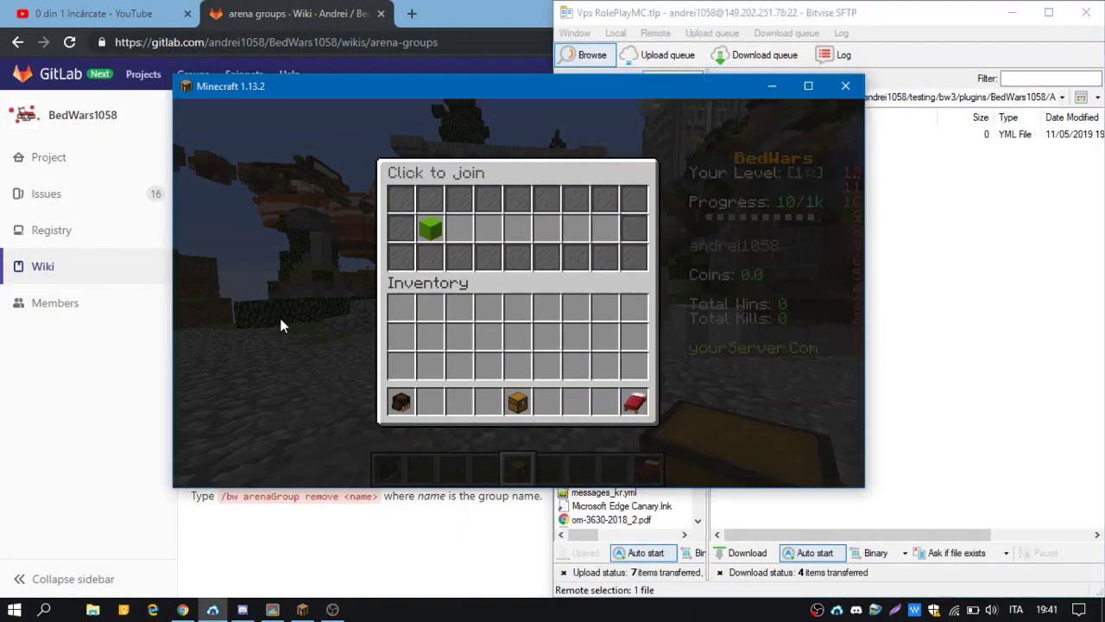
key("Escape")
key("slash")
key("Up")
key("Up")
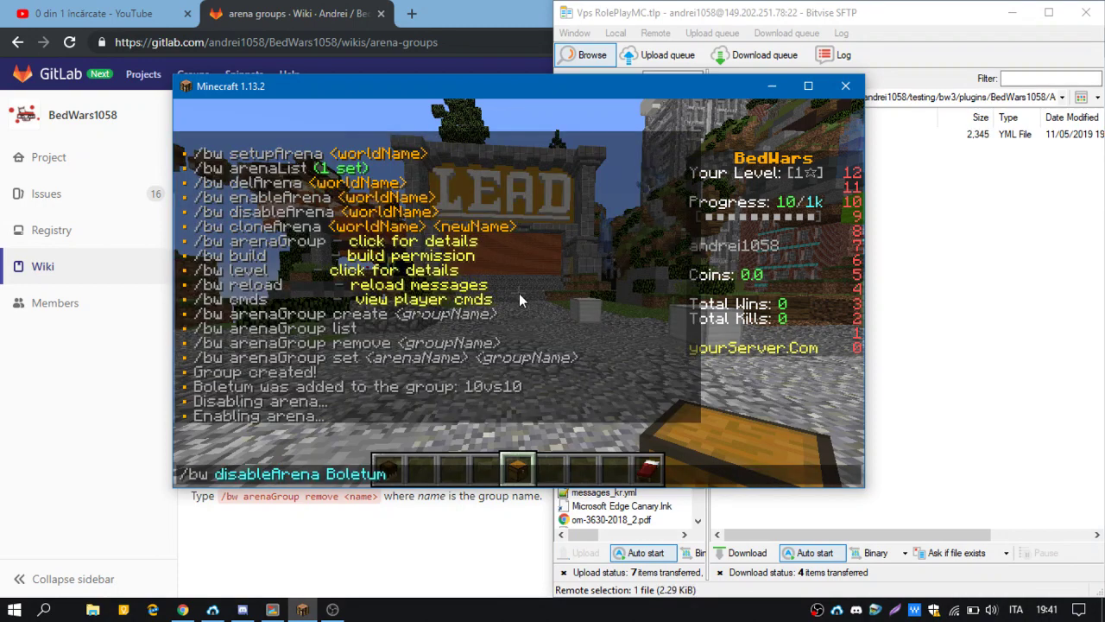
key("Return")
key("slash")
key("Up")
key("Up")
key("Return")
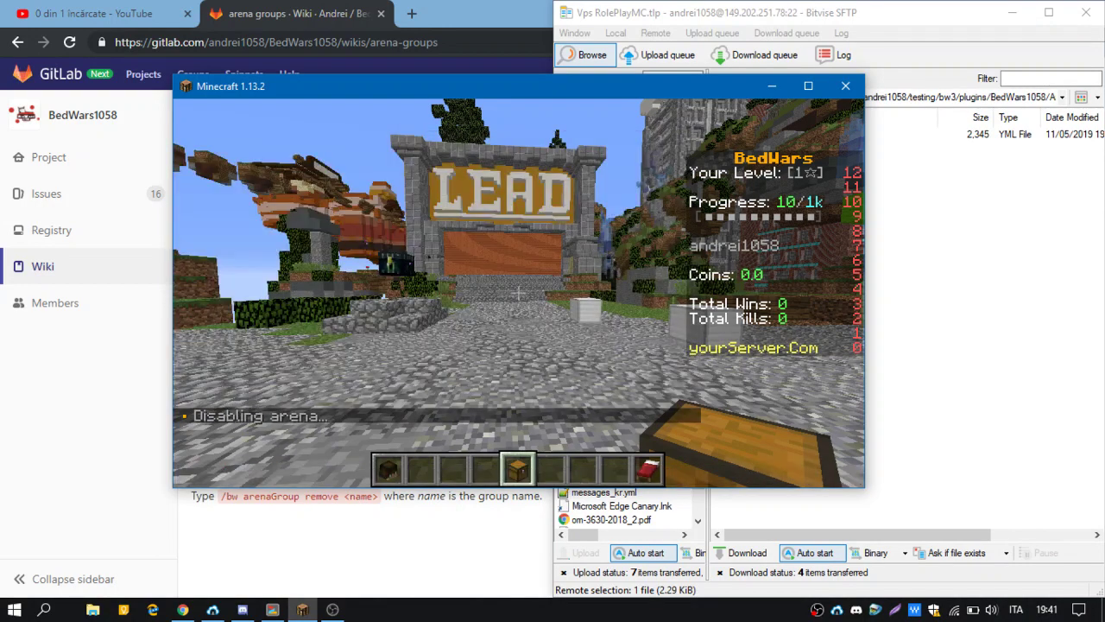
Step: Open the arena join GUI from the lobby and join the Boletum arena
key("w")
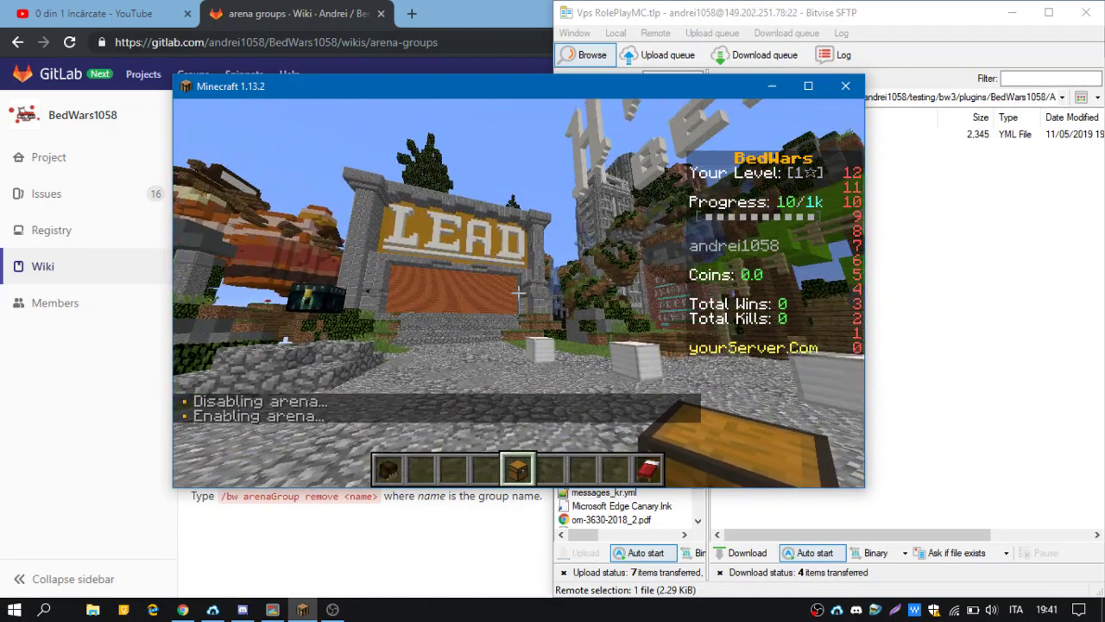
right_click(518, 294)
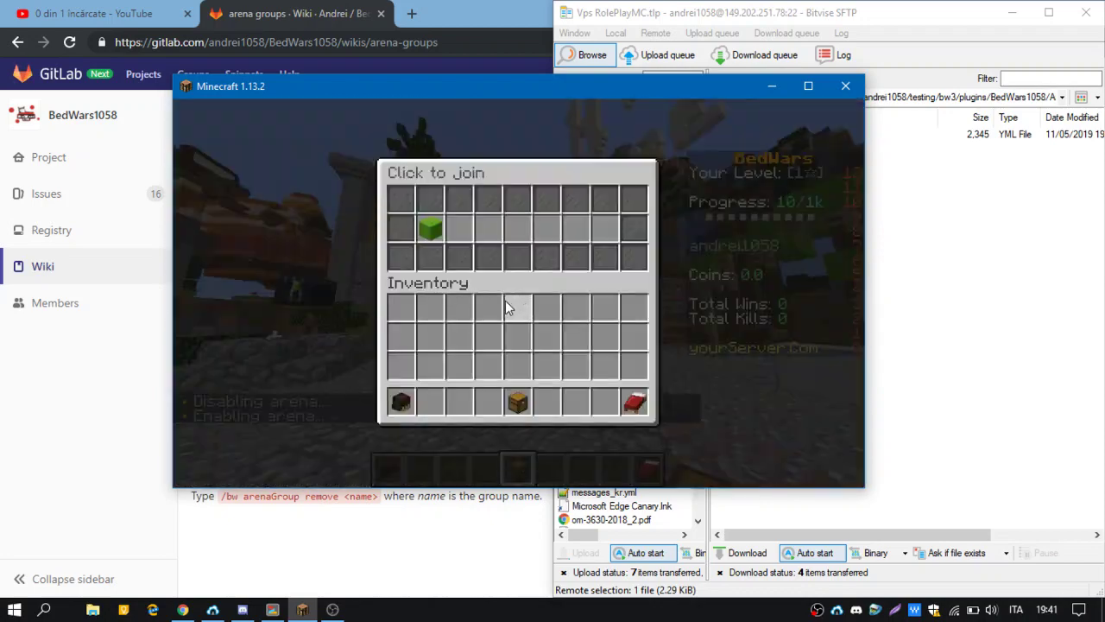
left_click(438, 231)
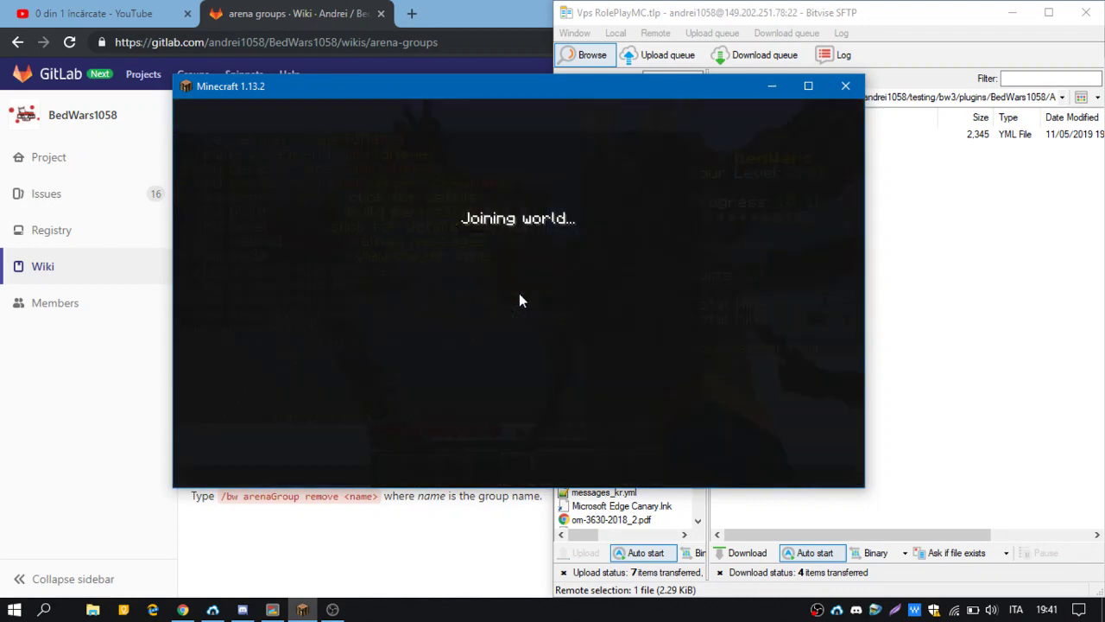
Step: Run the /bw start debug command inside the Boletum arena's waiting area
key("slash")
type("bw")
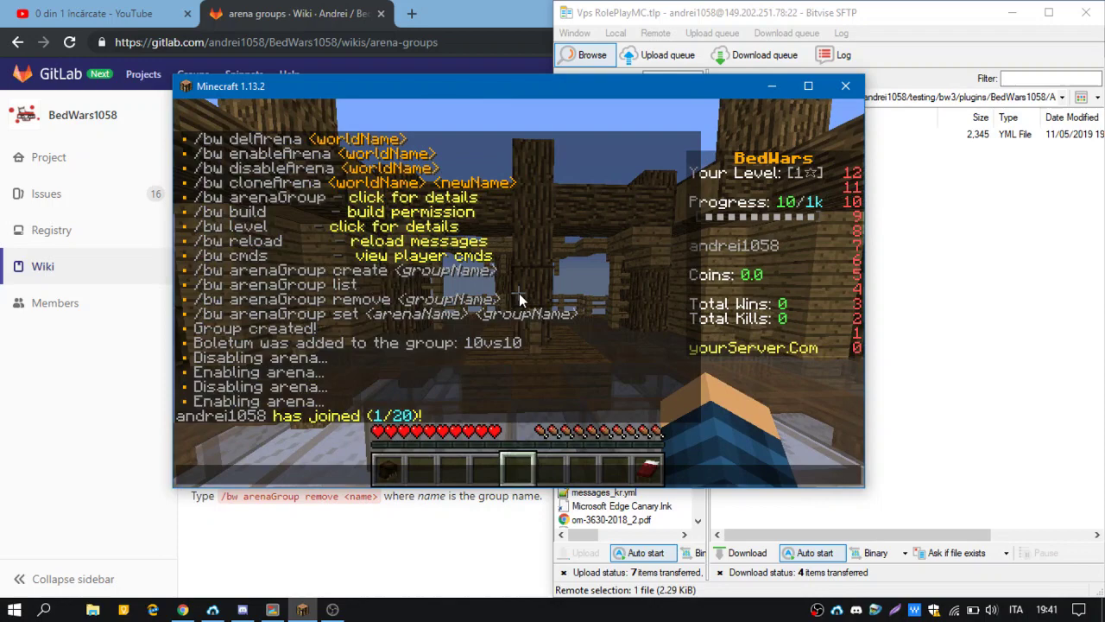
key("slash")
type("bw start debug")
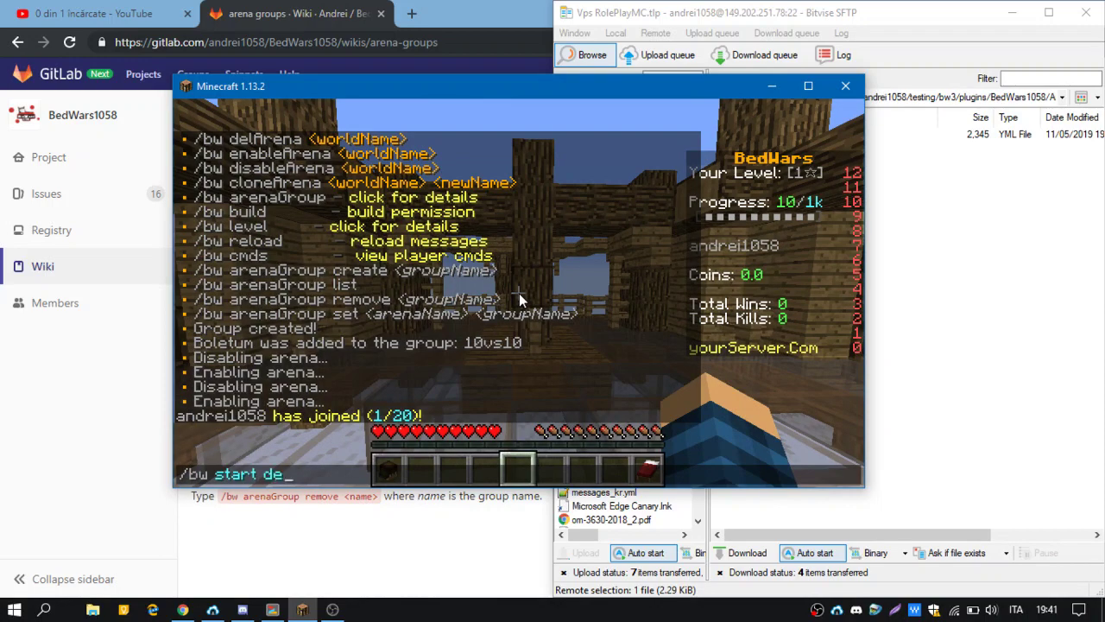
key("Return")
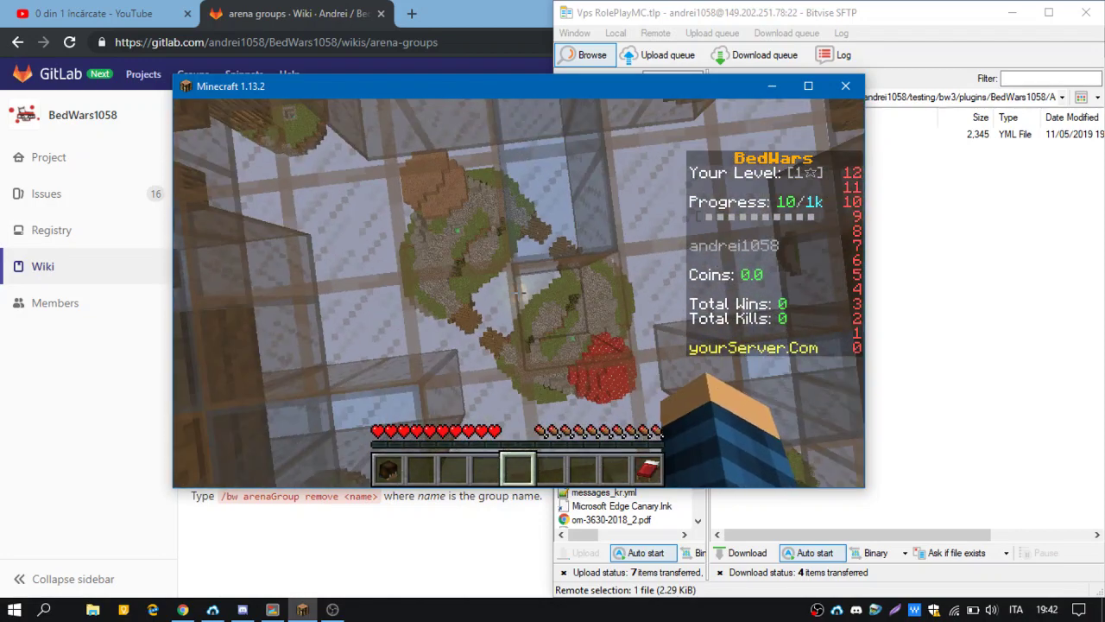
Step: Switch to the browser, check the YouTube upload page and return to the arena groups wiki page
key("t")
left_click(93, 11)
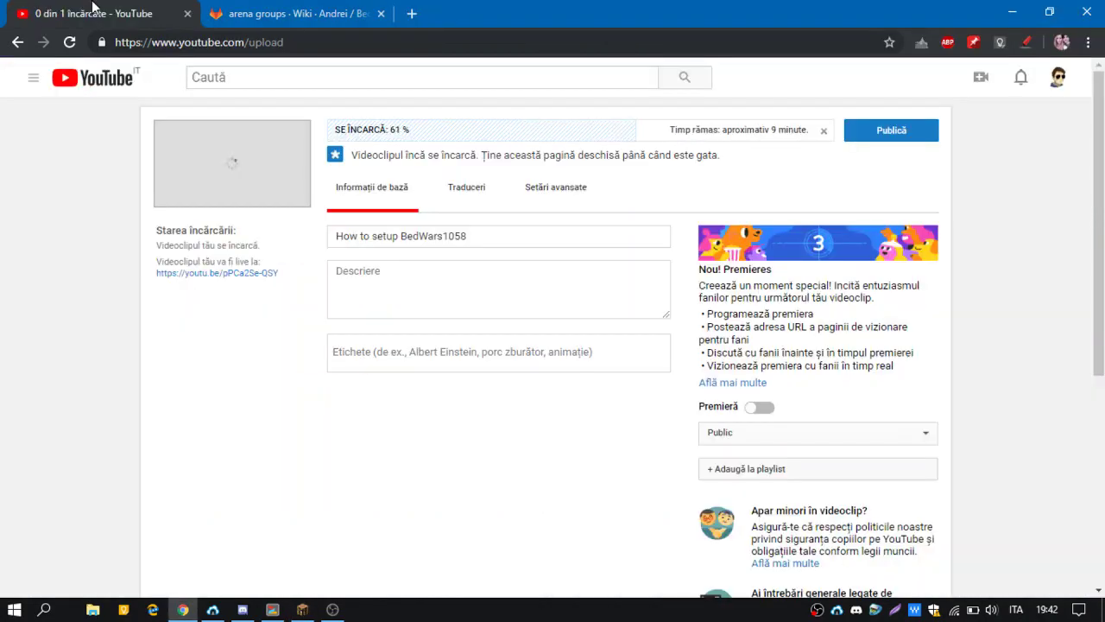
left_click(259, 7)
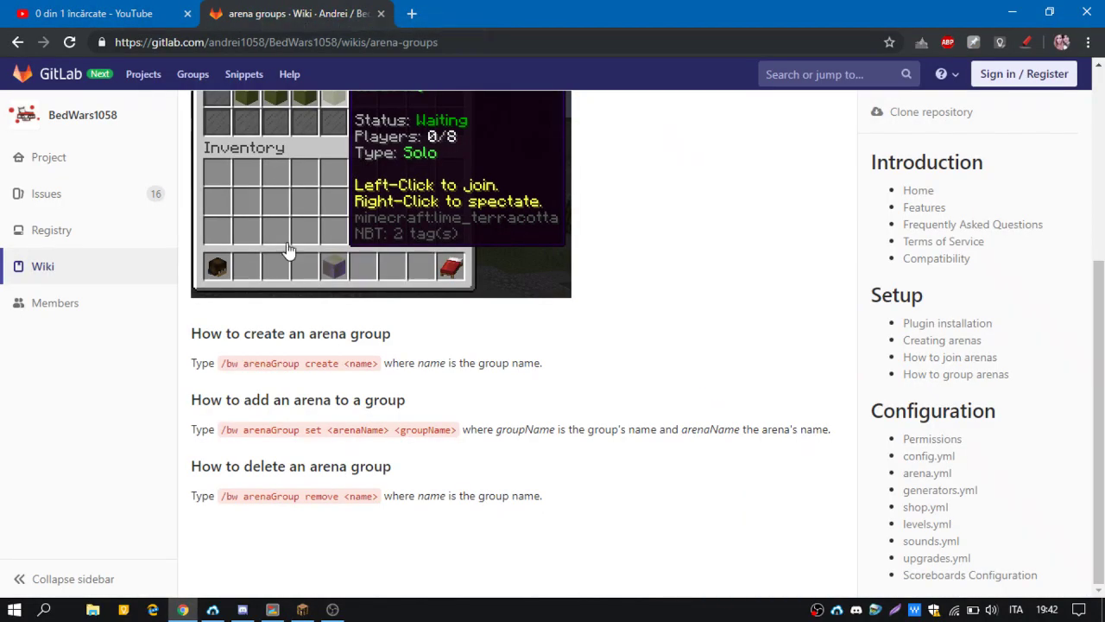
Step: Switch to Minecraft and examine the team lines on the running match's scoreboard
left_click(304, 610)
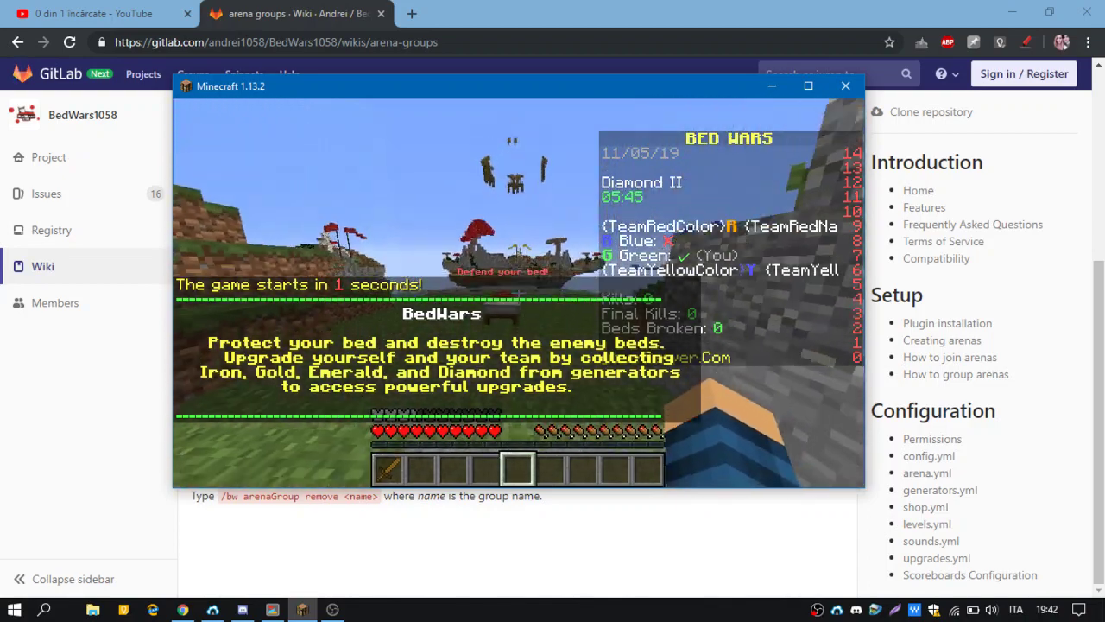
key("t")
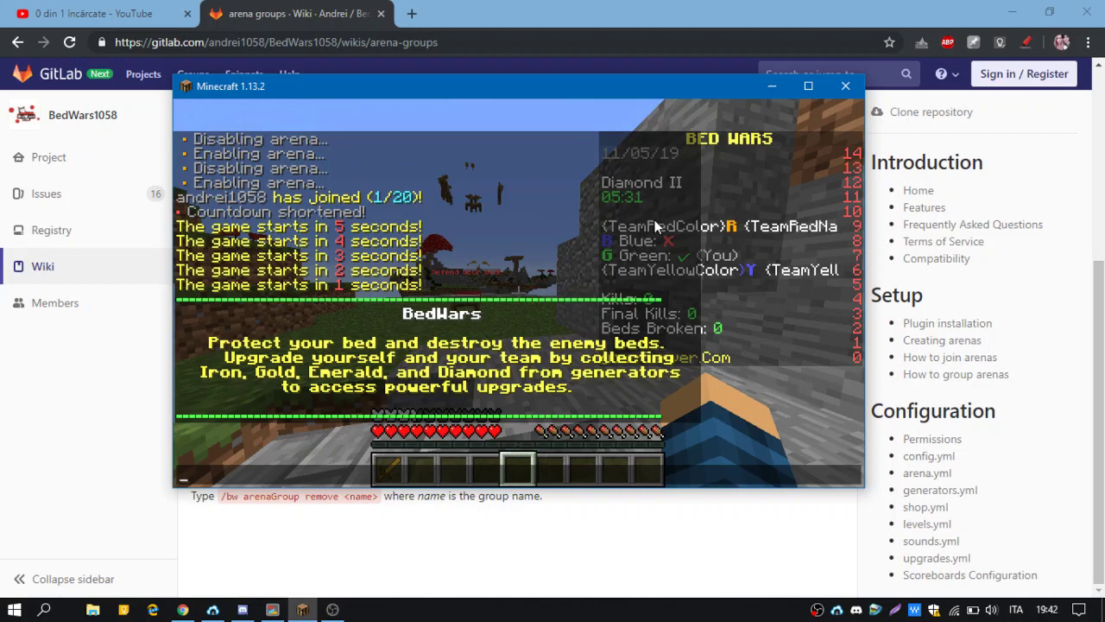
Step: Switch to Bitvise SFTP, go to the BedWars1058 Languages folder and open messages_en.yml for editing
left_click(207, 612)
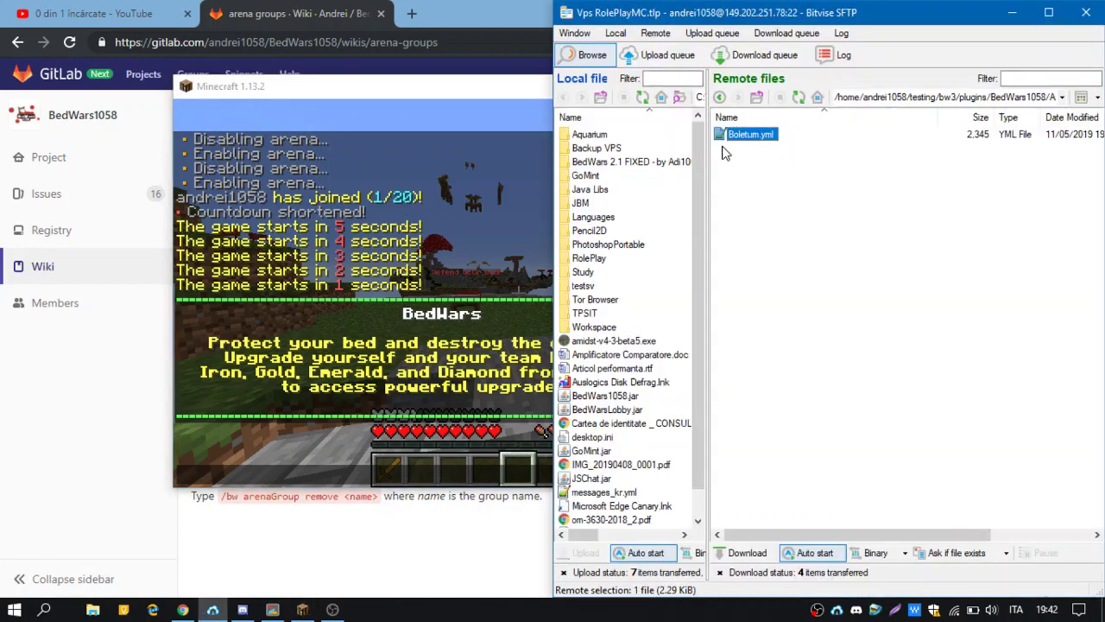
left_click(757, 97)
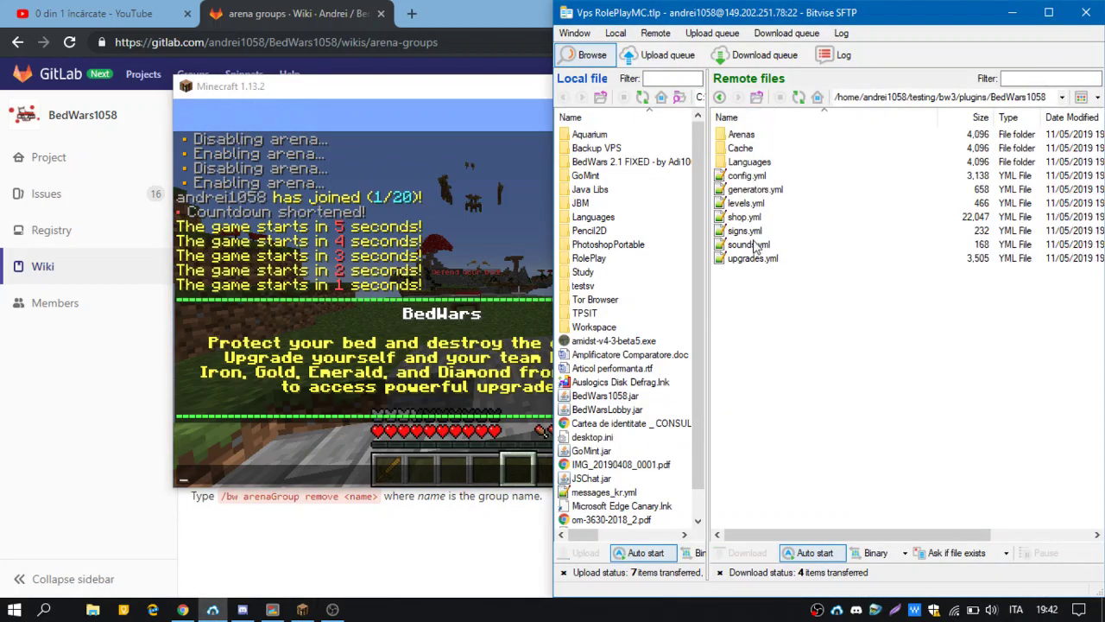
left_click(742, 164)
double_click(735, 162)
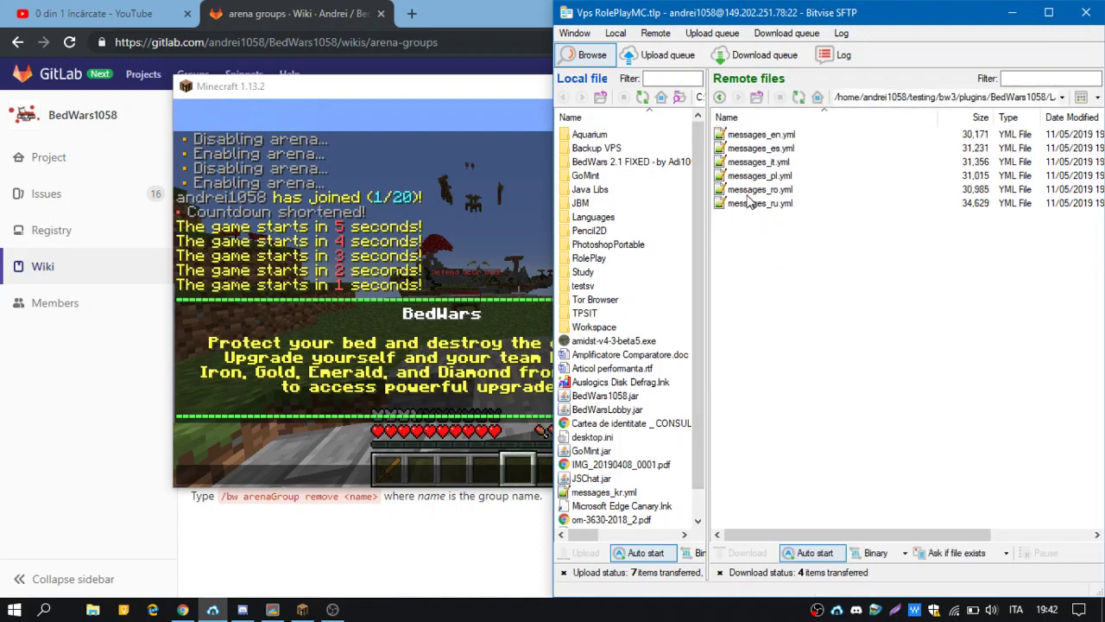
left_click(487, 172)
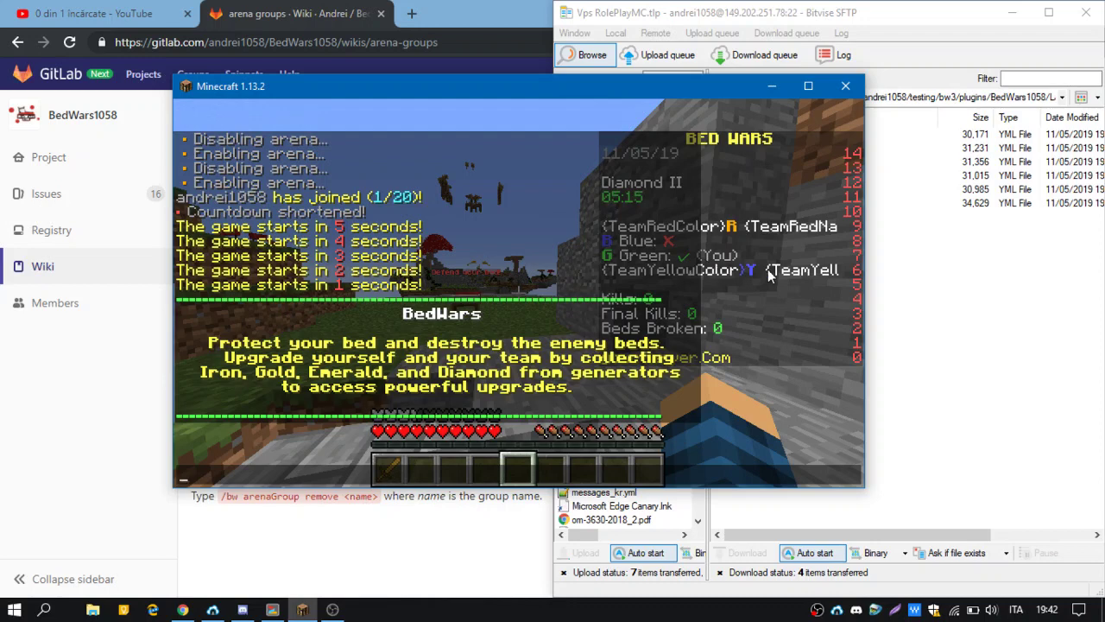
key("alt+Tab")
double_click(751, 136)
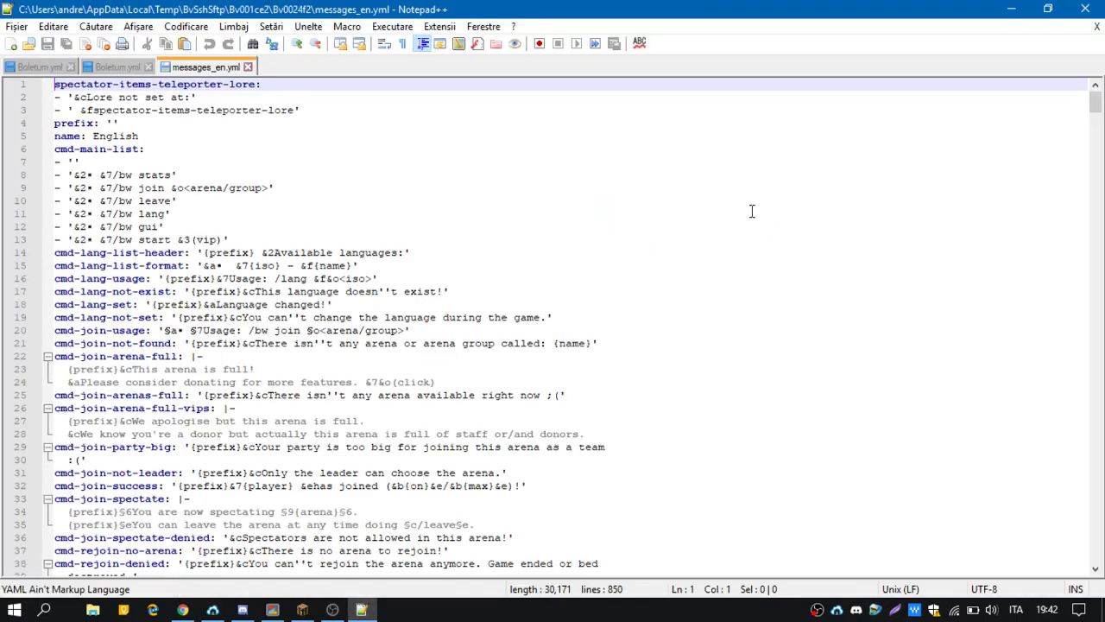
Step: Locate the scoreboard section in messages_en.yml and bookmark its first line
left_click(289, 175)
scroll(293, 173, "down", 20)
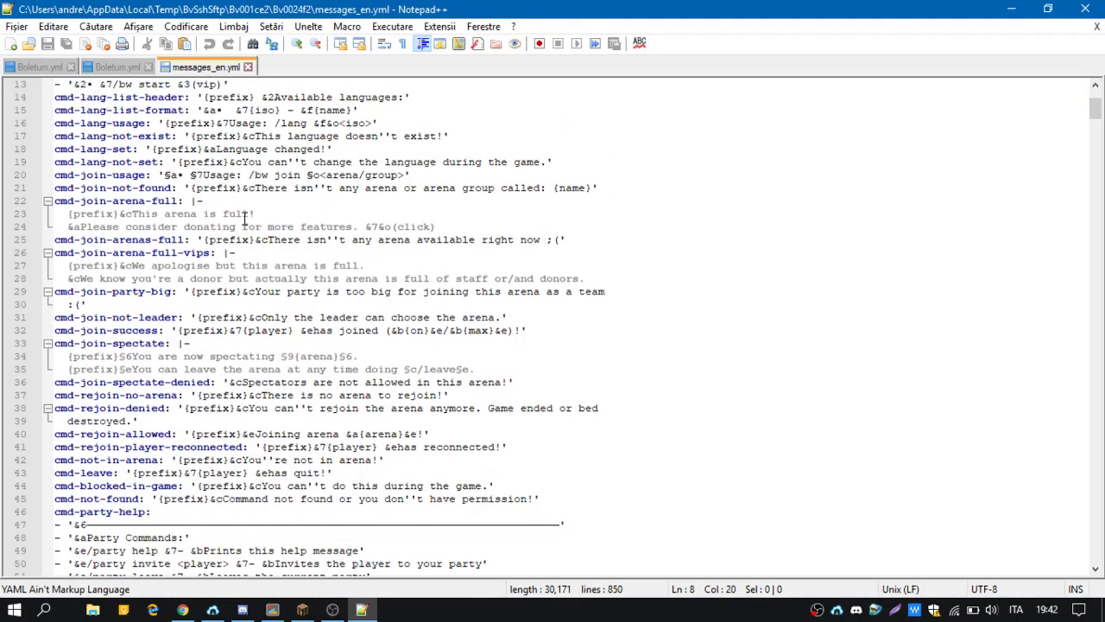
scroll(244, 213, "down", 14)
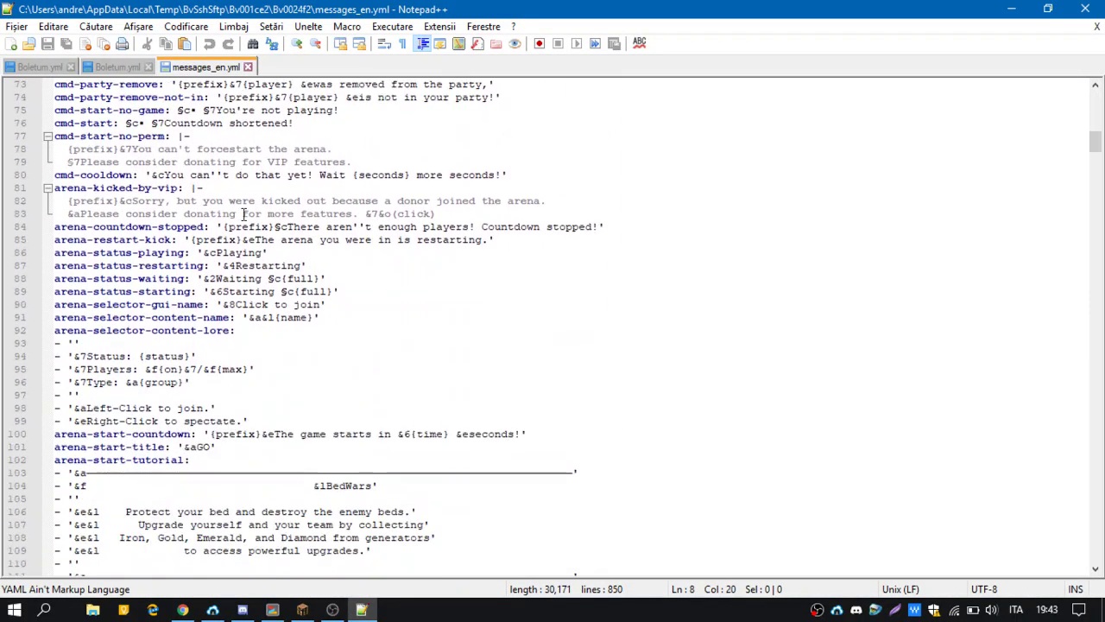
scroll(244, 213, "down", 20)
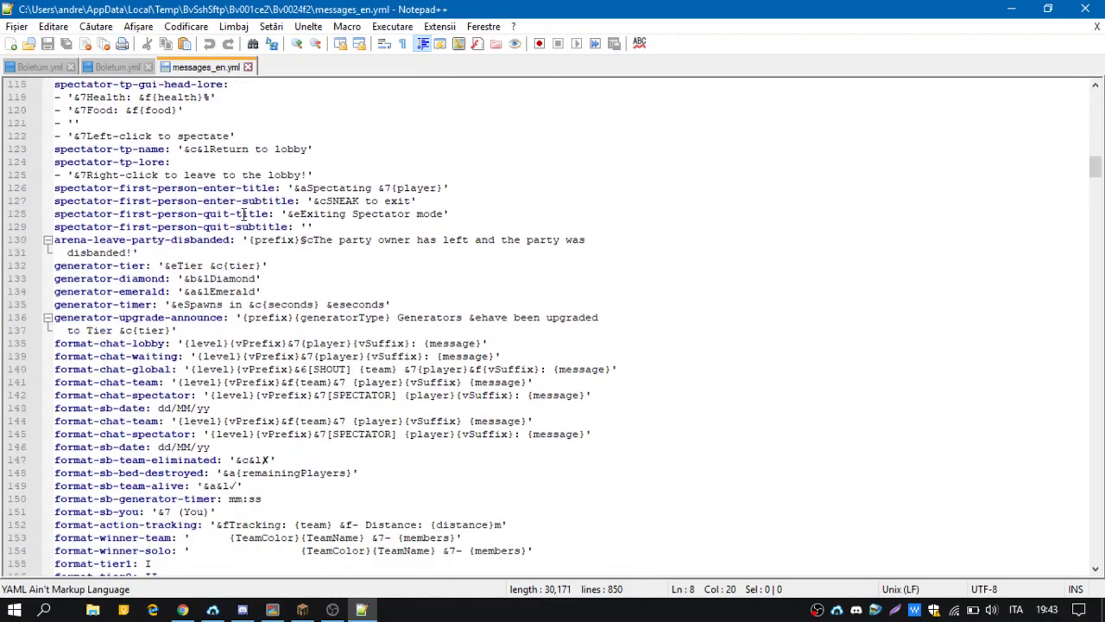
scroll(238, 187, "down", 20)
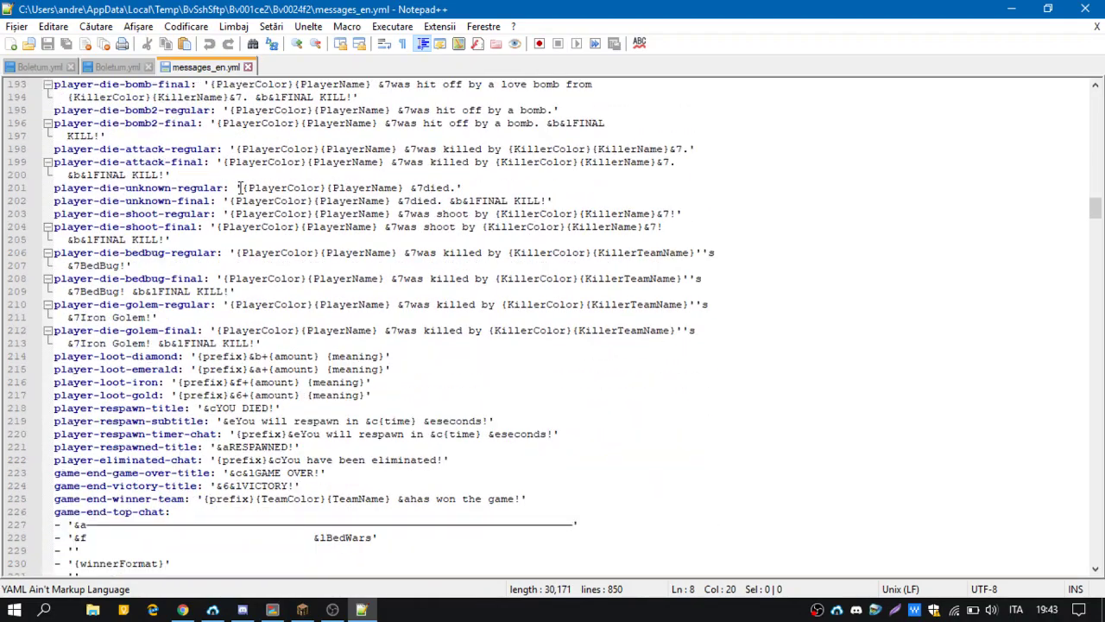
scroll(240, 183, "down", 10)
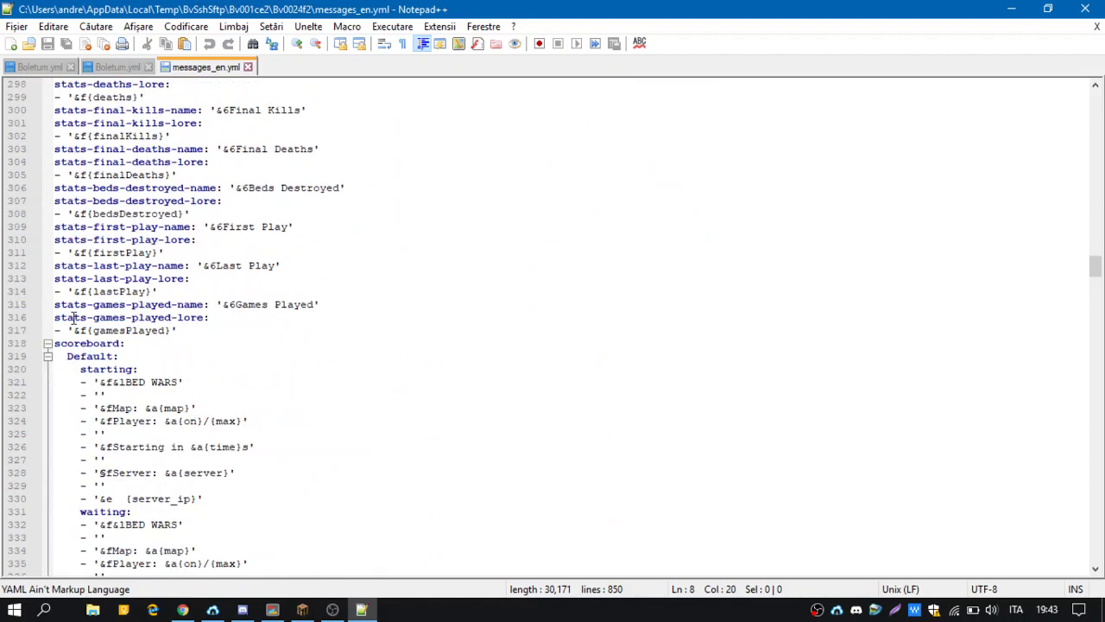
left_click(33, 345)
scroll(32, 354, "down", 1)
scroll(32, 354, "down", 3)
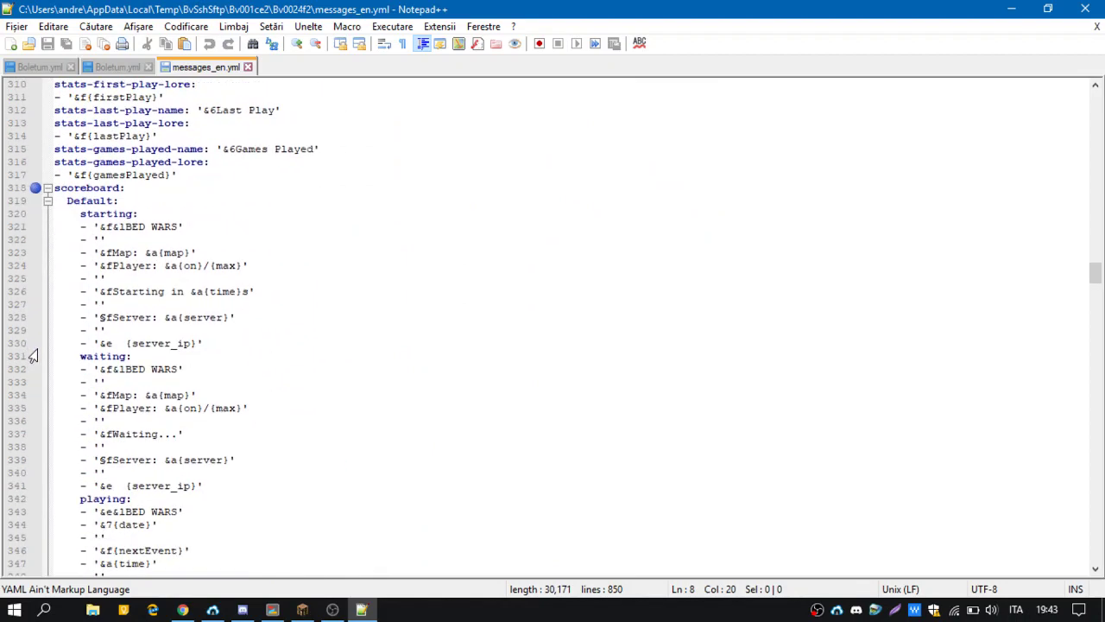
Step: Copy the whole Default scoreboard block and paste it on a new line after the lobby block, before shop-items-messages
left_click(67, 201)
scroll(67, 200, "down", 1)
left_click_drag(67, 201, 239, 353)
scroll(81, 200, "down", 3)
scroll(87, 149, "down", 5)
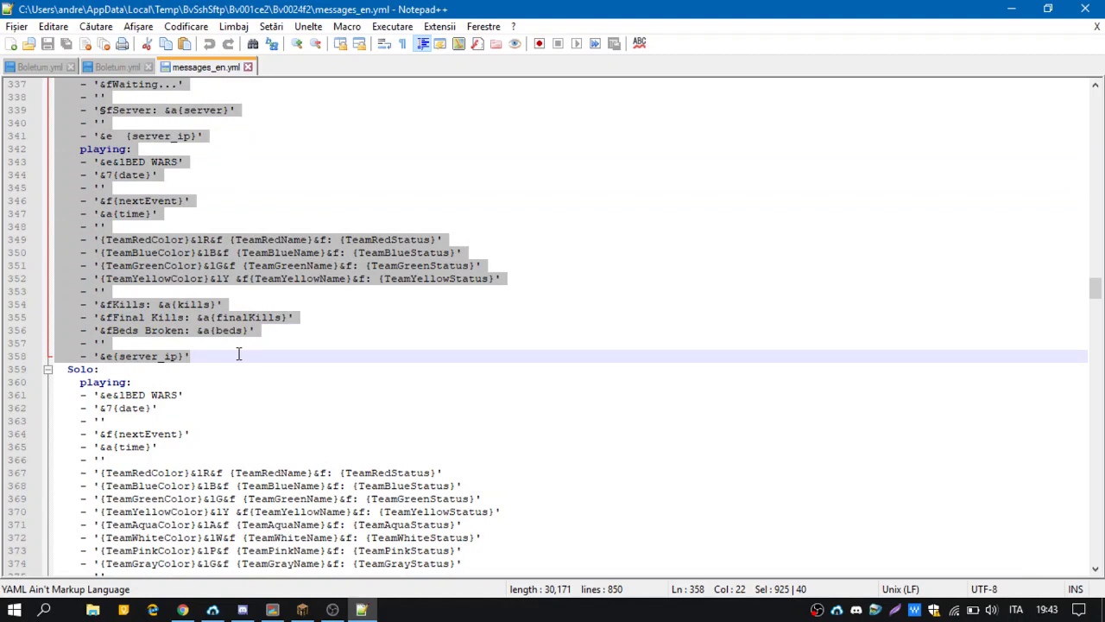
scroll(229, 356, "down", 17)
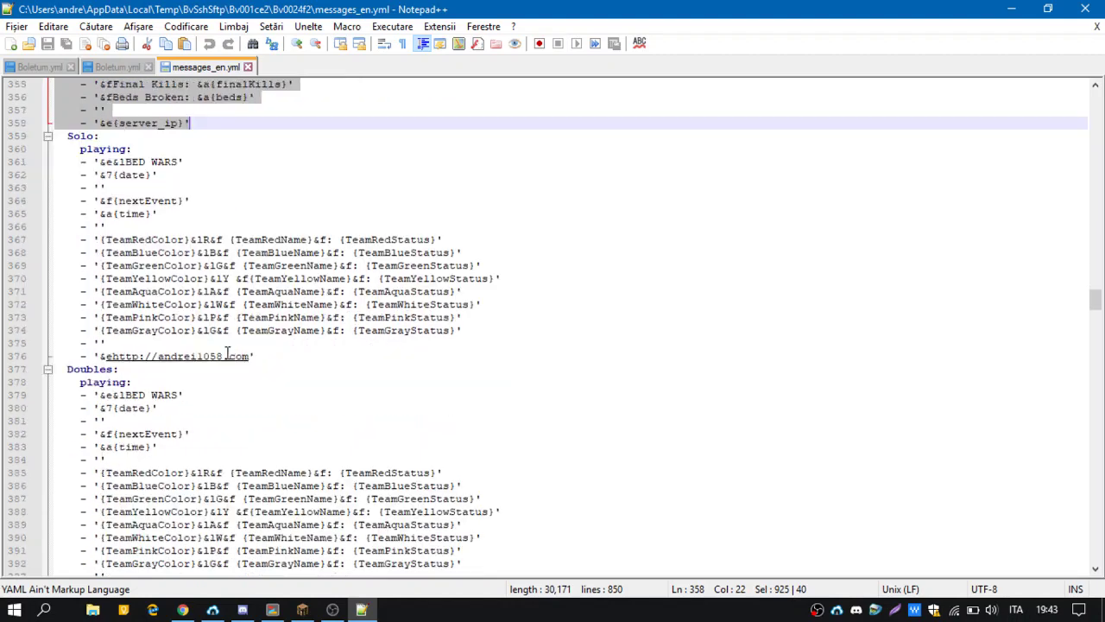
left_click(200, 353)
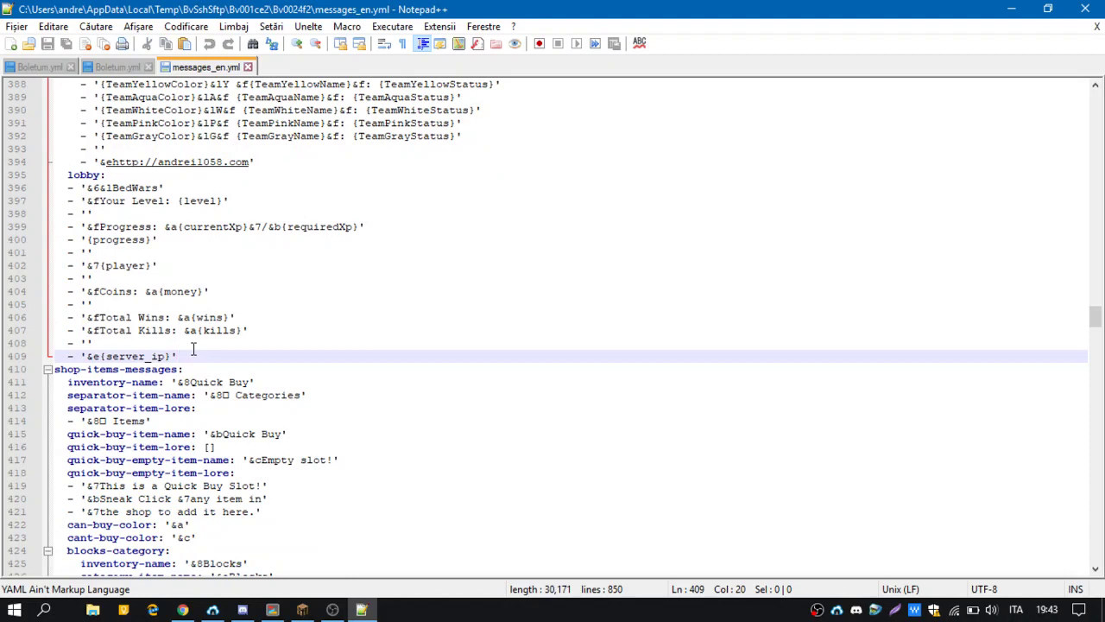
key("Return")
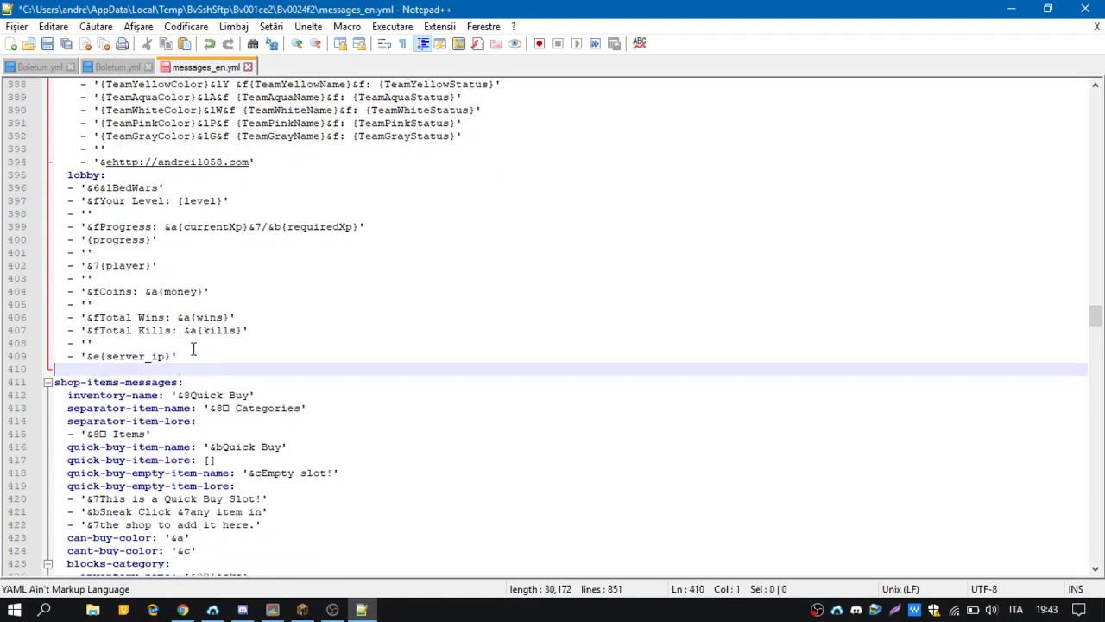
key("ctrl+v")
Step: Rename the pasted Default scoreboard block to 10vs10
scroll(96, 343, "up", 6)
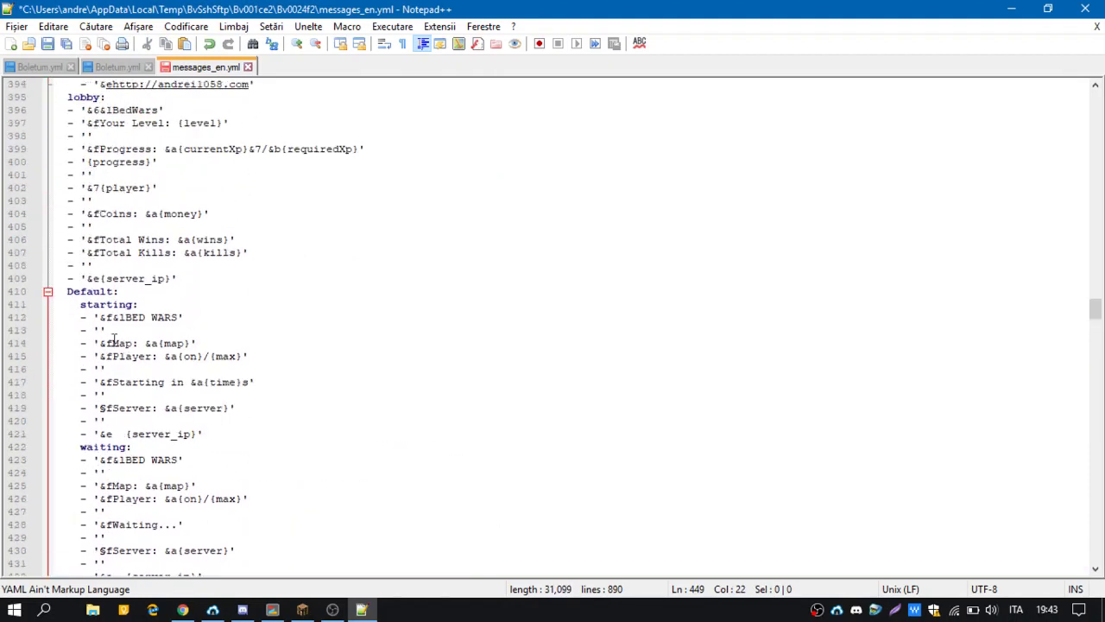
left_click(66, 291)
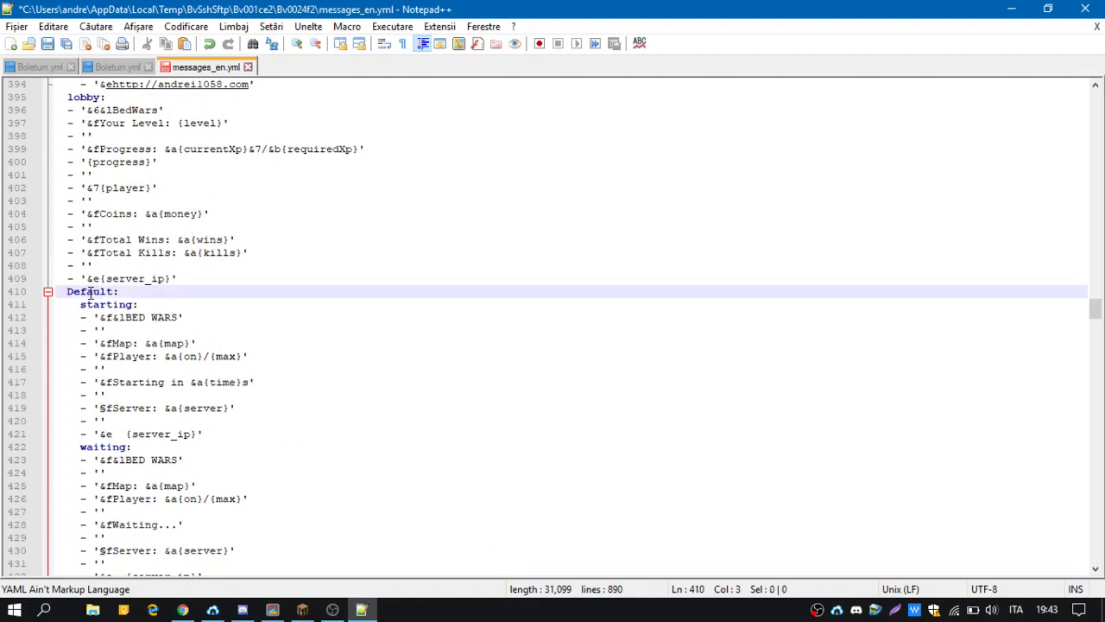
double_click(89, 294)
scroll(142, 343, "up", 3)
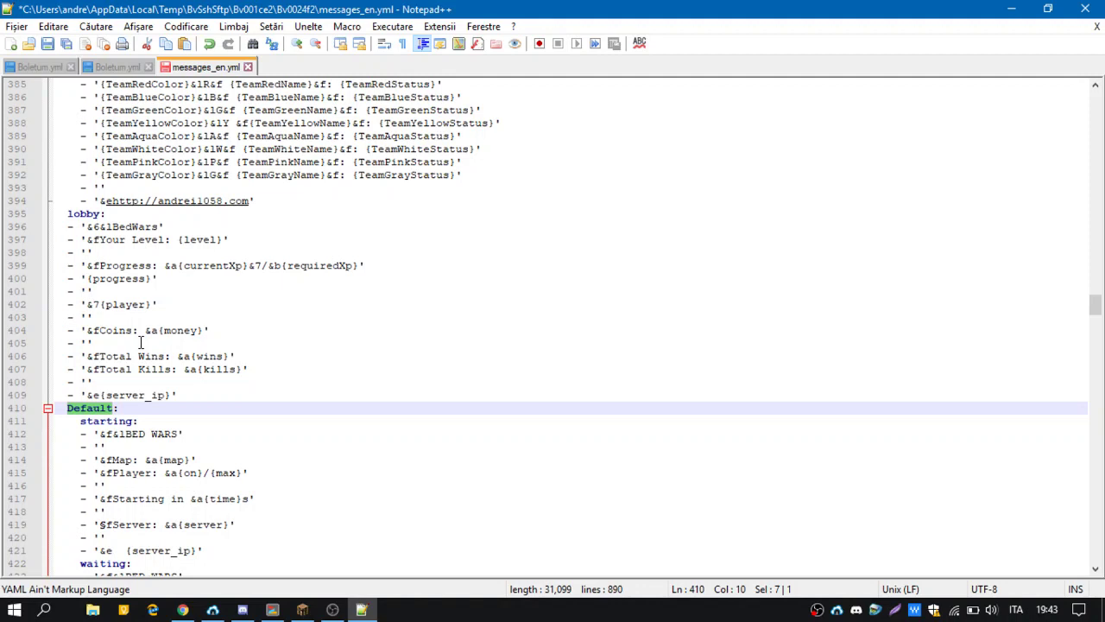
type("1")
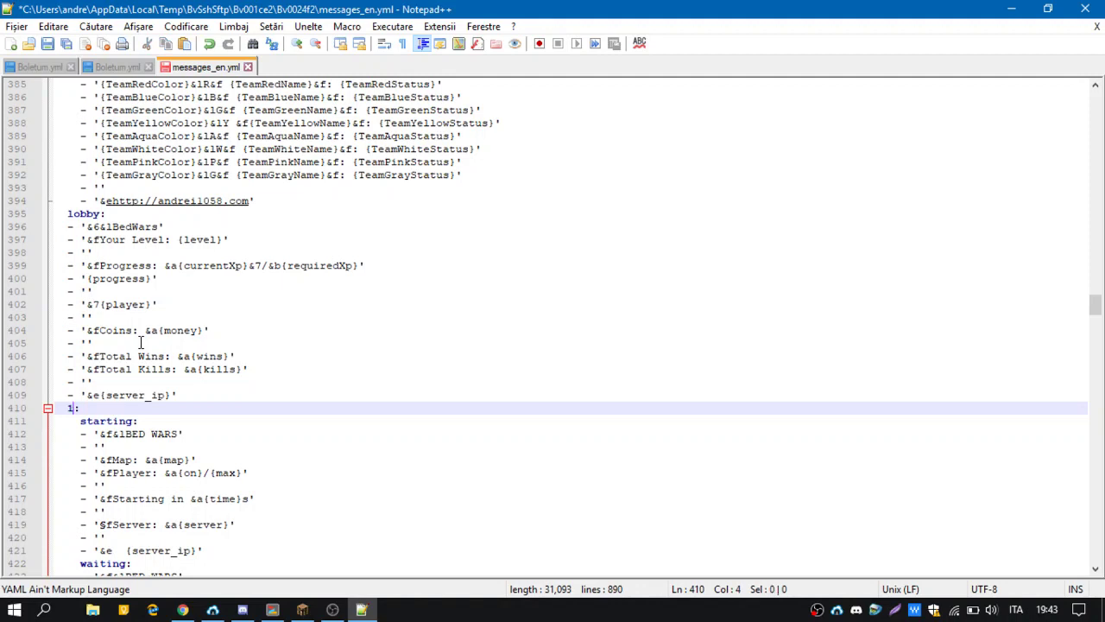
type("0vs10")
Step: Delete the starting and waiting sections from the 10vs10 block, keeping only playing, and remove the leftover blank line
scroll(141, 342, "down", 6)
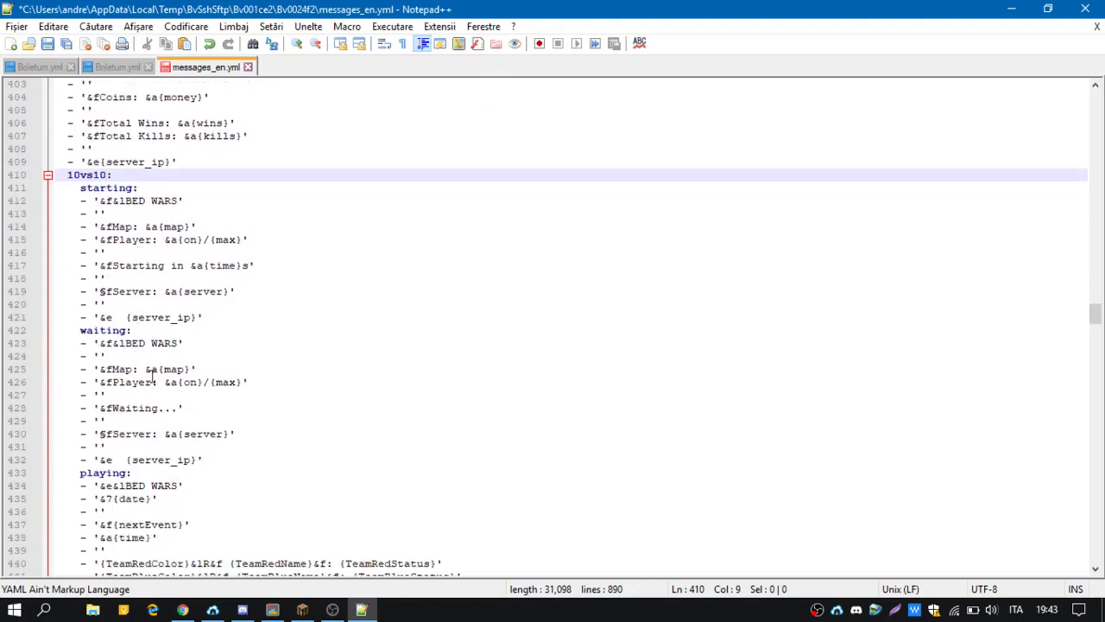
scroll(151, 373, "down", 4)
double_click(95, 317)
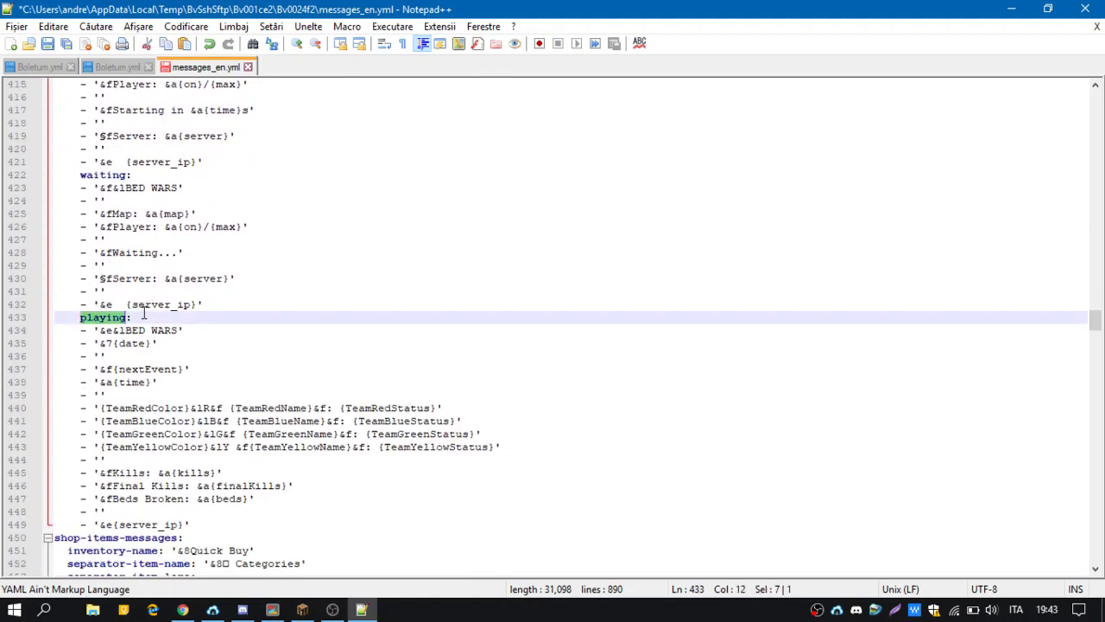
left_click_drag(233, 308, 30, 109)
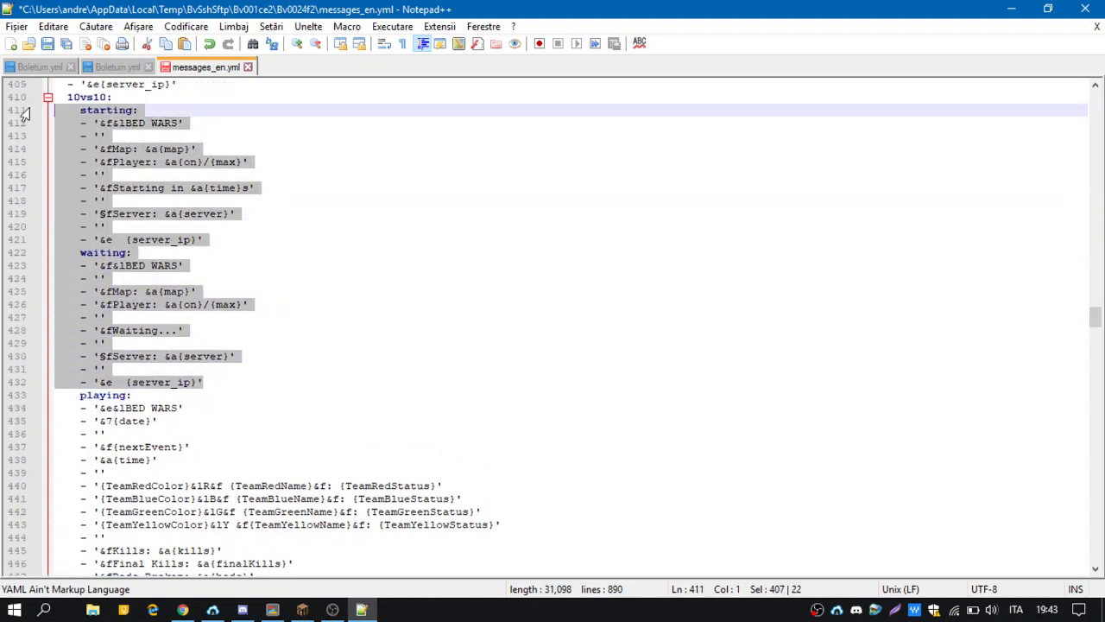
key("Delete")
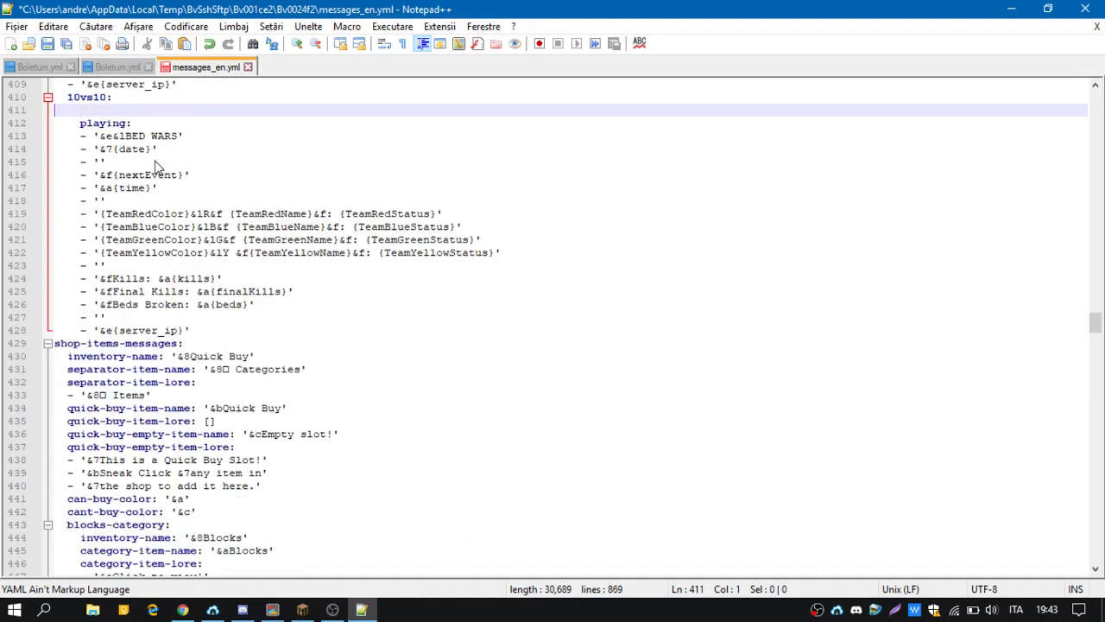
key("BackSpace")
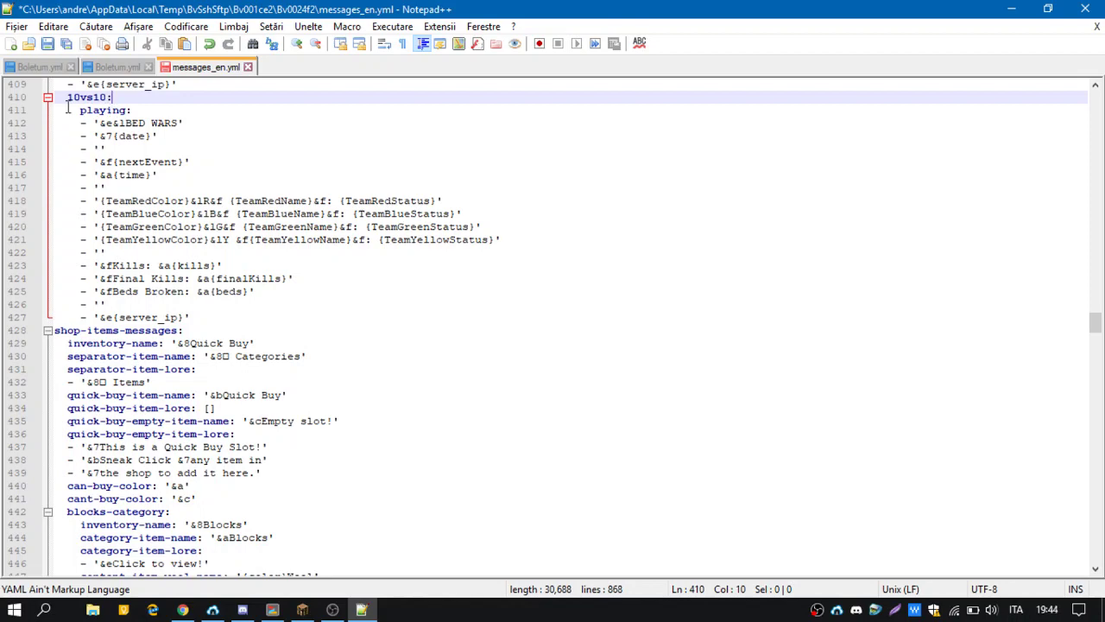
Step: Review the 10vs10 group name and its playing section against the Doubles, Solo and Default scoreboard blocks
left_click_drag(67, 97, 114, 97)
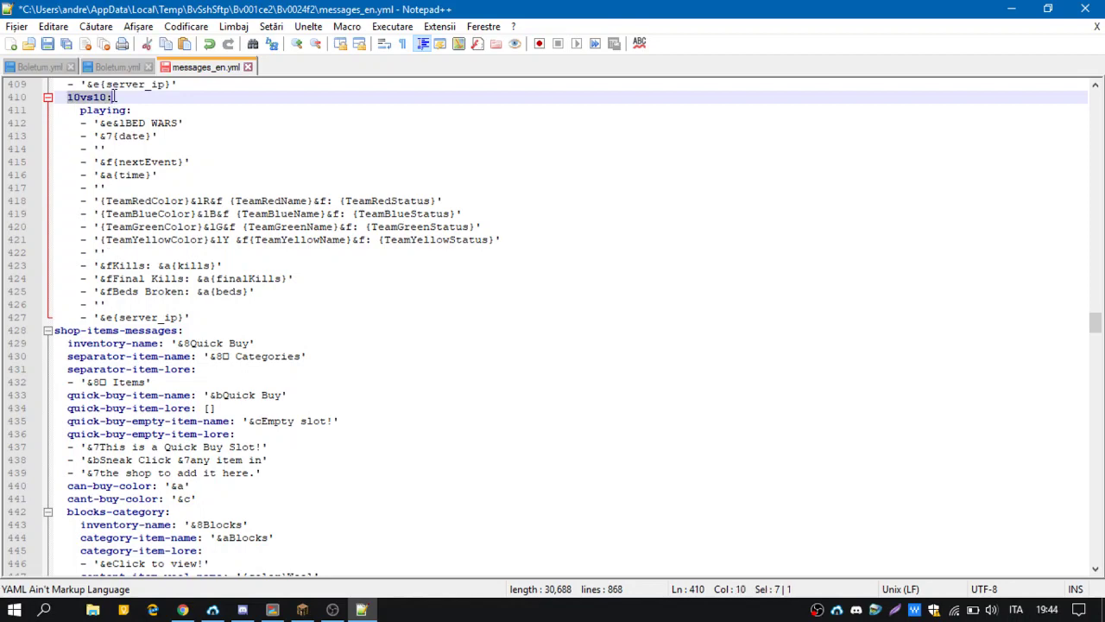
scroll(130, 116, "up", 17)
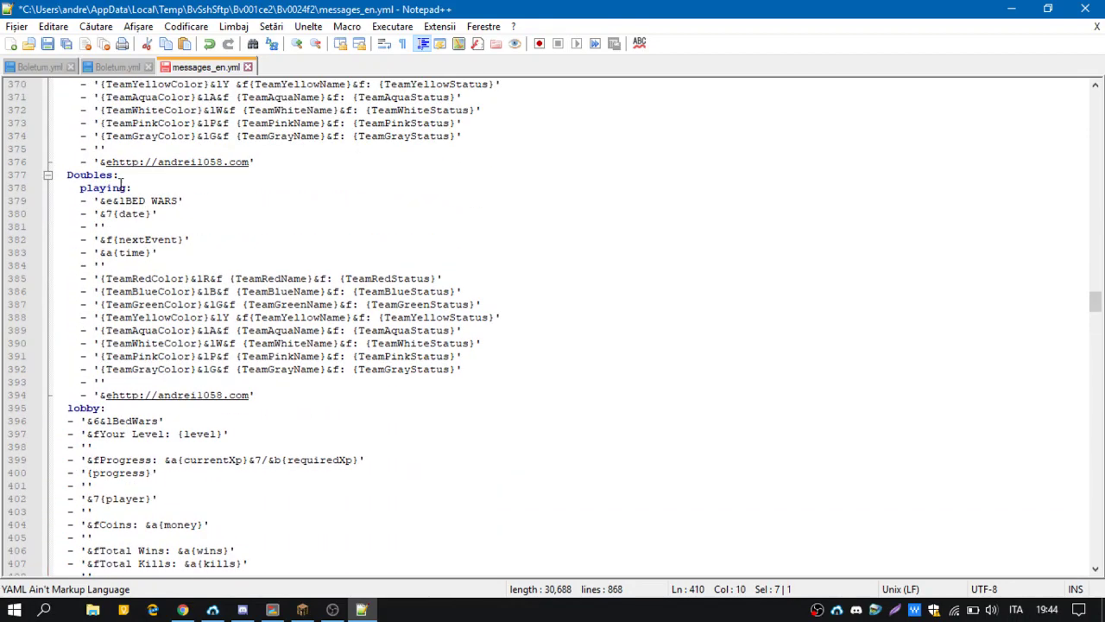
scroll(121, 202, "up", 16)
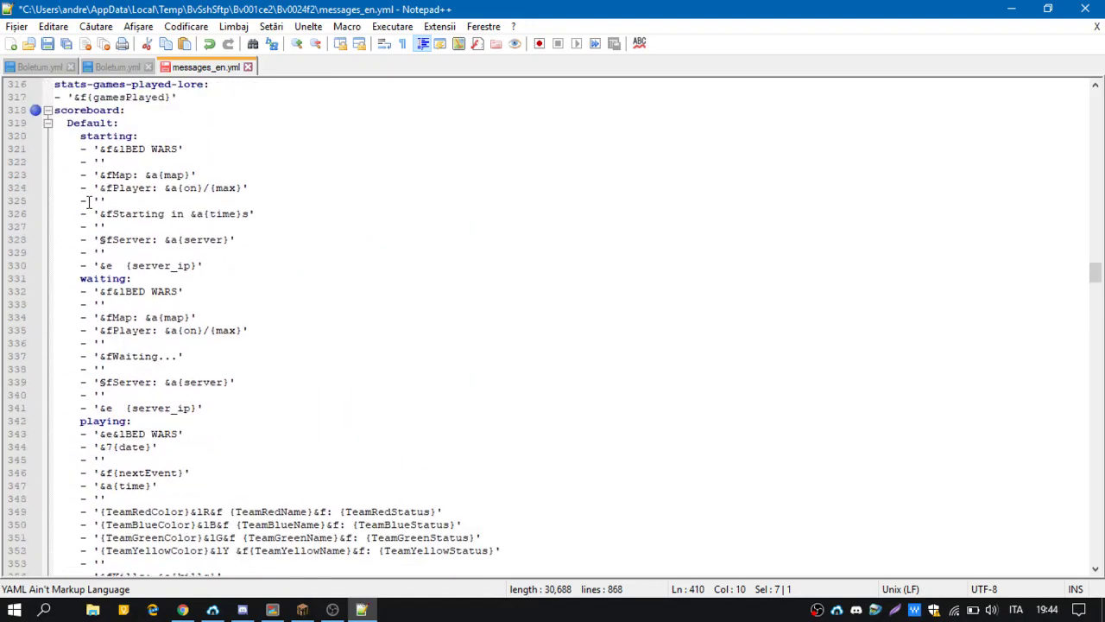
scroll(96, 200, "down", 15)
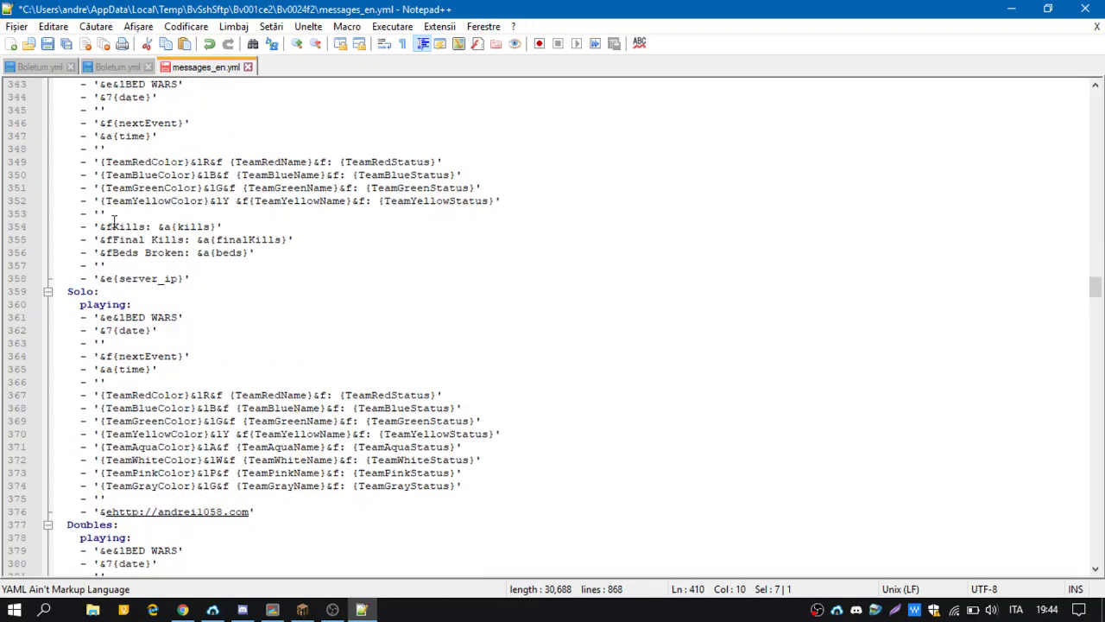
scroll(134, 296, "down", 16)
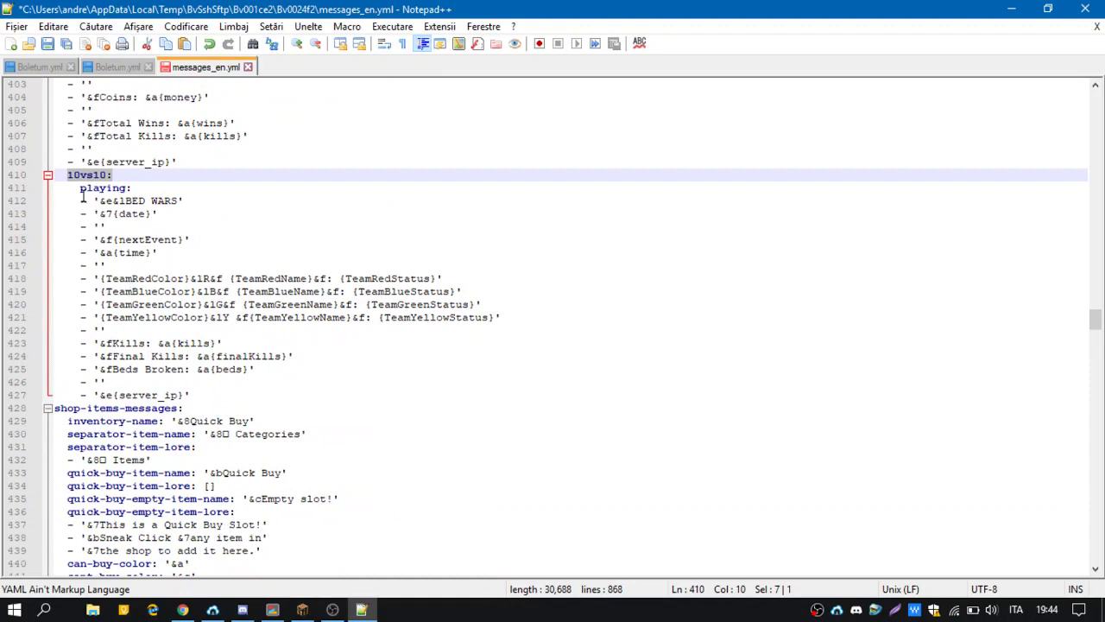
double_click(90, 189)
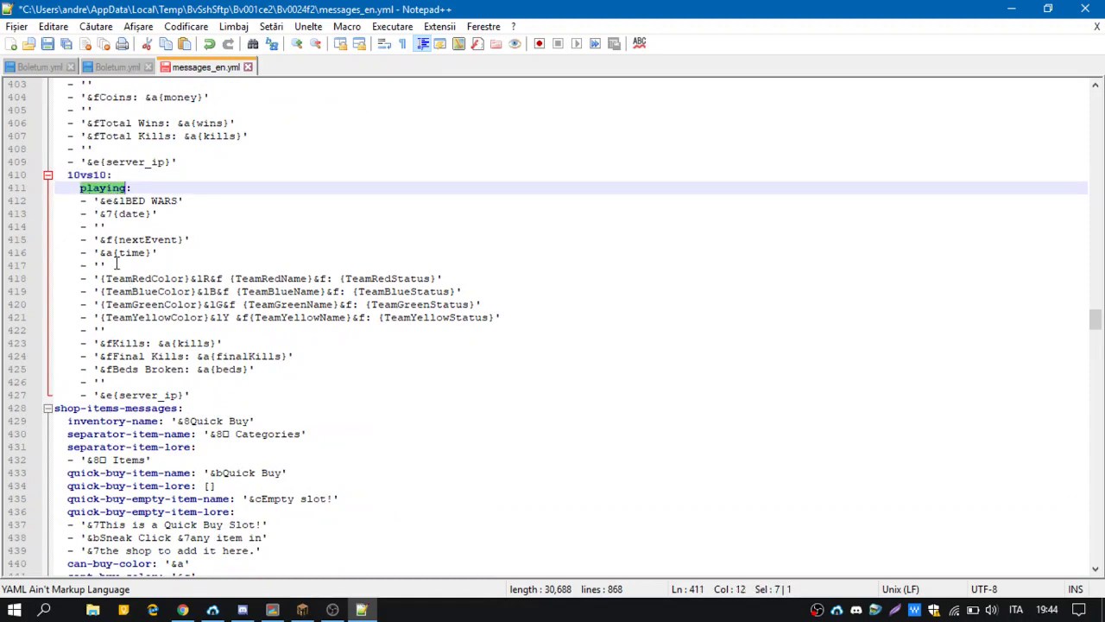
Step: Check the team lines on the in-game Minecraft scoreboard and delete the Red team line from the 10vs10 playing section
left_click(304, 609)
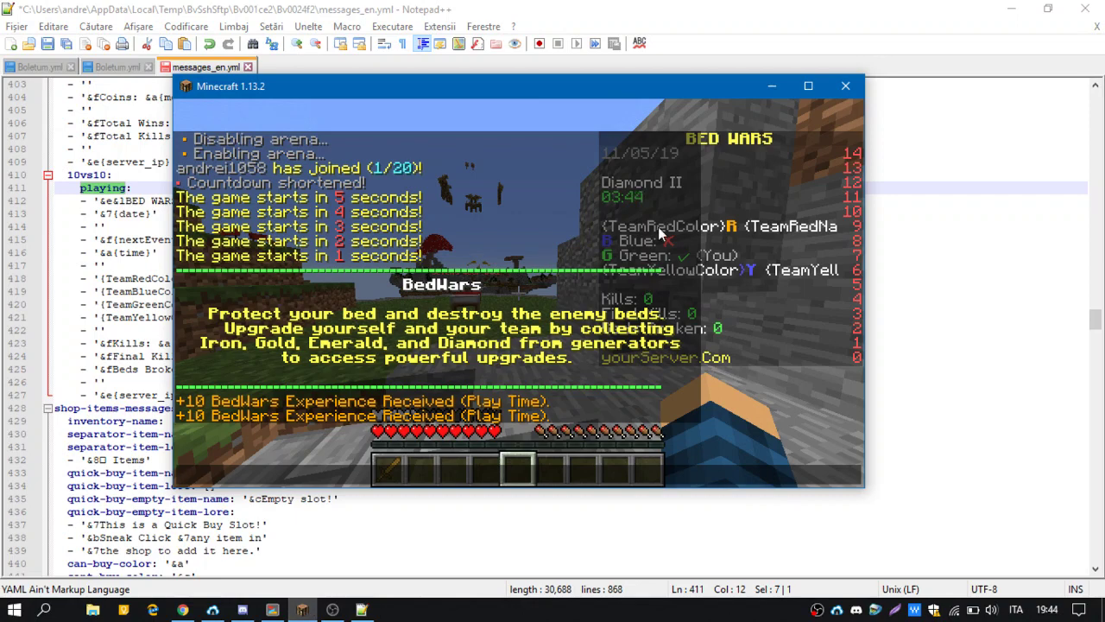
key("alt+Tab")
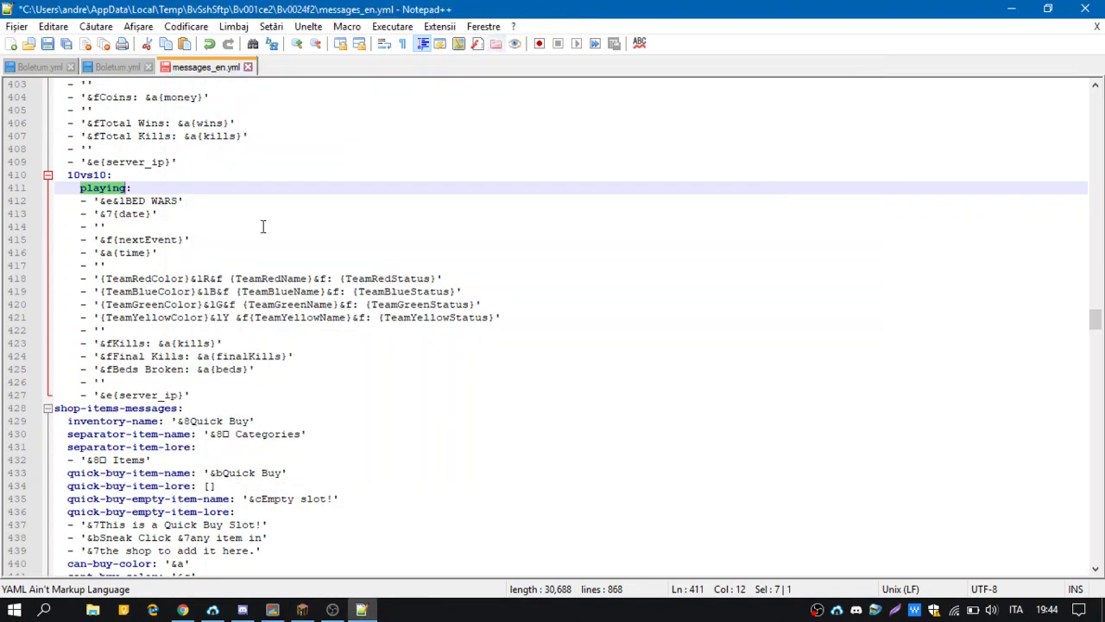
left_click_drag(447, 278, 12, 280)
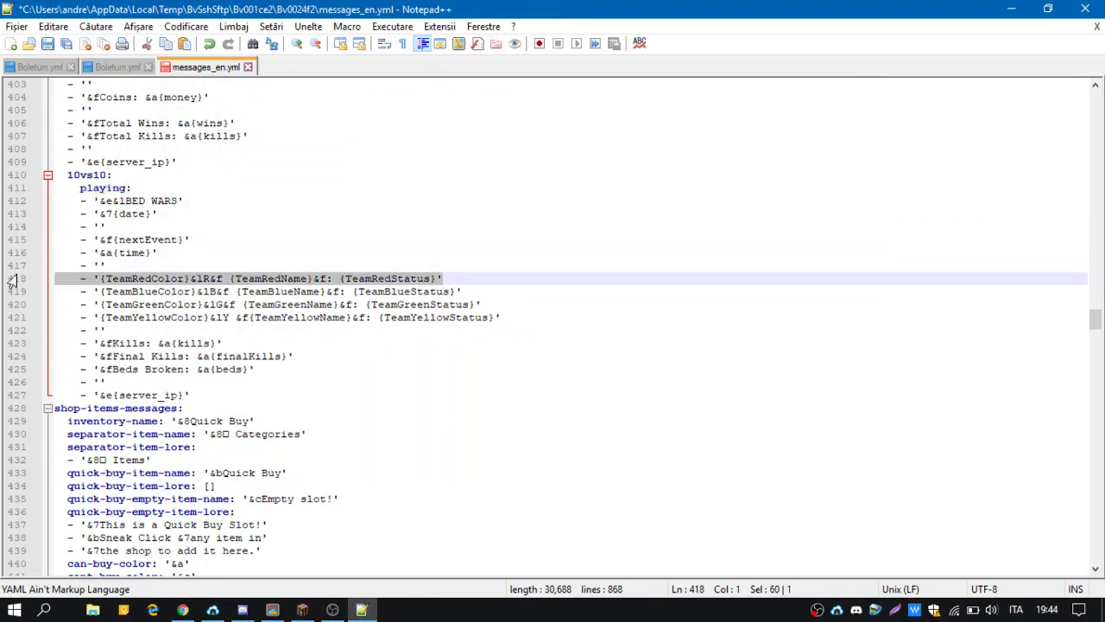
key("BackSpace")
key("BackSpace")
Step: Recheck the in-game scoreboard, delete the Yellow team line from the 10vs10 playing section, and save messages_en.yml
left_click(303, 609)
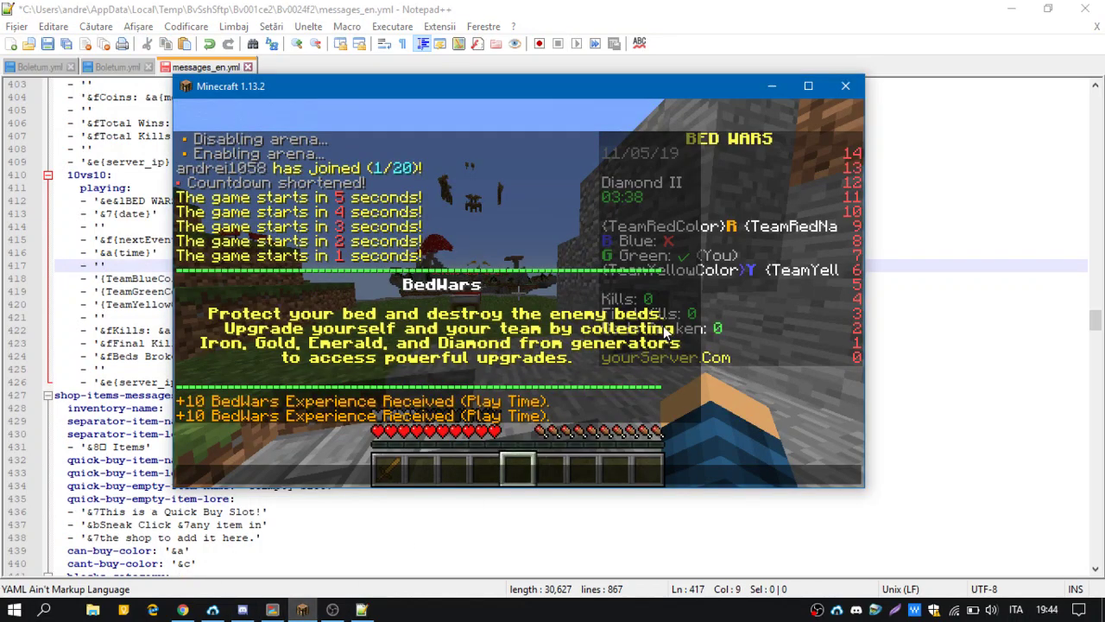
key("alt+Tab")
left_click_drag(501, 304, 50, 304)
key("BackSpace")
key("BackSpace")
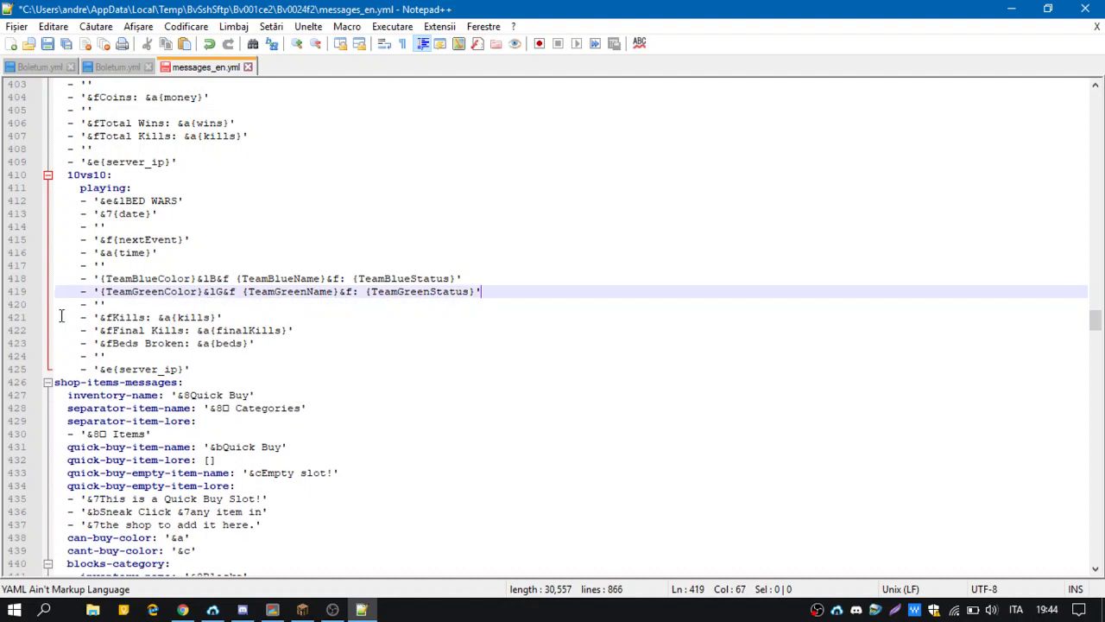
left_click(48, 44)
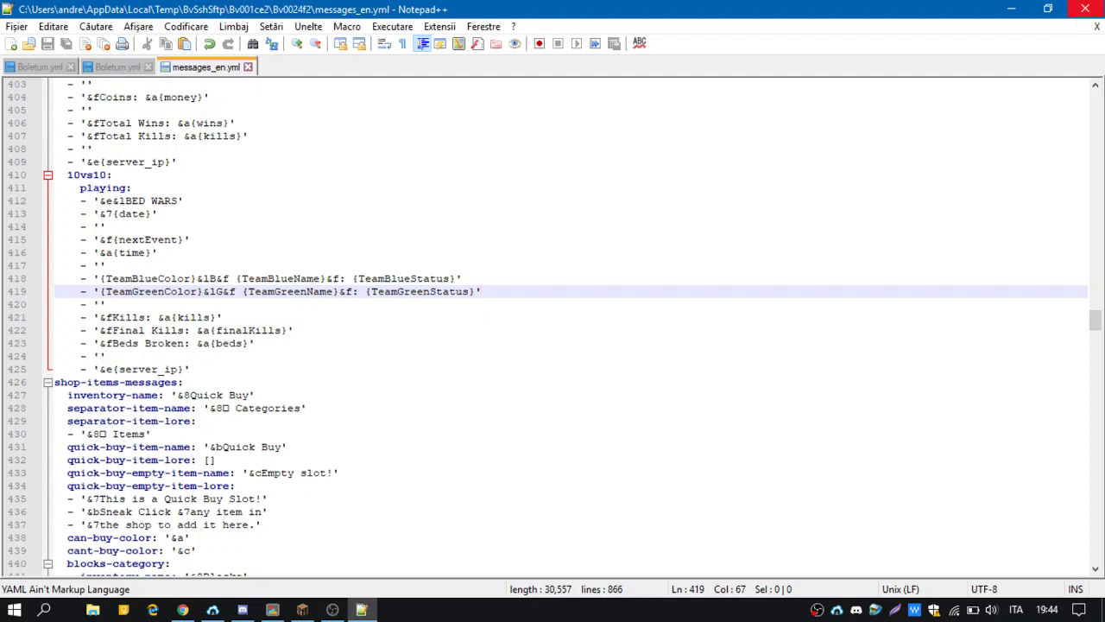
Step: Copy the whole 10vs10 scoreboard block from messages_en.yml and close the editor
scroll(83, 389, "up", 2)
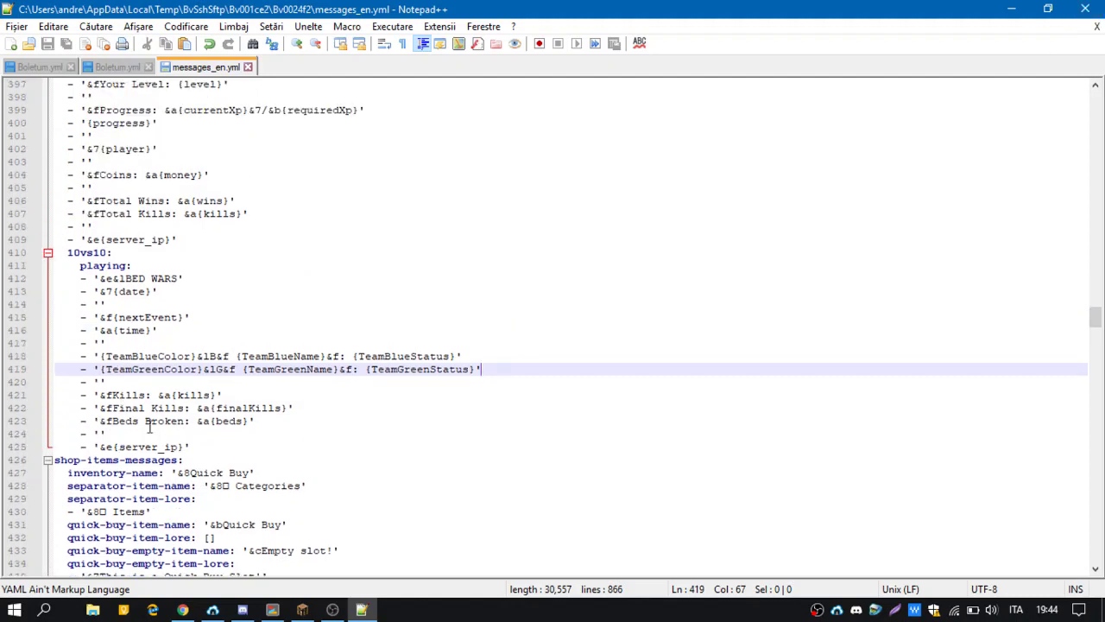
left_click(200, 447)
left_click(10, 302, "shift")
left_click_drag(11, 302, 5, 257)
key("ctrl+c")
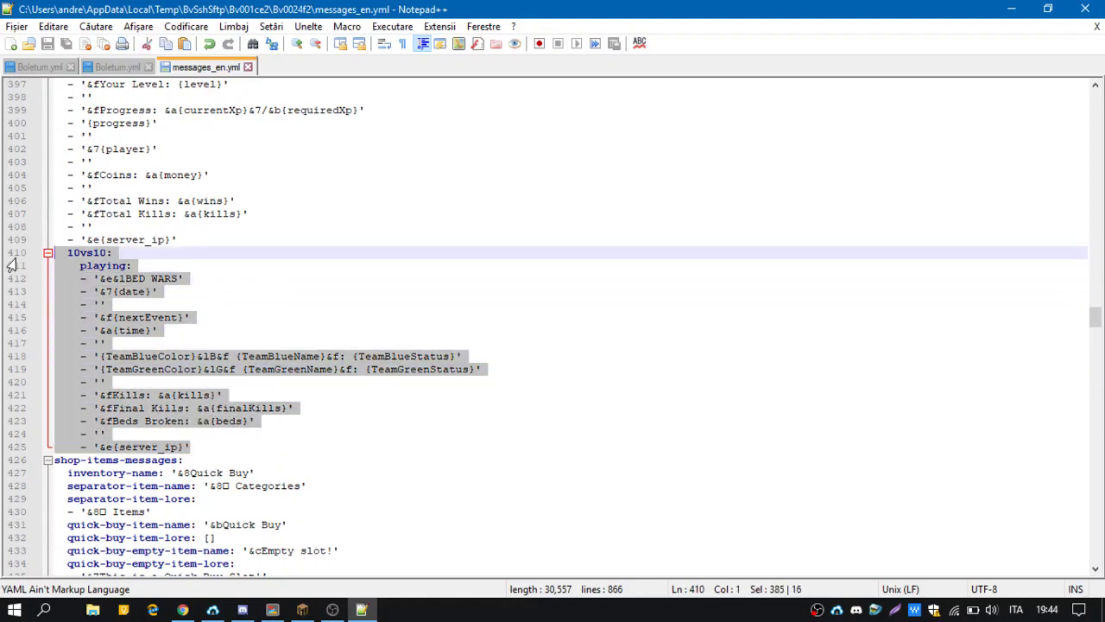
left_click(1086, 9)
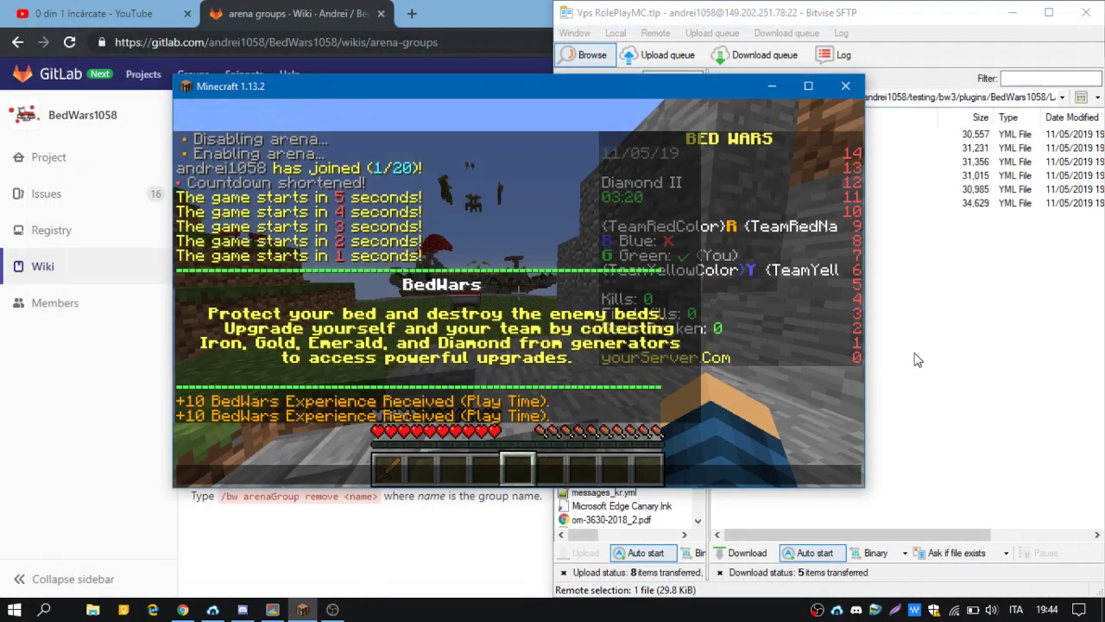
Step: Open messages_es.yml from the server's remote files at the lobby block of its scoreboard section
double_click(734, 148)
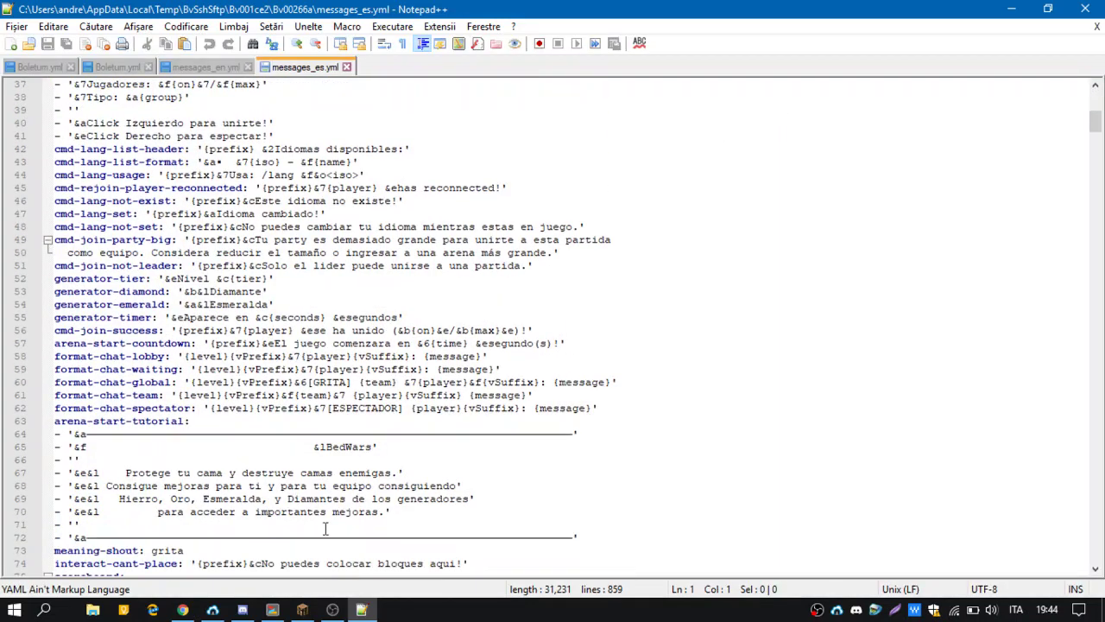
scroll(274, 422, "down", 6)
scroll(179, 338, "down", 20)
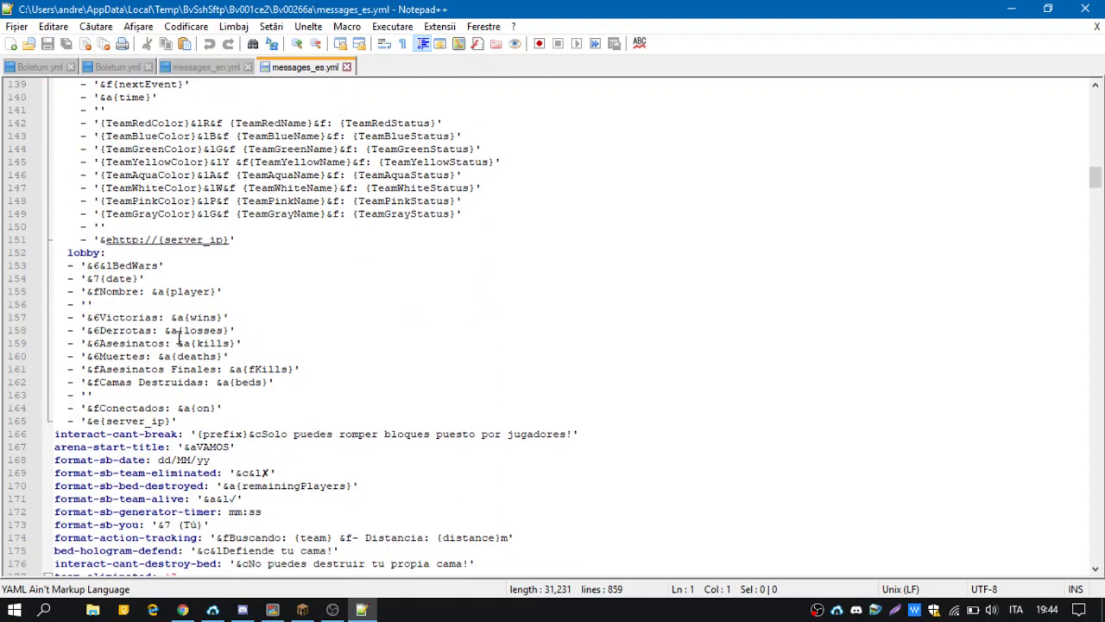
Step: Try pasting the copied 10vs10 block on a new line after the lobby block in messages_es.yml
left_click(221, 419)
key("Return")
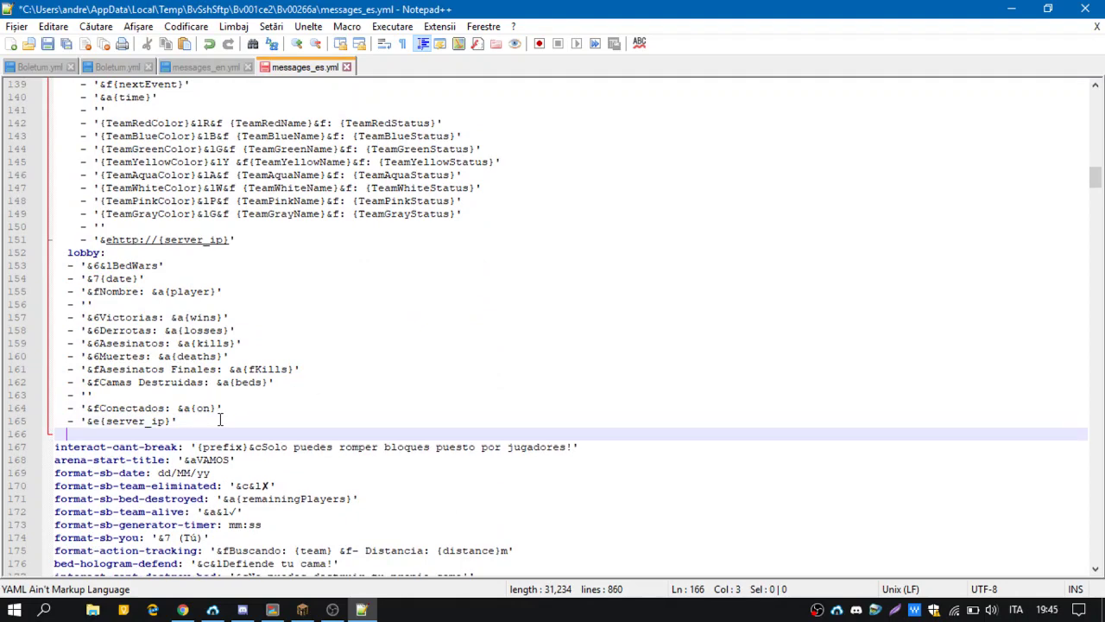
key("ctrl+v")
key("ctrl+z")
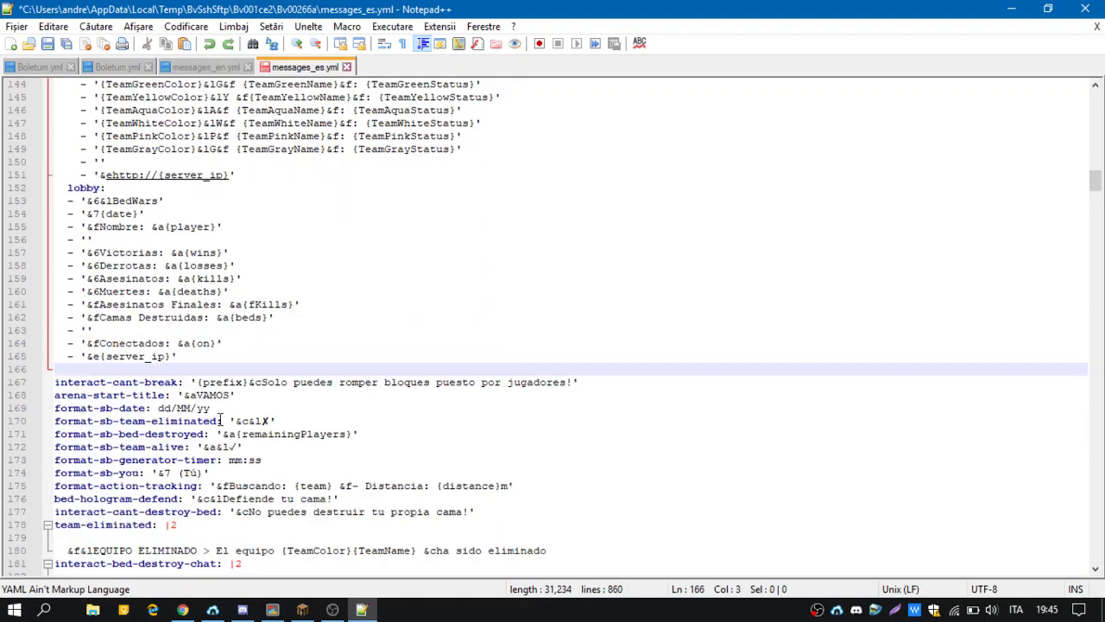
Step: Copy the whole Spanish Default scoreboard block and paste it on a new line between the Default and Solo blocks
scroll(220, 419, "up", 11)
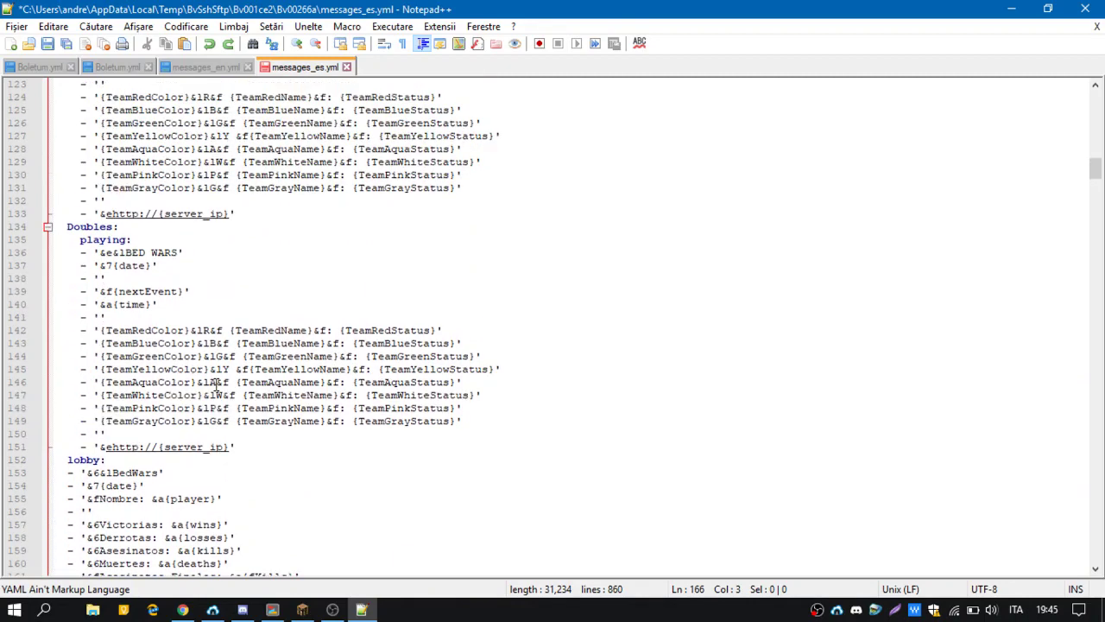
scroll(212, 391, "up", 15)
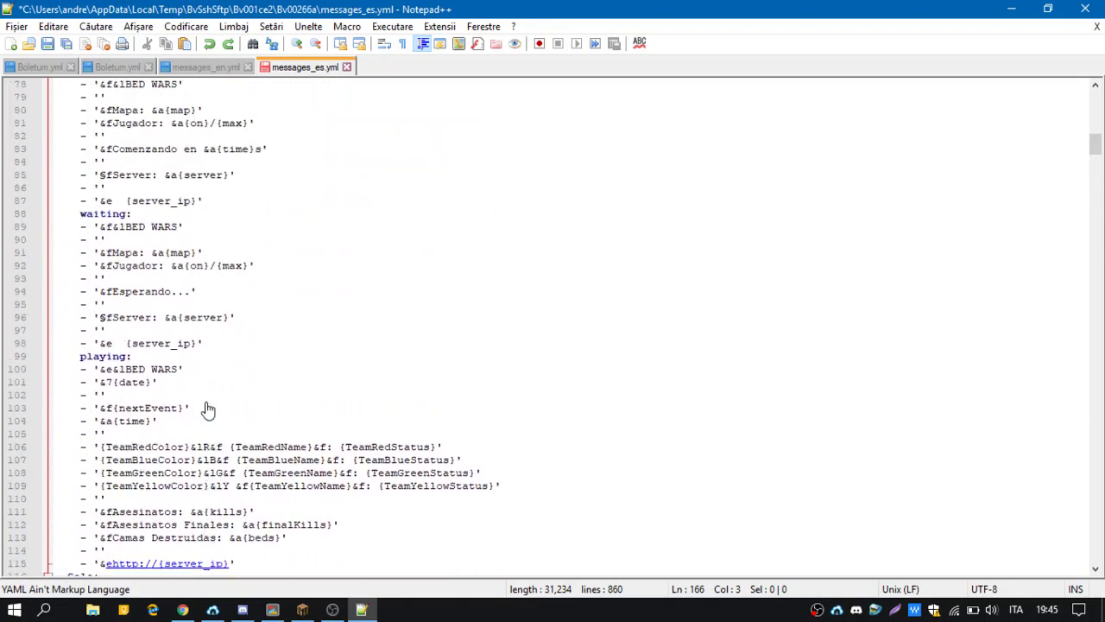
left_click_drag(68, 217, 241, 408)
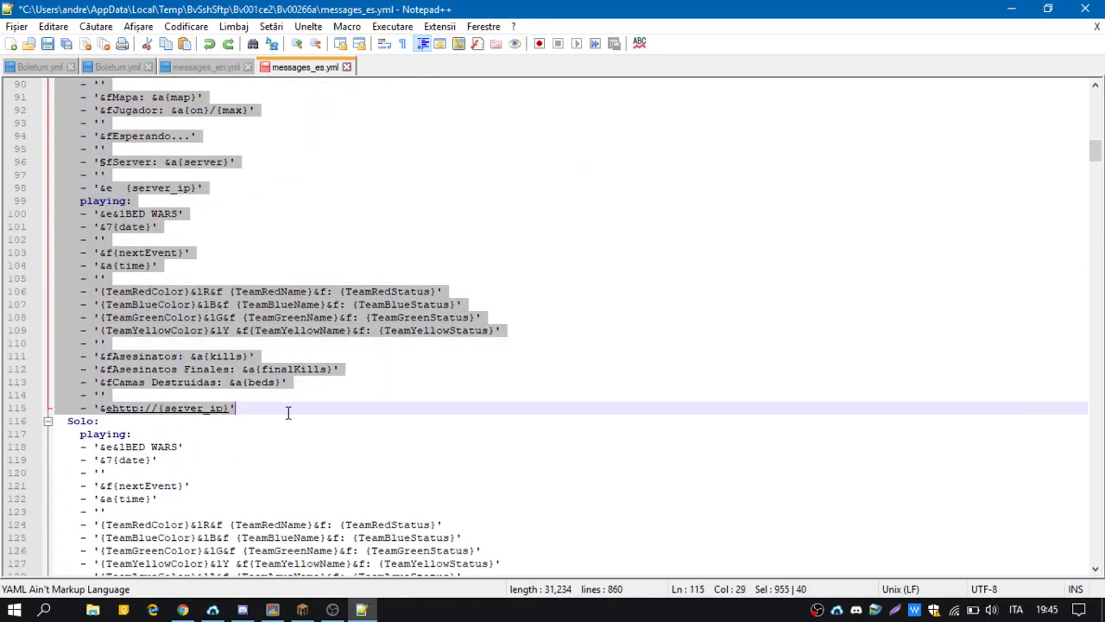
scroll(288, 412, "down", 3)
left_click(250, 290)
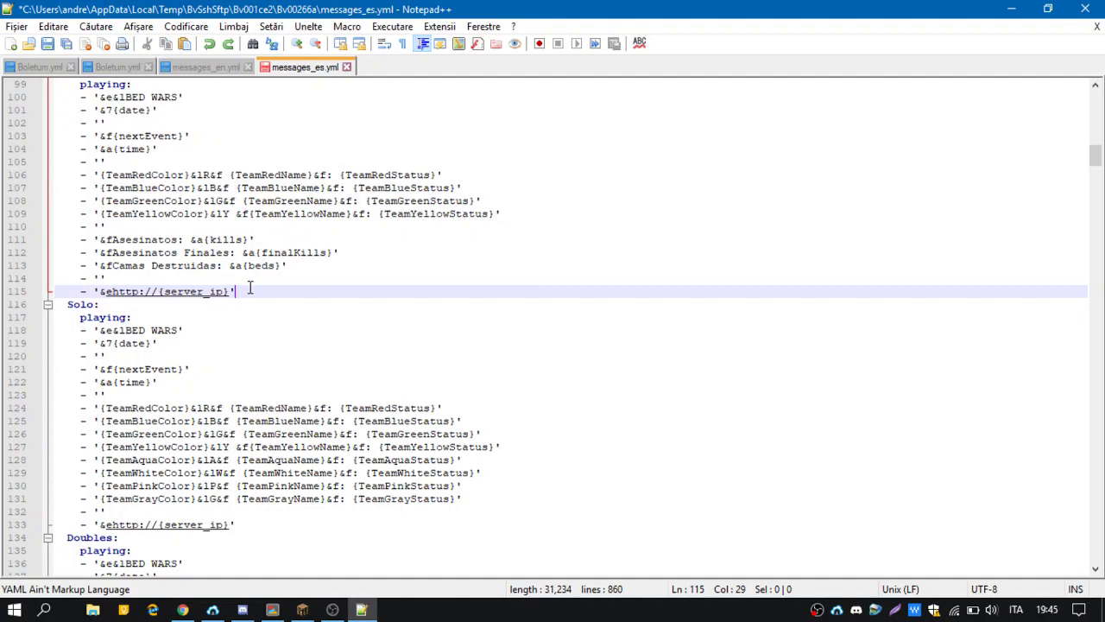
key("Return")
key("ctrl+v")
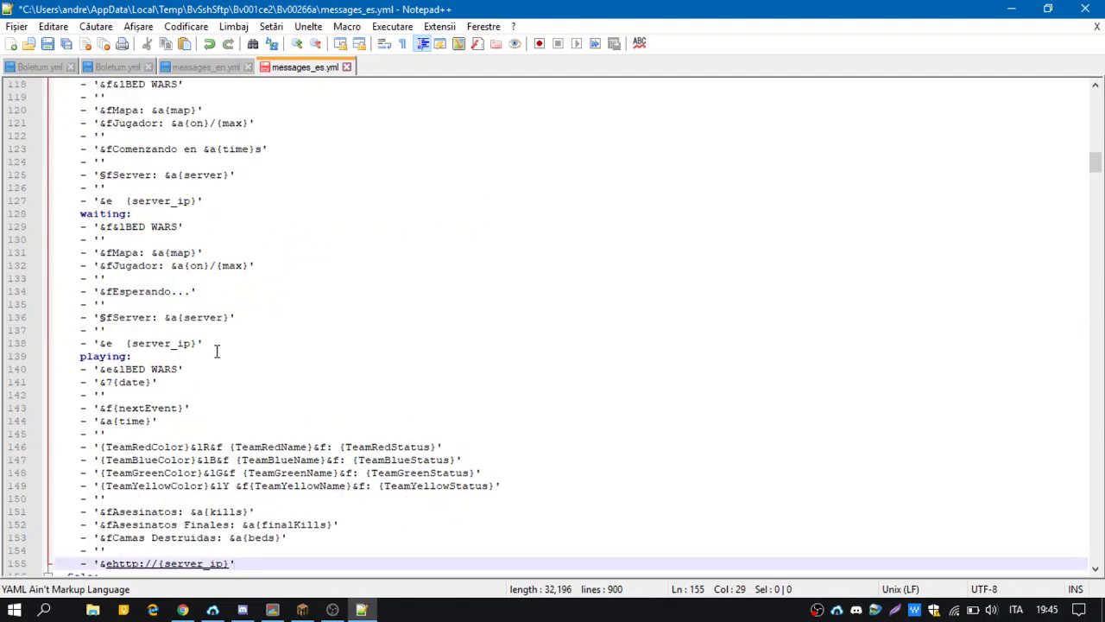
Step: Delete the starting and waiting sections from the pasted Default block, leaving only its playing section
left_click_drag(217, 351, 45, 187)
key("Delete")
key("BackSpace")
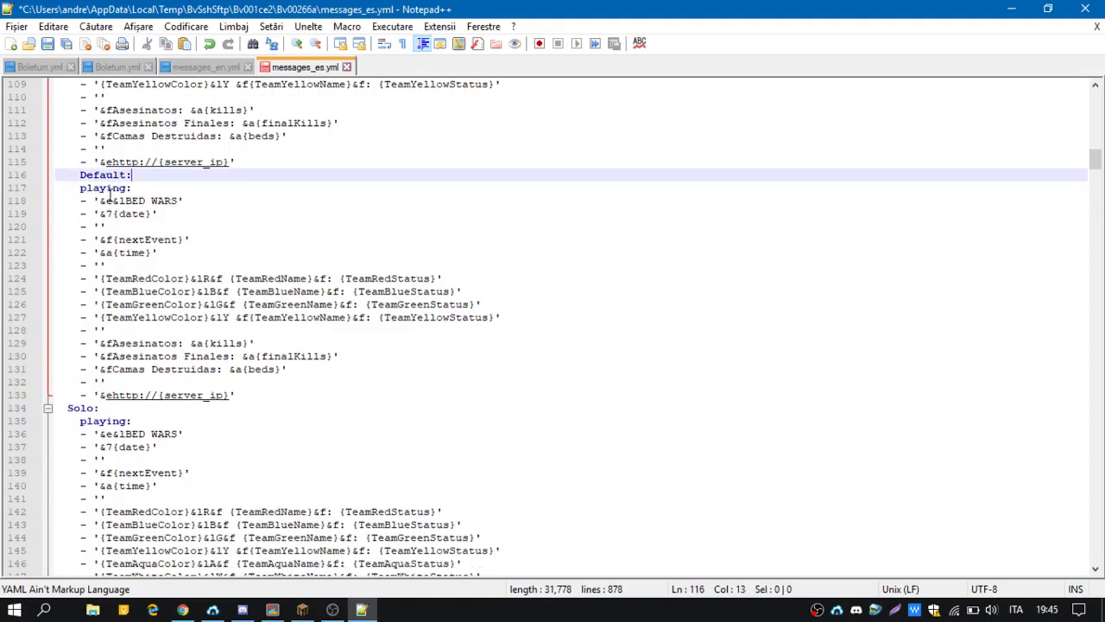
Step: Align the pasted Default heading's indentation with the Solo heading and rename it to 10vs10
double_click(103, 176)
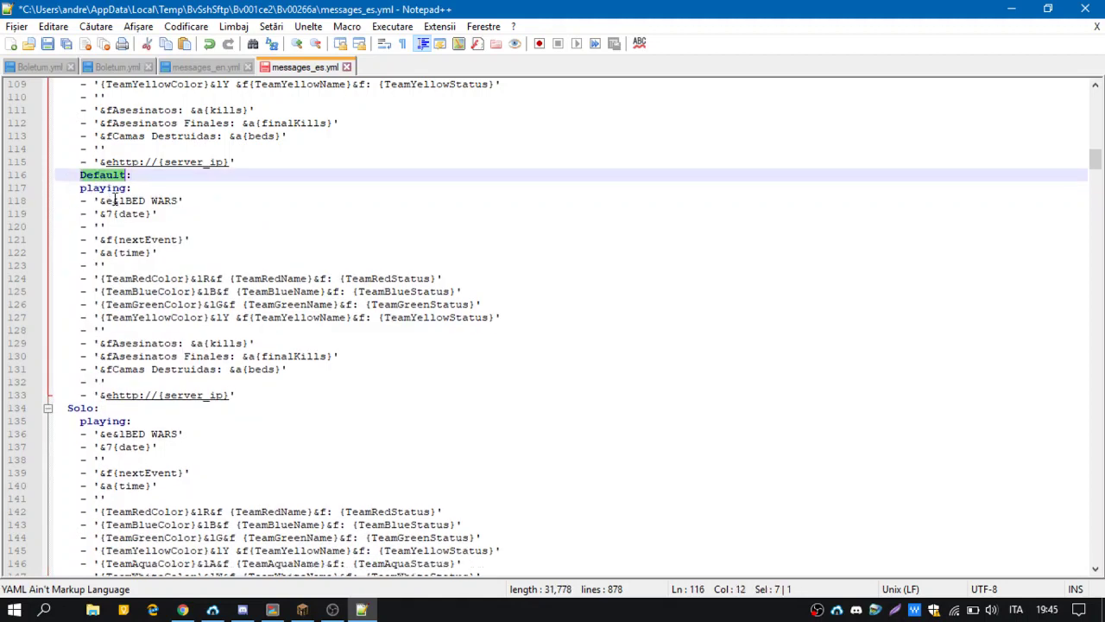
left_click(80, 176)
key("BackSpace")
key("BackSpace")
double_click(89, 176)
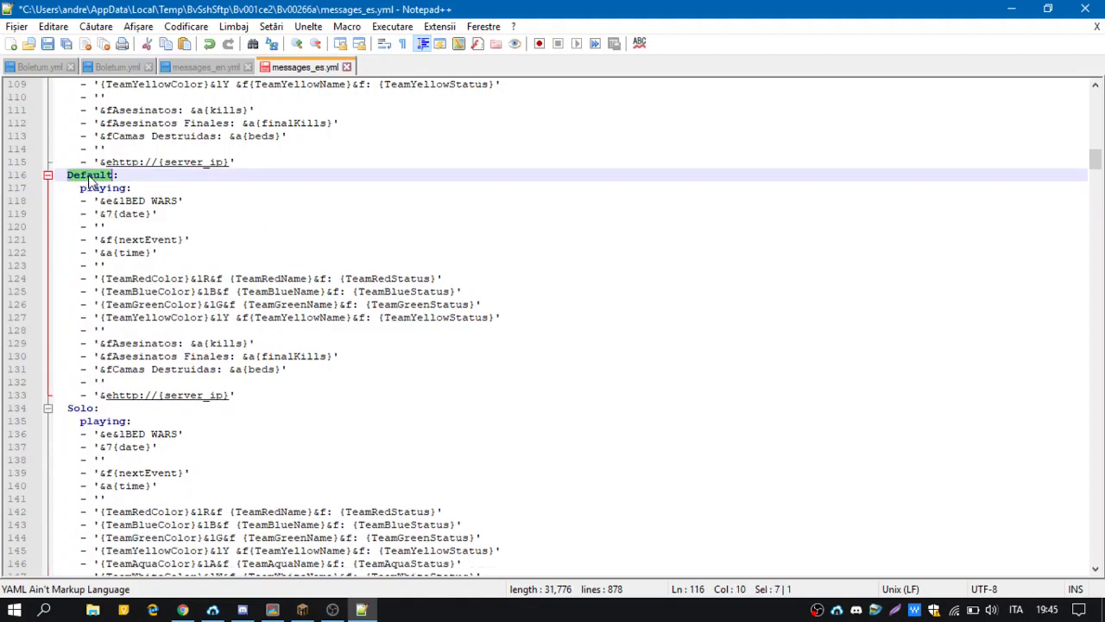
type("10vs")
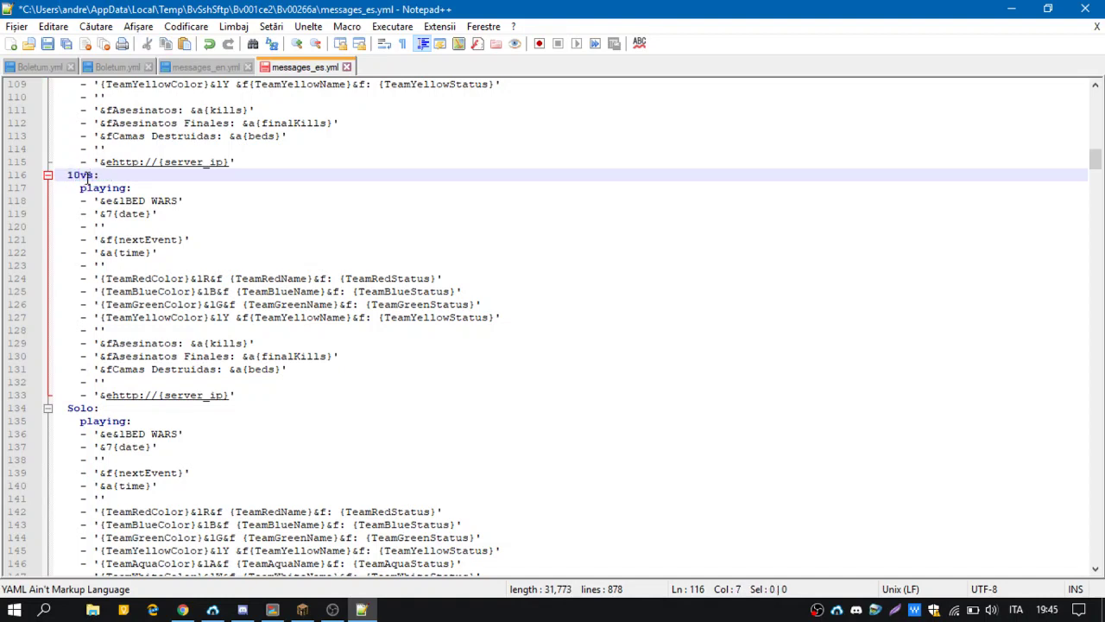
type("10")
Step: Delete the Yellow and Red team lines from the Spanish 10vs10 block, then save messages_es.yml and close the editor
left_click(508, 317)
left_click(515, 316)
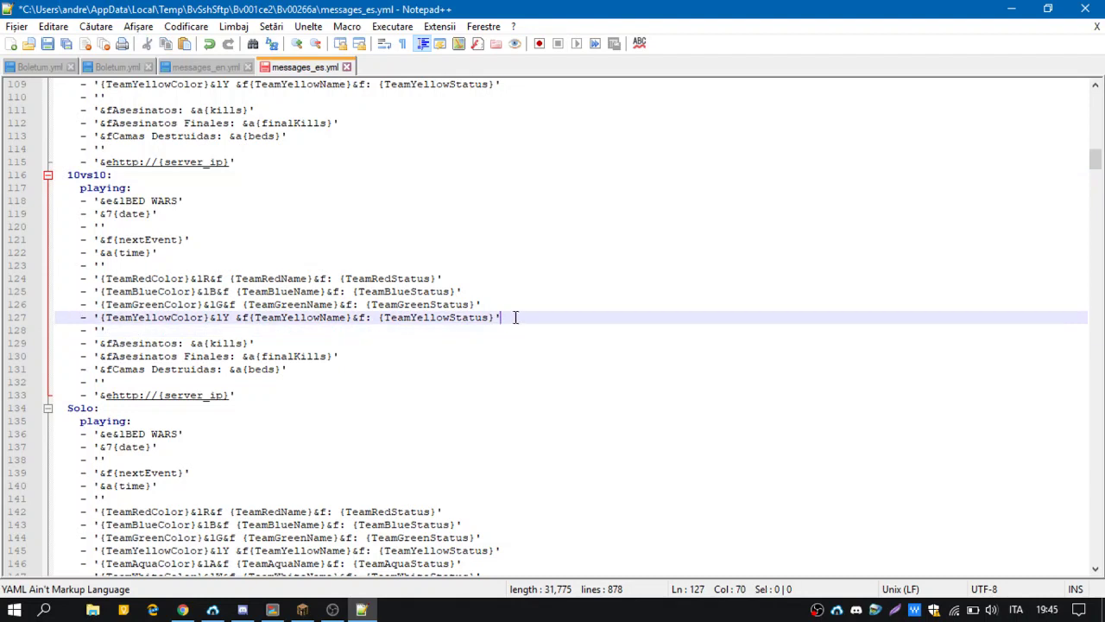
left_click_drag(515, 317, 17, 317)
key("BackSpace")
key("BackSpace")
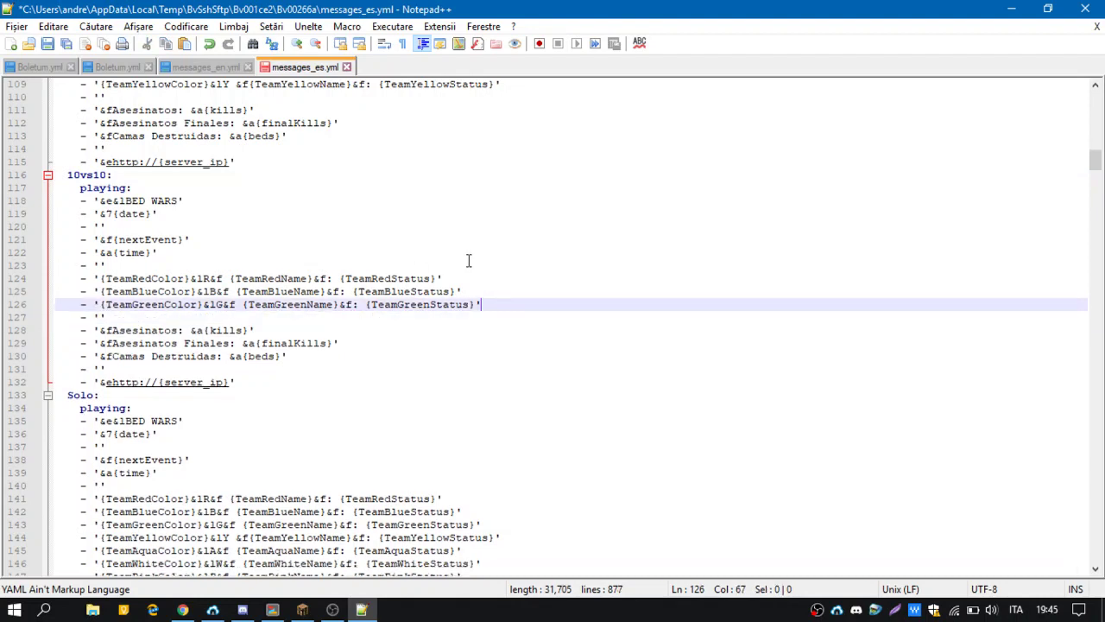
left_click_drag(442, 278, 35, 281)
key("BackSpace")
key("BackSpace")
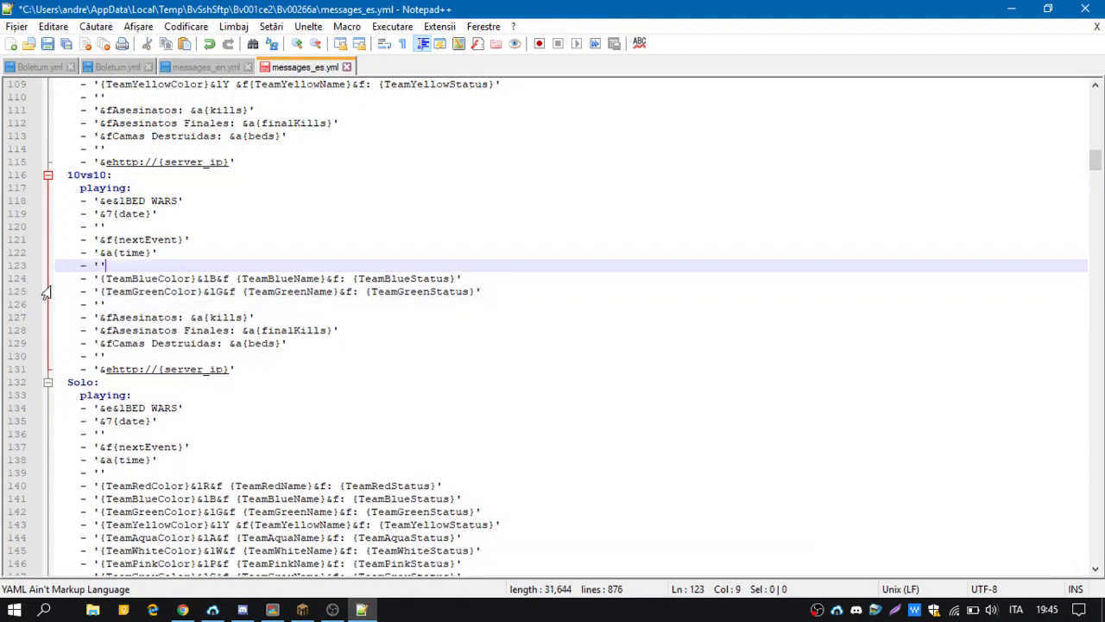
key("ctrl+s")
key("alt+F4")
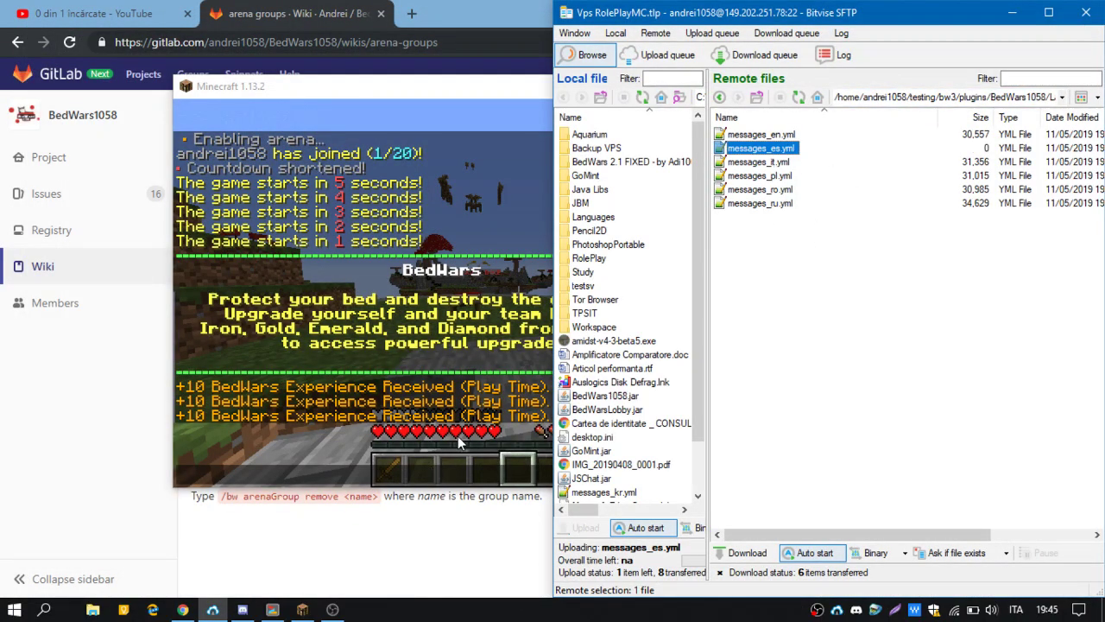
Step: Switch to Minecraft and leave the running arena with the /leave command
left_click(443, 454)
type("/")
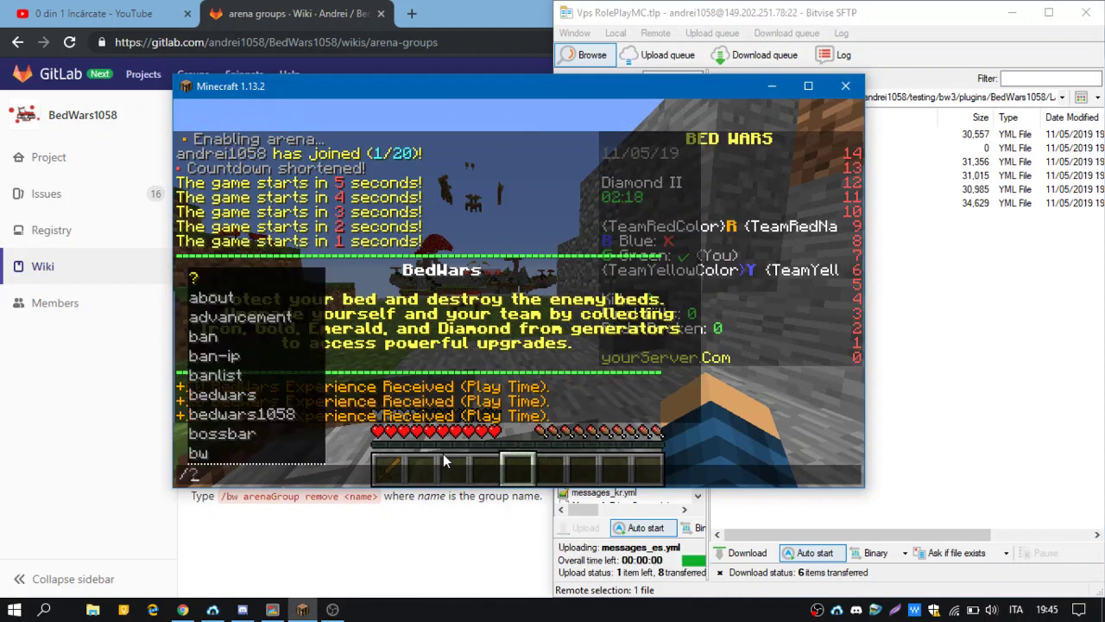
type("leave")
key("Return")
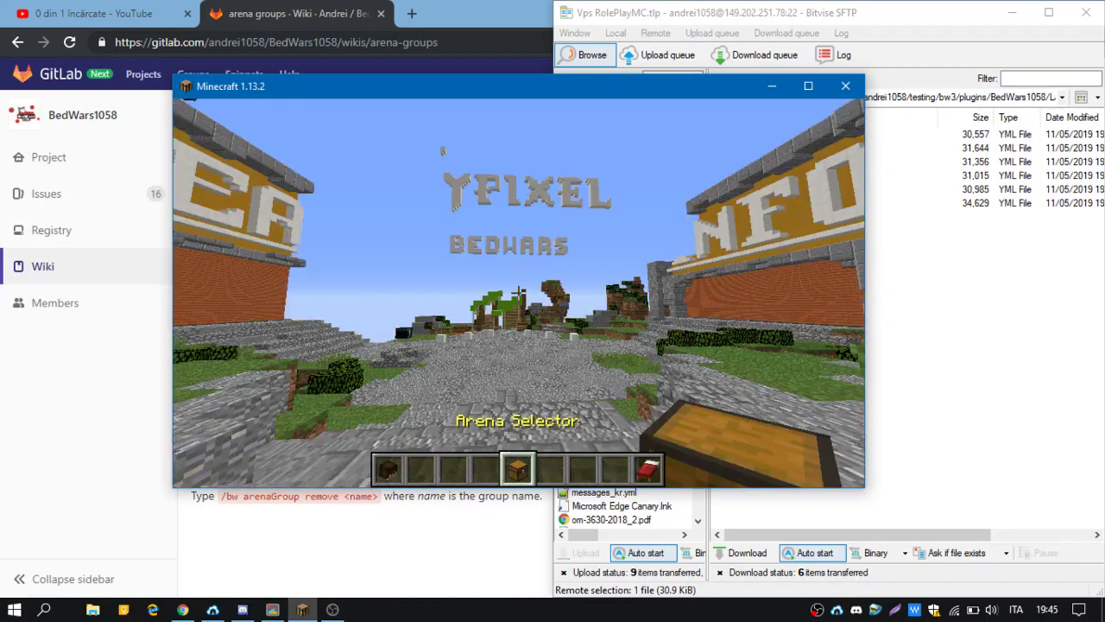
Step: List the BedWars1058 admin commands with /bw, reload the messages from that list, and return to the game
type("/bw+")
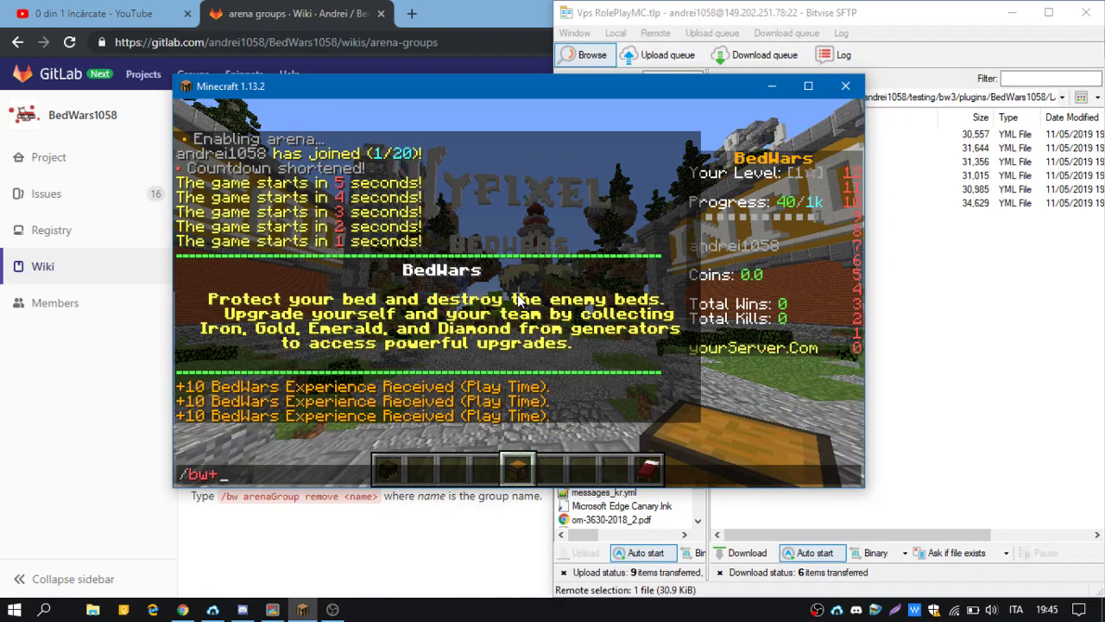
key("Return")
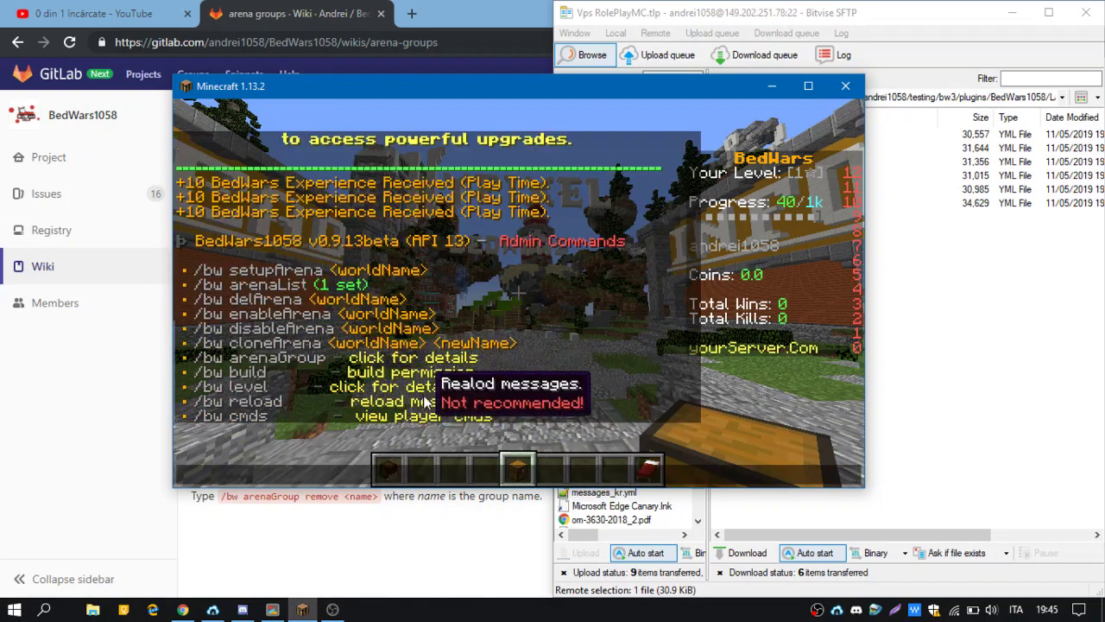
left_click(268, 404)
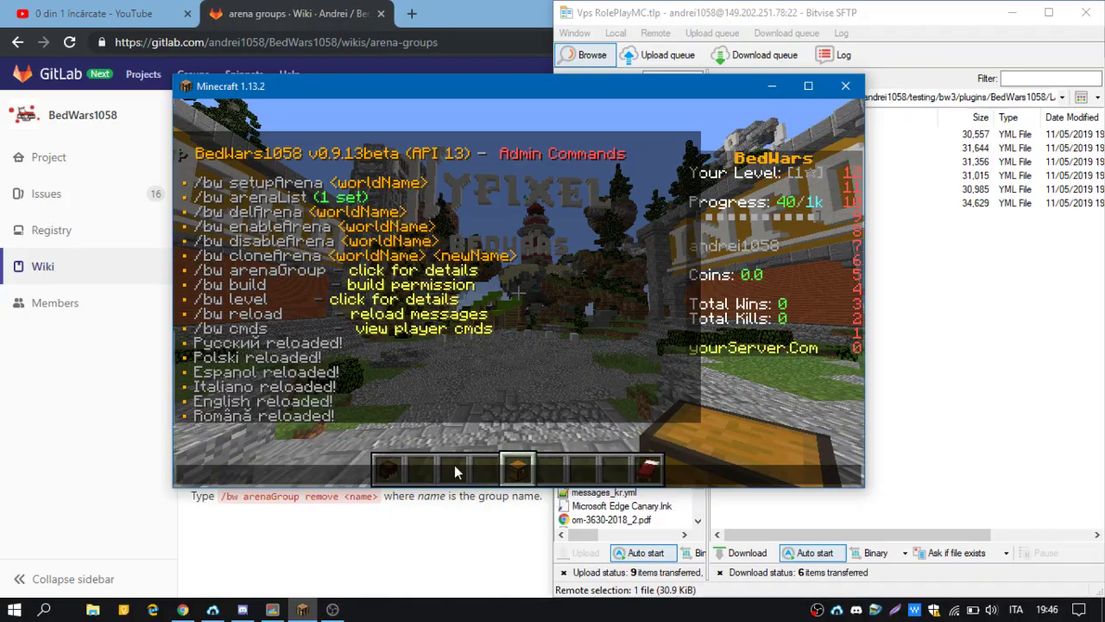
key("Escape")
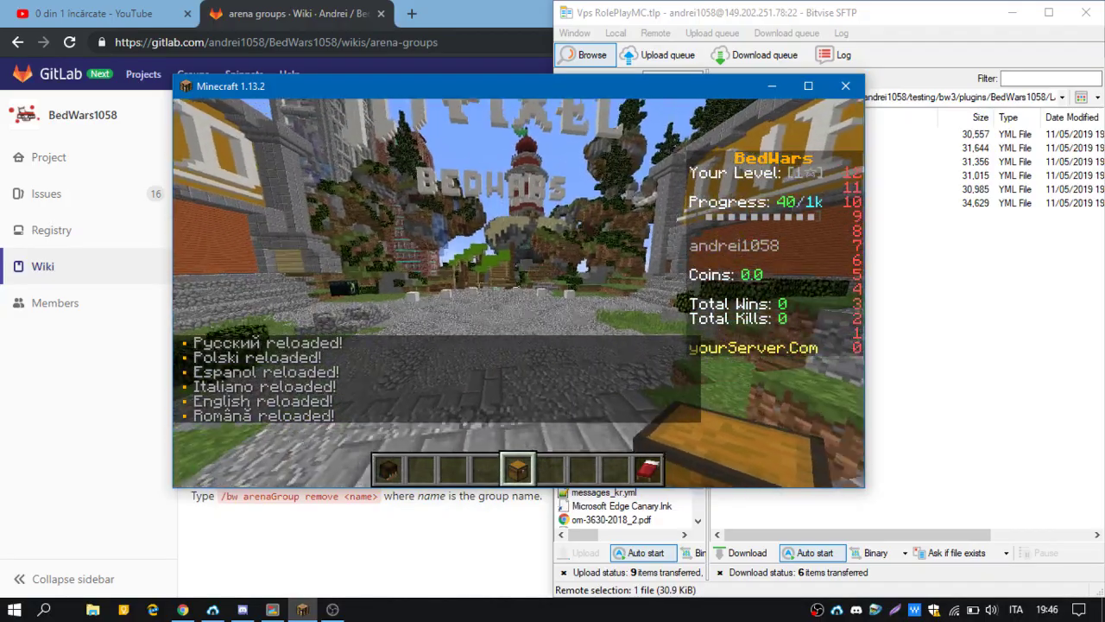
Step: Open the Arena Selector in the lobby and join the Boletum arena
key("s")
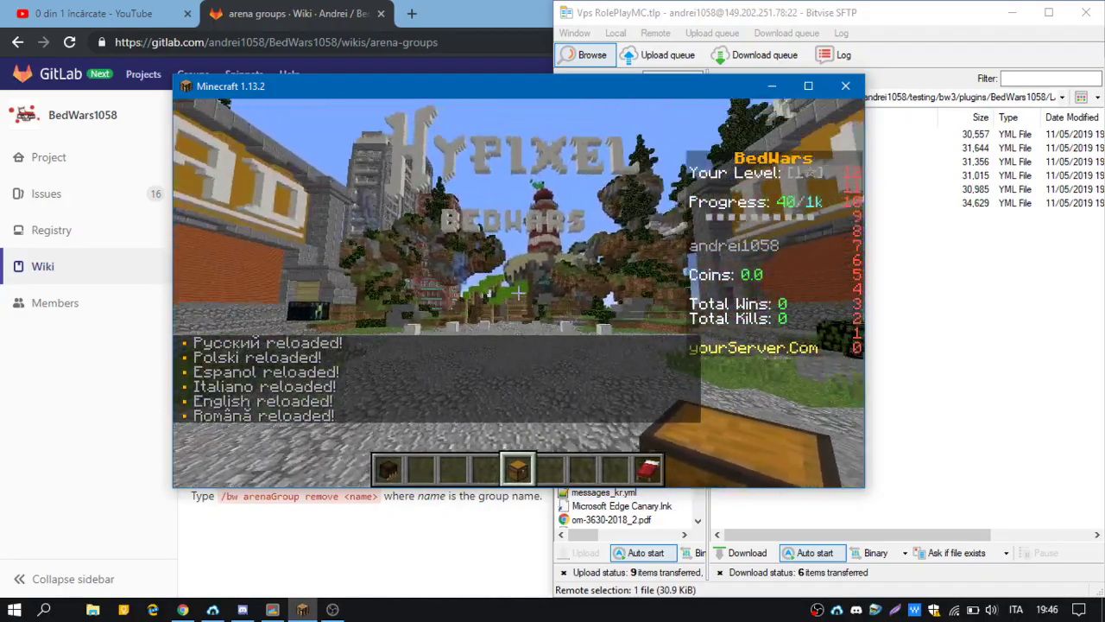
right_click(518, 293)
left_click(439, 229)
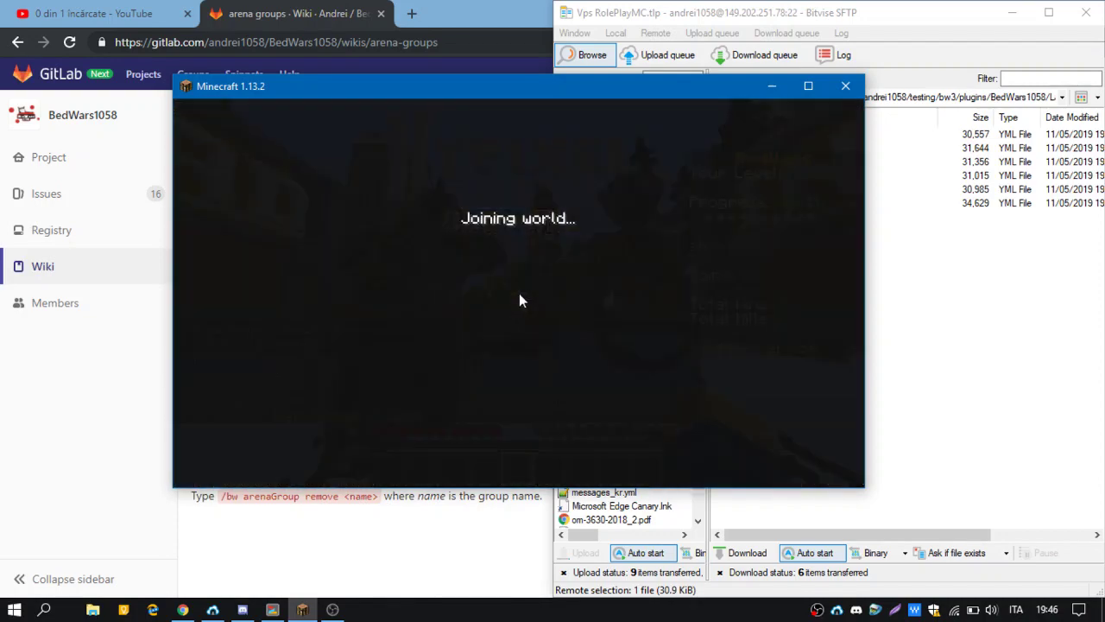
Step: Force-start the Boletum match with the command /bw start debug
type("/bw")
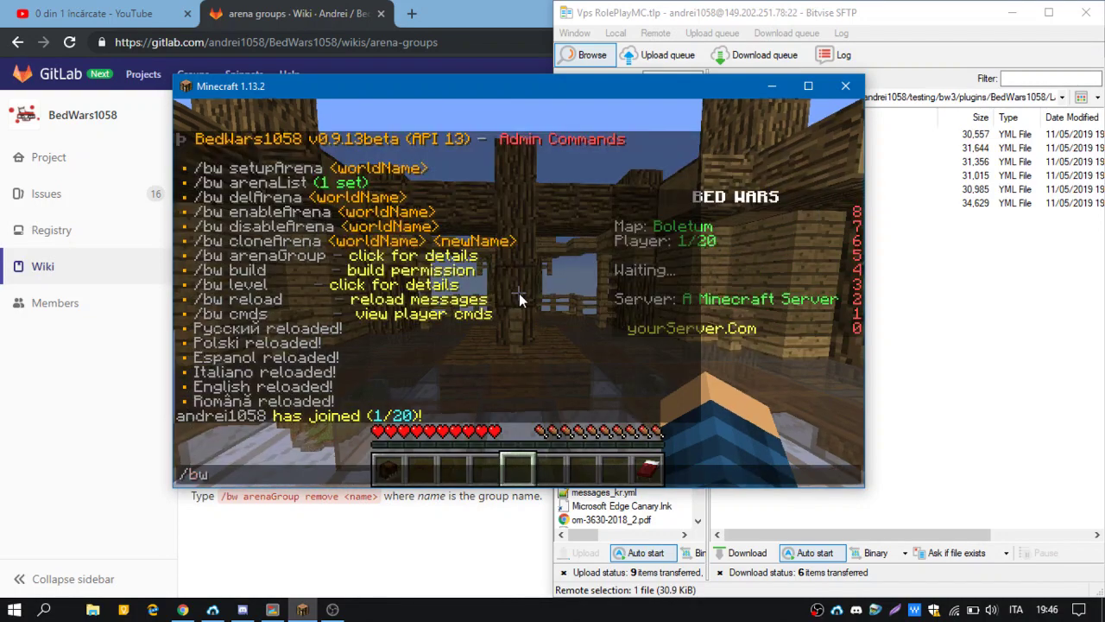
type(" start debug")
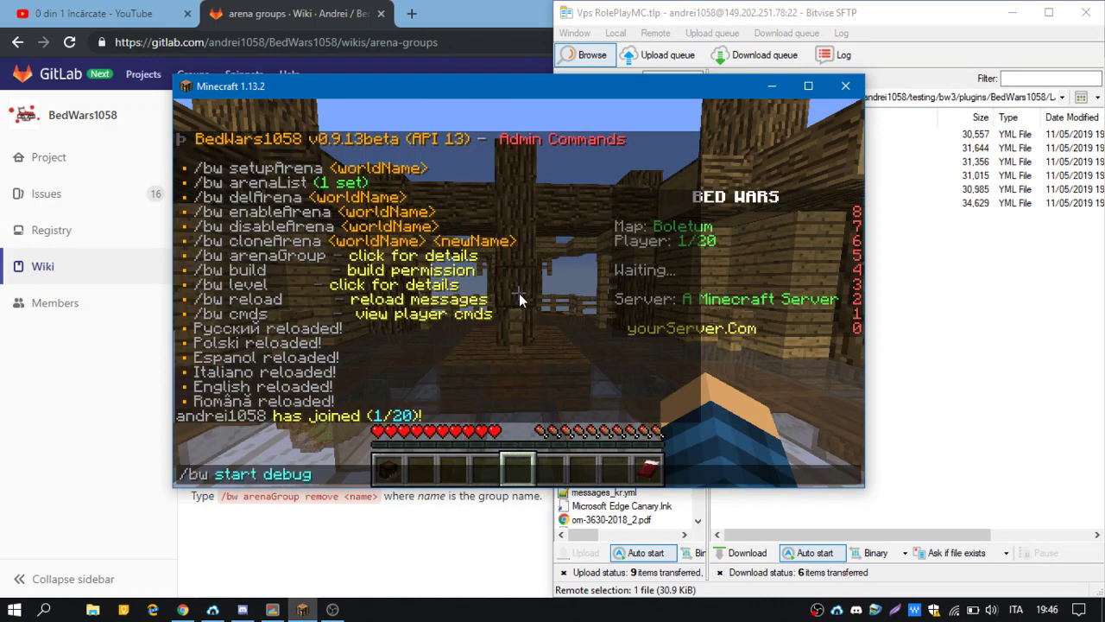
key("Return")
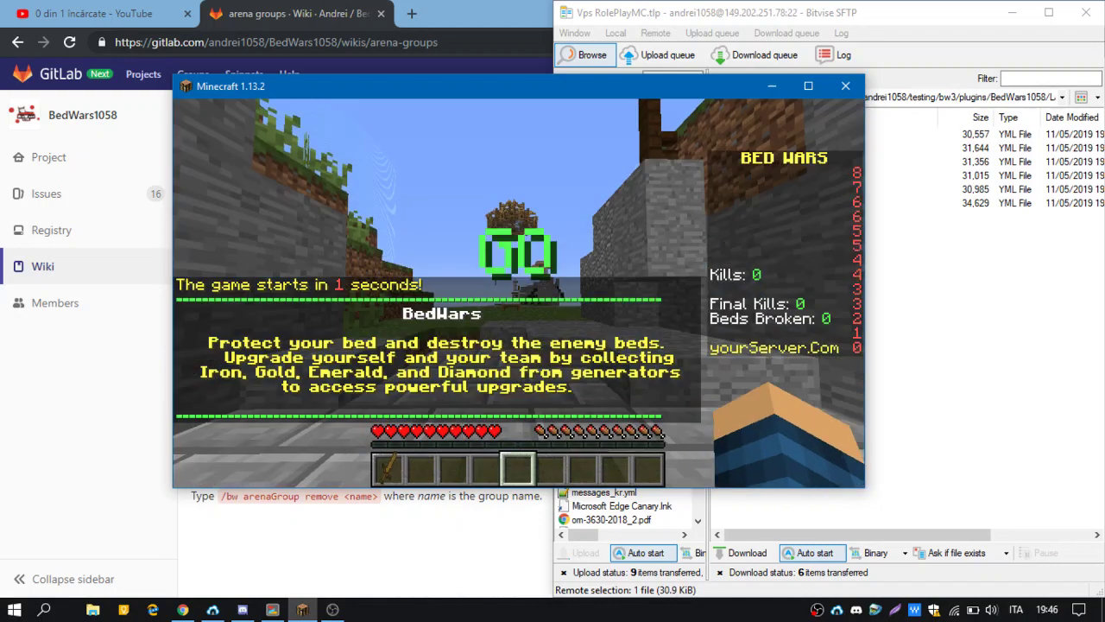
key("t")
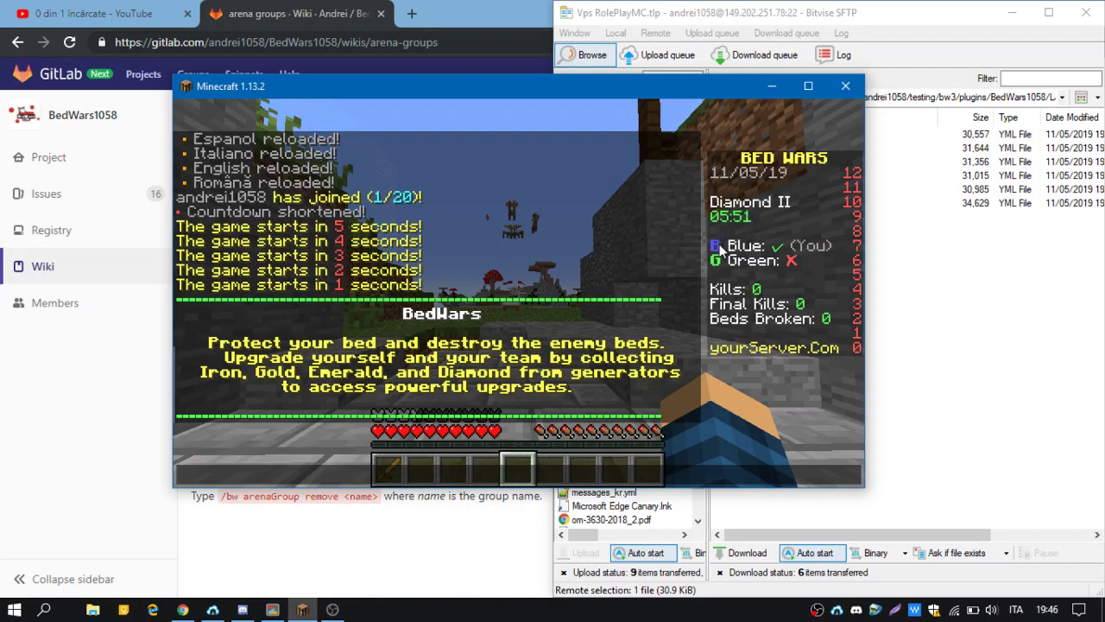
Step: Switch to the SFTP client, open the remote messages_en.yml for editing, and go to its 10vs10 scoreboard block
left_click(915, 268)
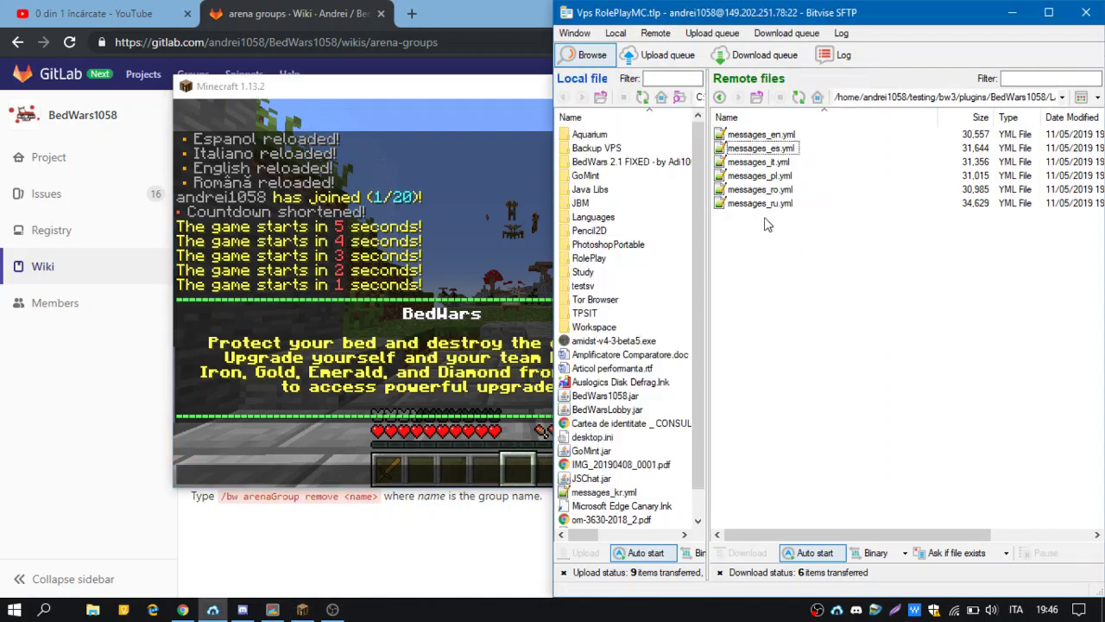
double_click(753, 136)
left_click(752, 135)
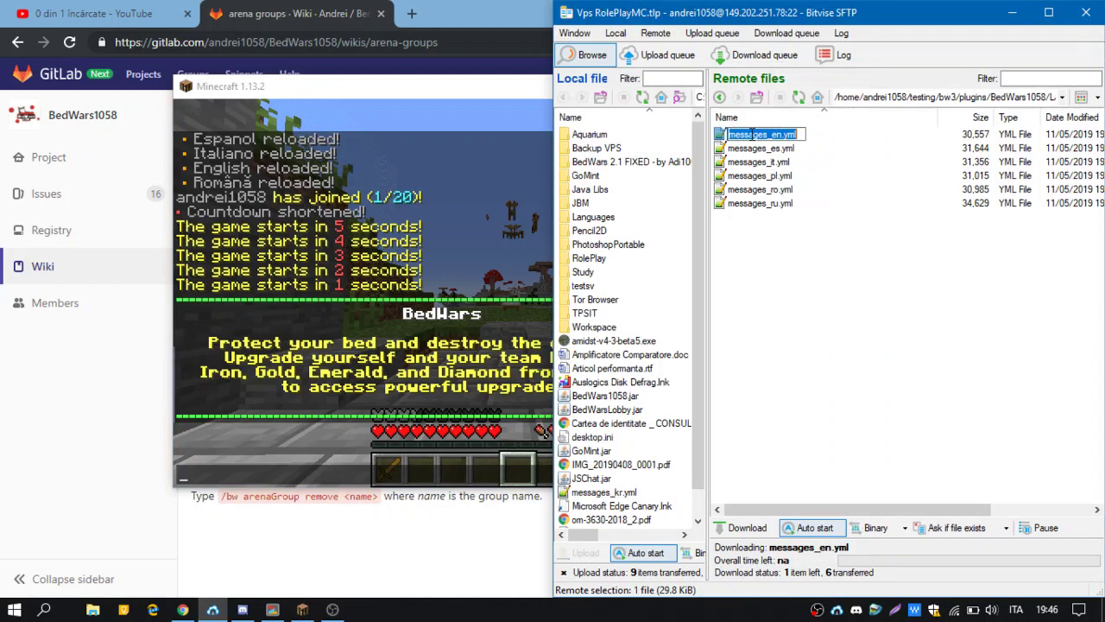
double_click(723, 136)
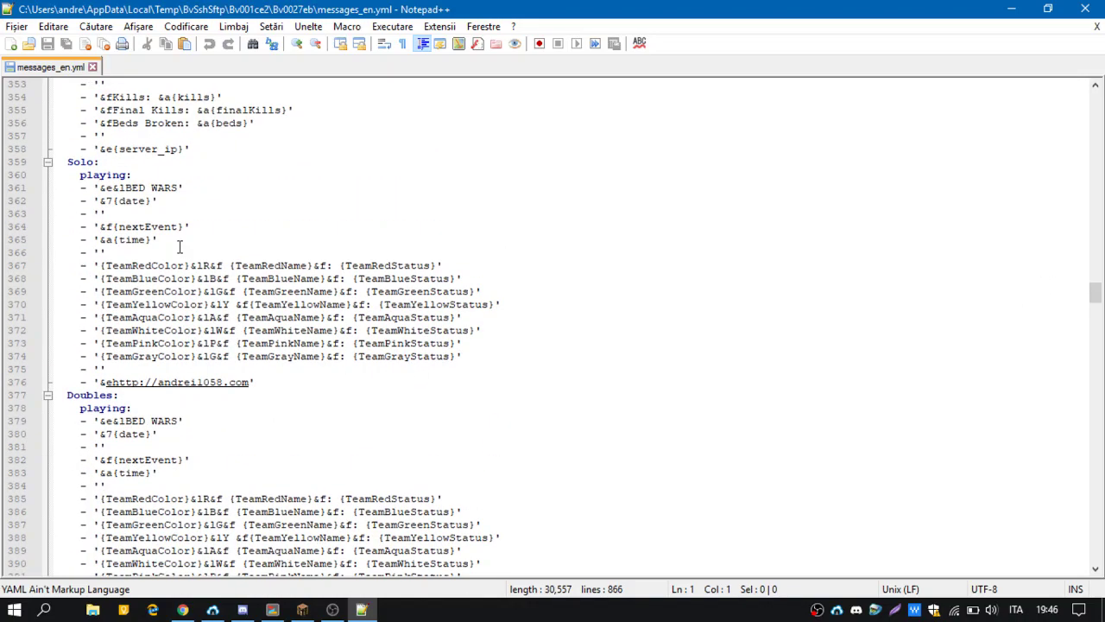
scroll(180, 251, "up", 4)
scroll(177, 255, "down", 20)
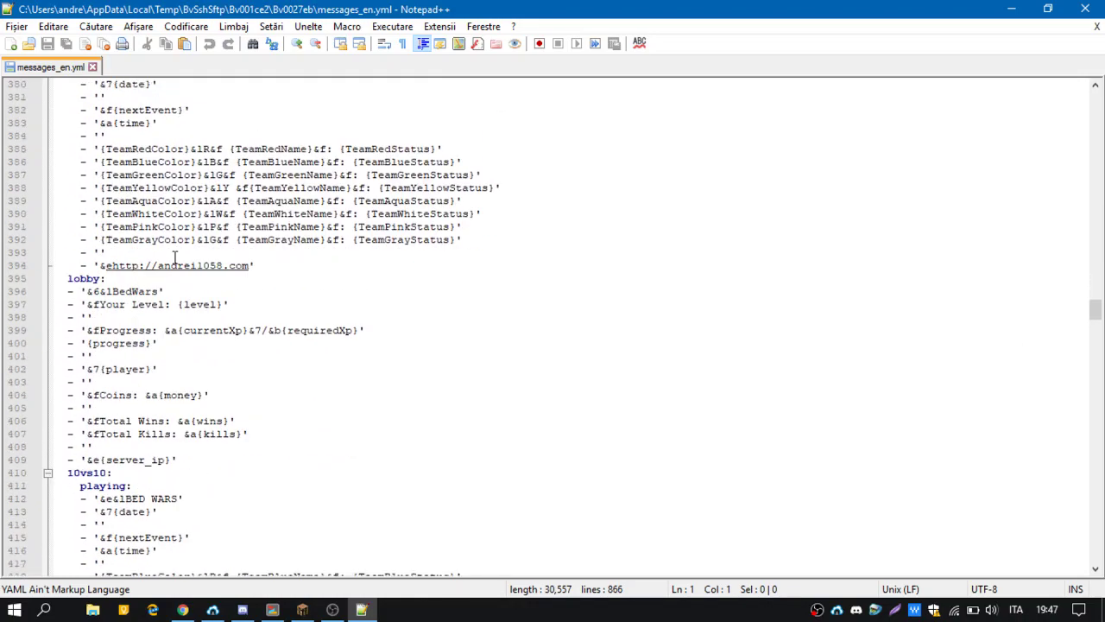
left_click(126, 265)
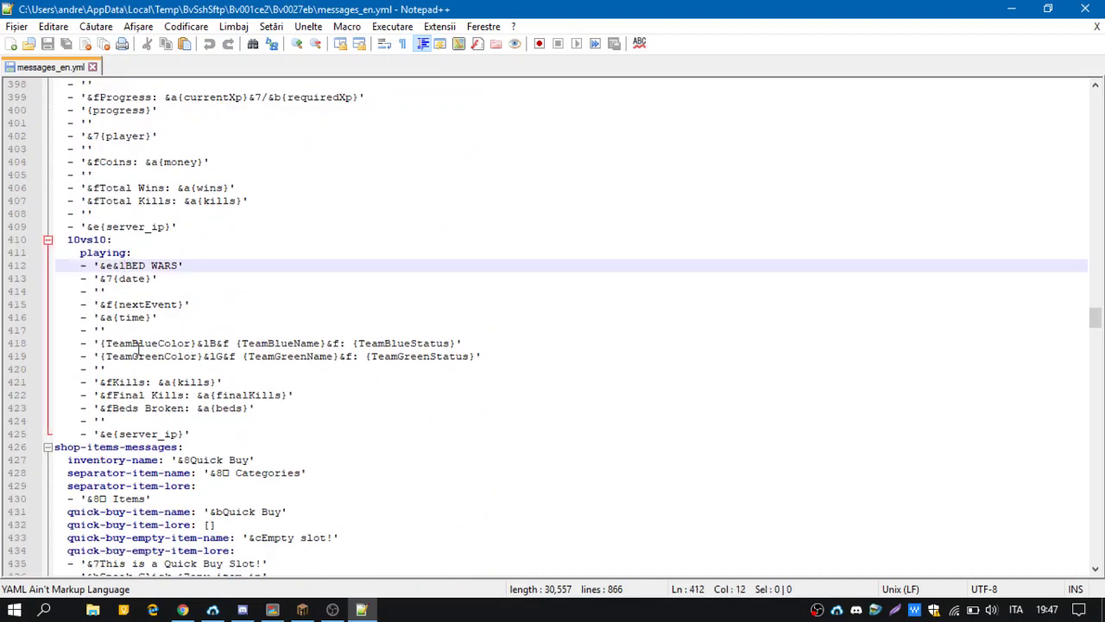
Step: Send DOG in the Minecraft chat, and replace Blue with DOG in the 10vs10 block's {TeamBlueColor} placeholder
left_click(302, 610)
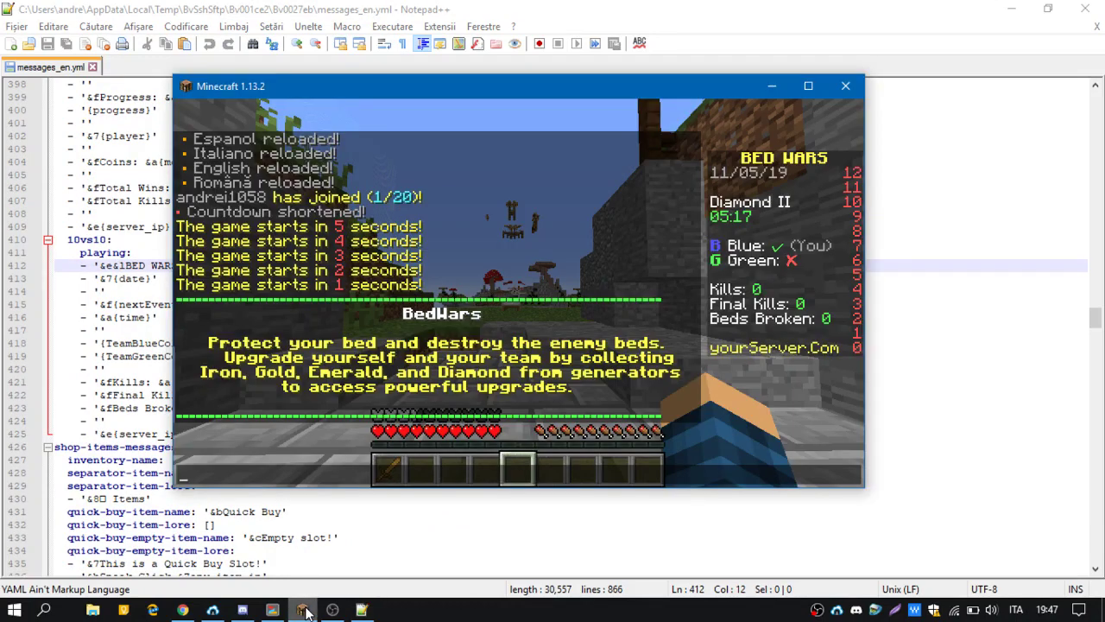
type("DOG")
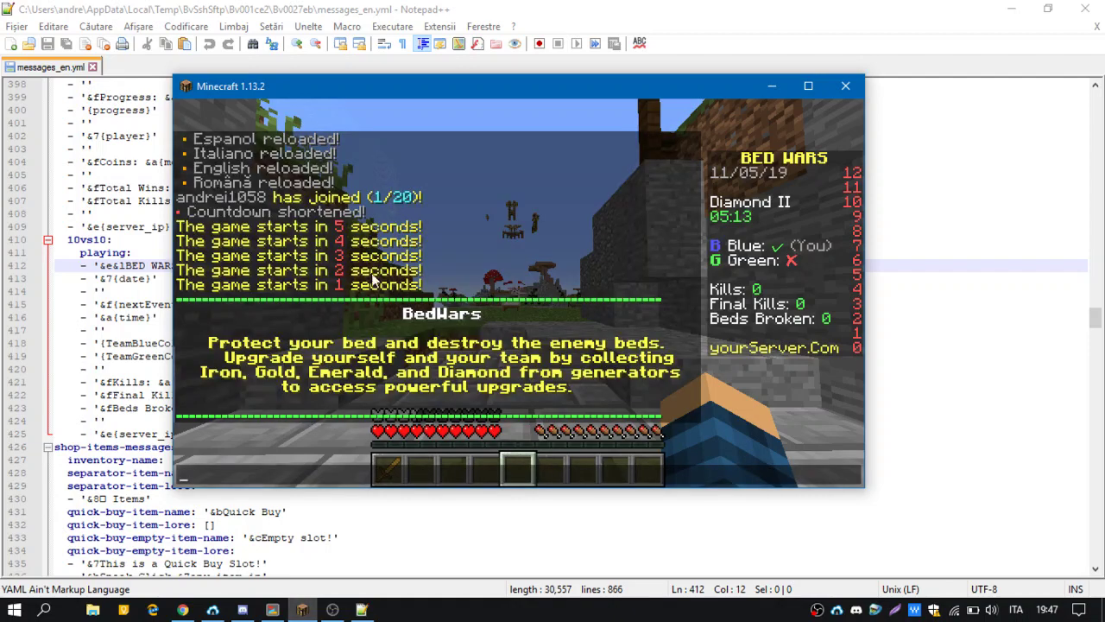
left_click(113, 239)
left_click_drag(131, 342, 160, 345)
type("DOG")
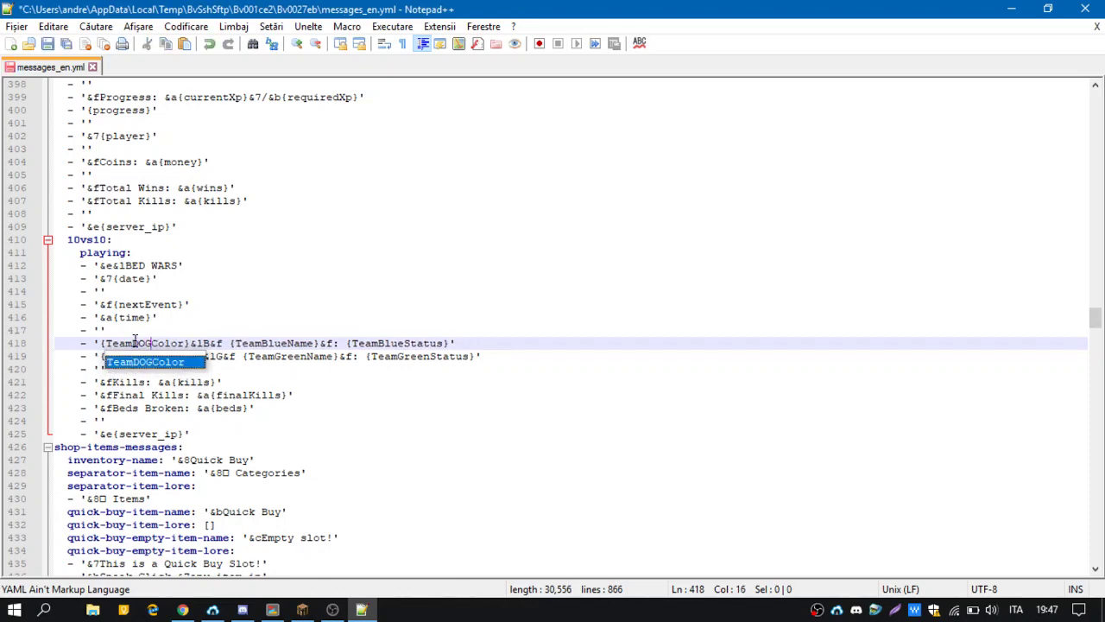
Step: Send Dog in the Minecraft chat, and replace Blue with Dog in the 10vs10 block's {TeamBlueName} placeholder
left_click(302, 610)
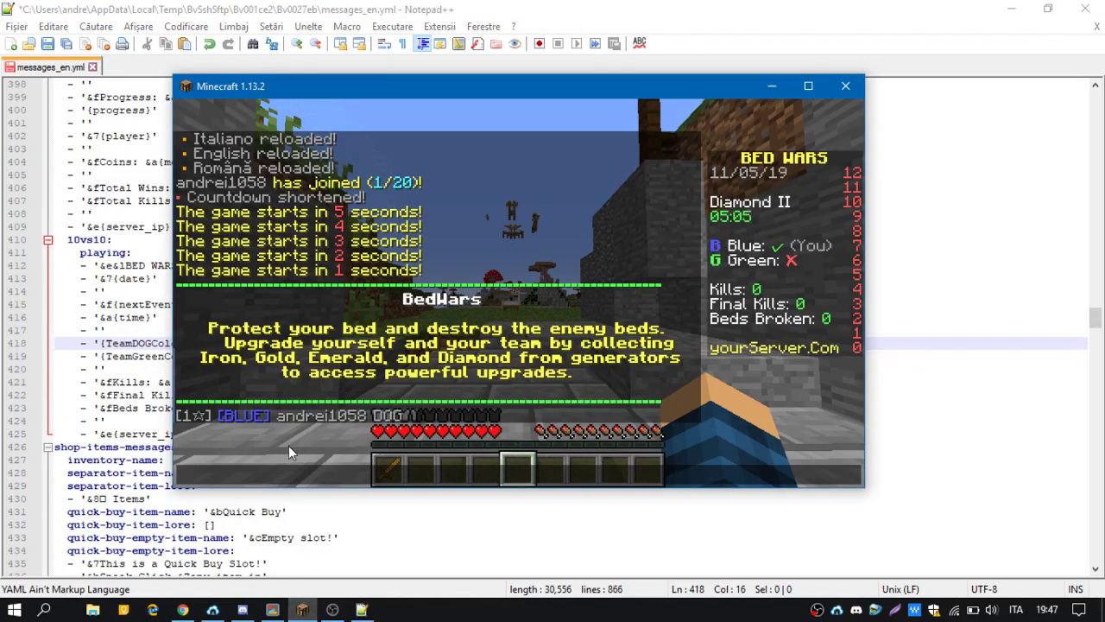
type("Dog")
key("Escape")
key("t")
left_click_drag(261, 342, 288, 343)
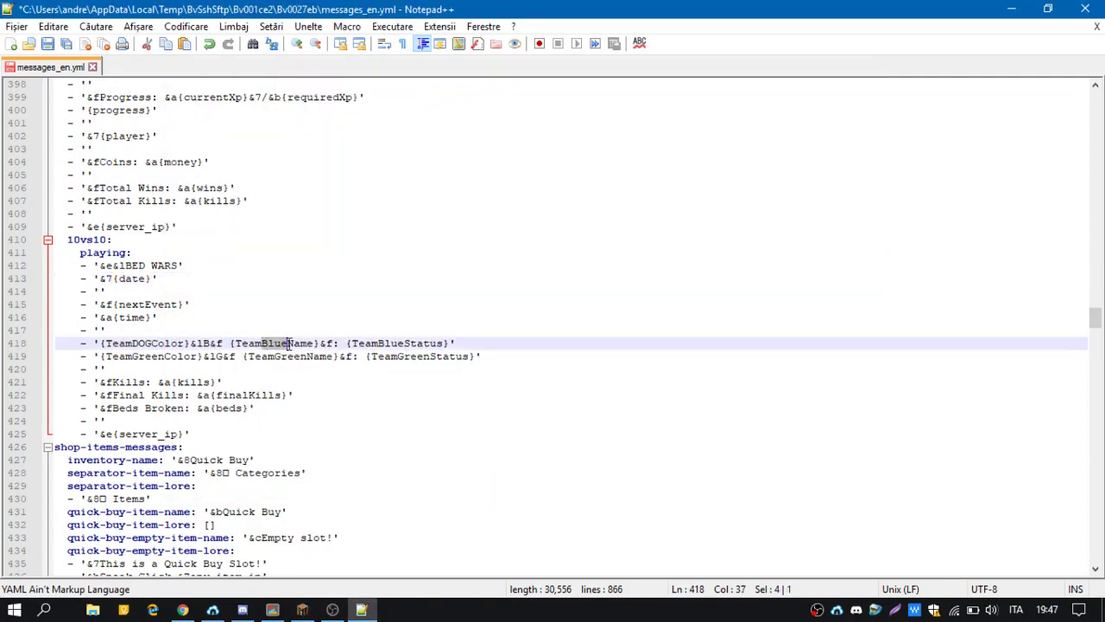
type("Dog")
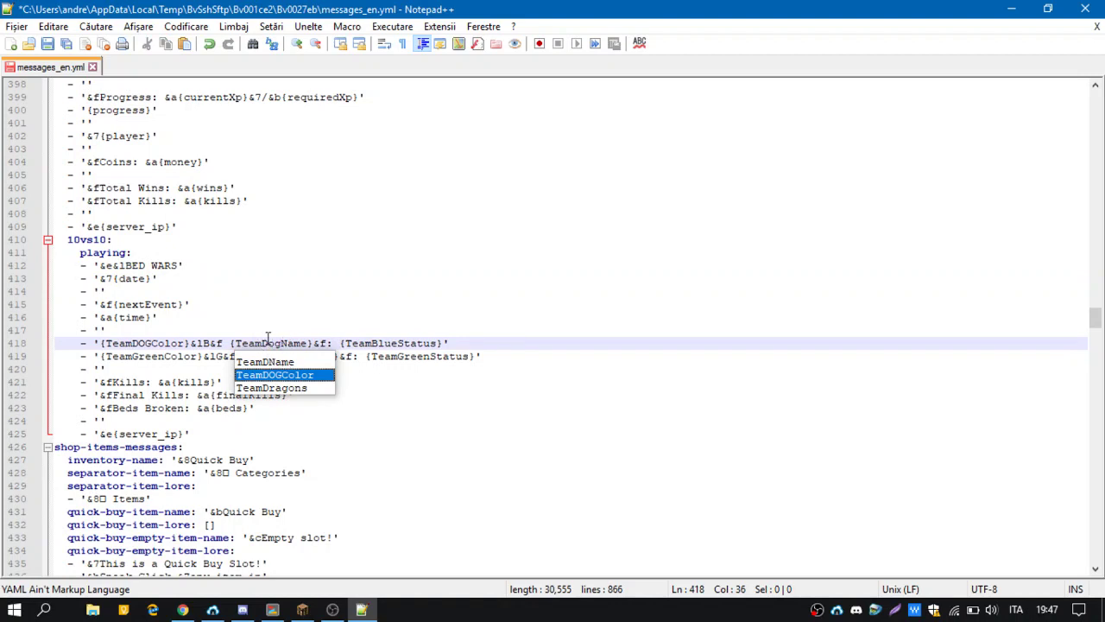
Step: Check the Blue team line on the in-game scoreboard, and replace Blue with Dog in the {TeamBlueStatus} placeholder
left_click(301, 610)
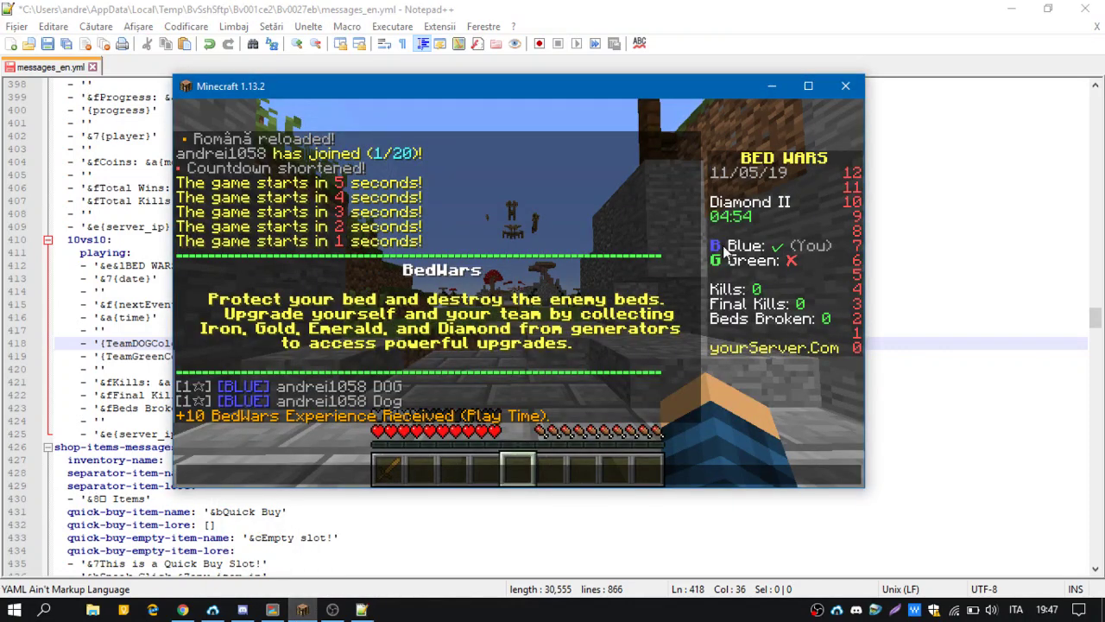
left_click(377, 8)
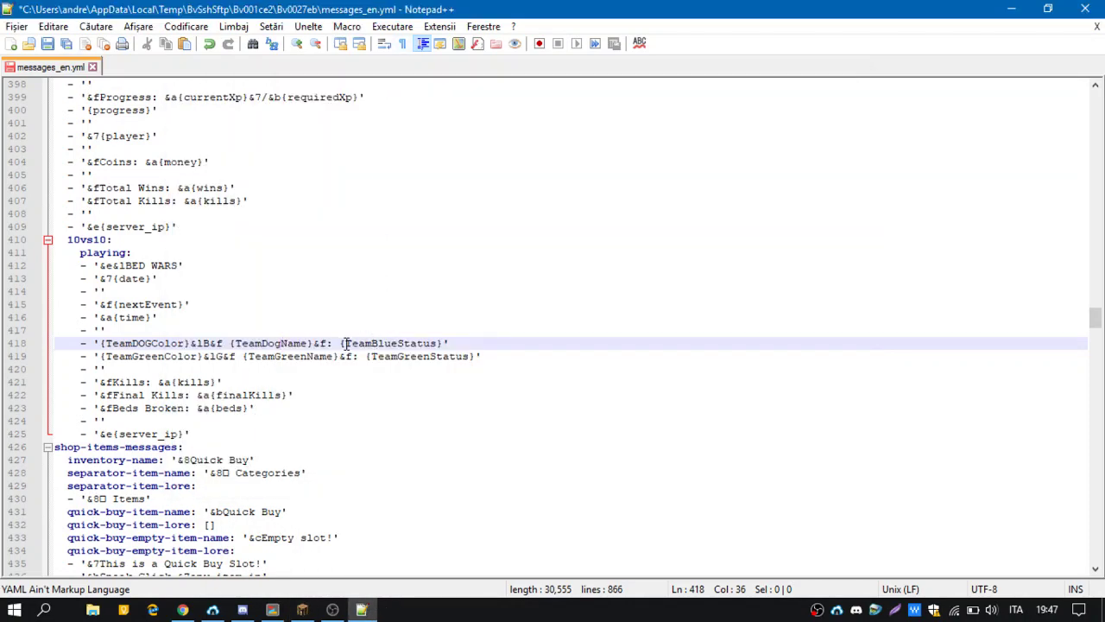
left_click_drag(341, 343, 444, 343)
left_click_drag(372, 344, 398, 346)
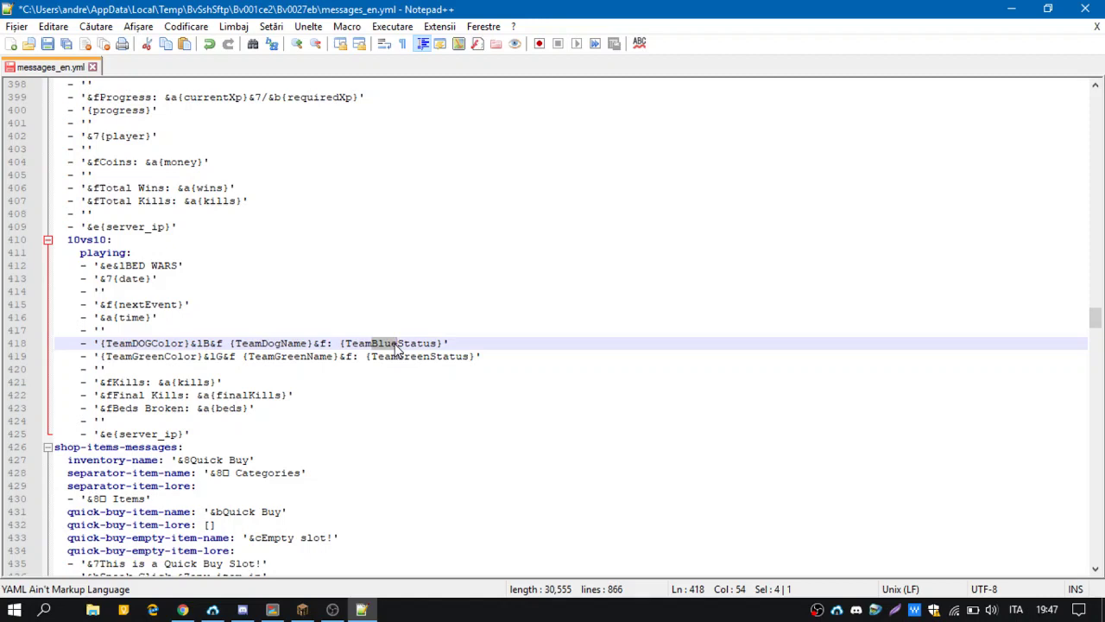
type("Dog")
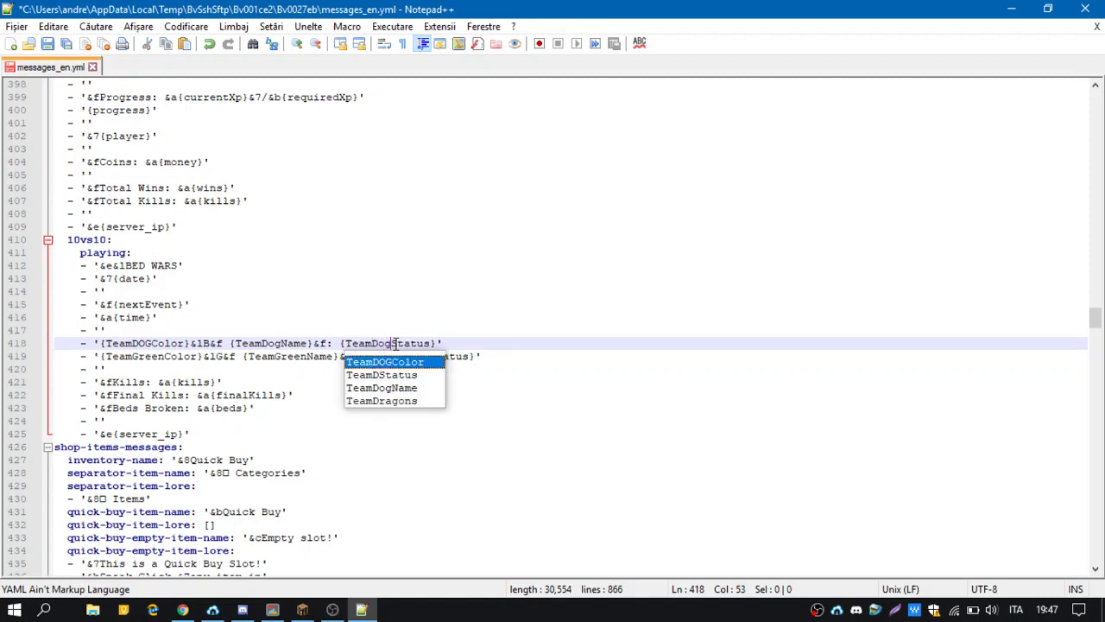
Step: Undo the Dog replacements in the status and name placeholders of the Blue team line
key("ctrl+z")
key("ctrl+z")
key("ctrl+z")
key("ctrl+z")
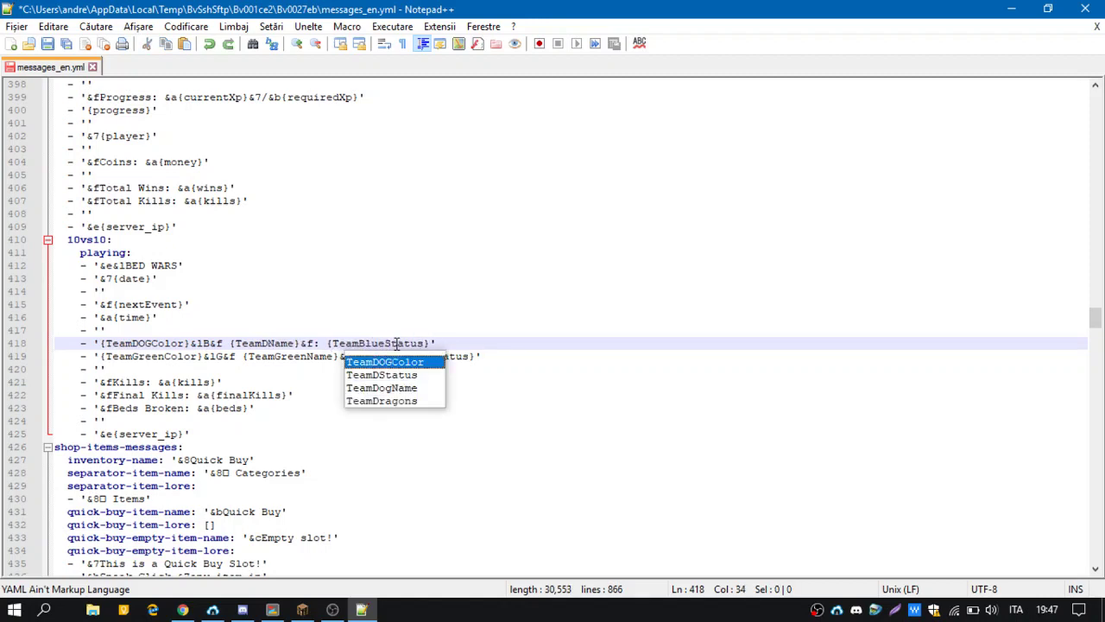